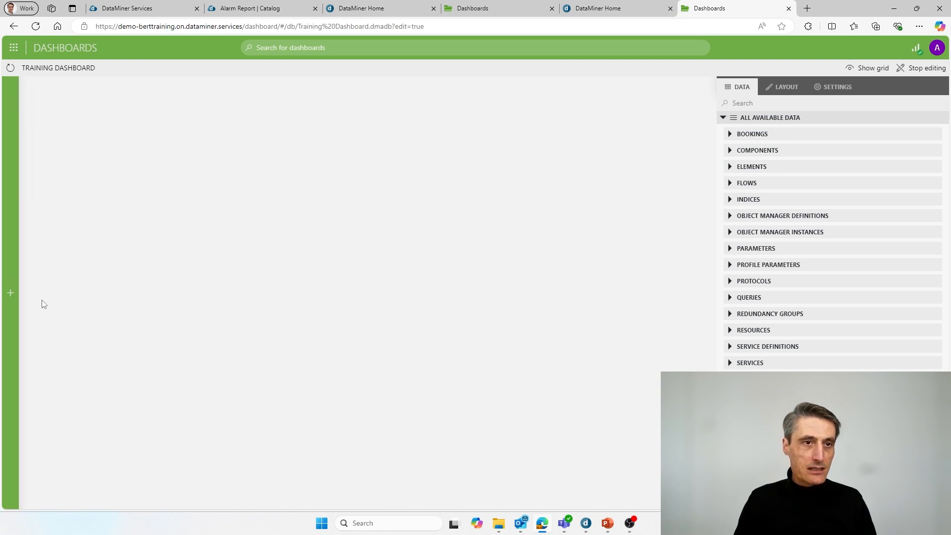
Step: Expand the widget sidebar and browse the General, States & Values, Tables and Charts categories
{"action": "mouse_move", "coordinate": [12, 190]}
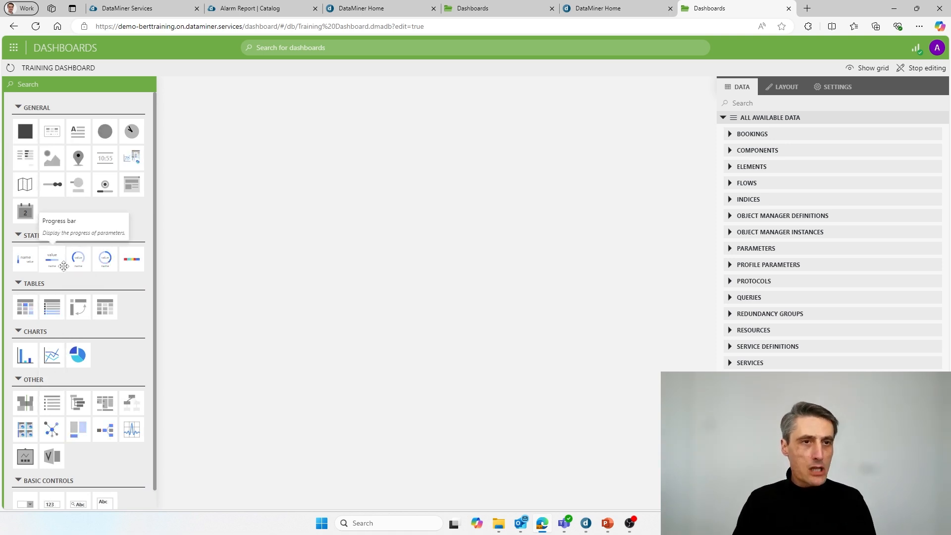
{"action": "scroll", "coordinate": [61, 255], "scroll_direction": "down", "scroll_amount": 1}
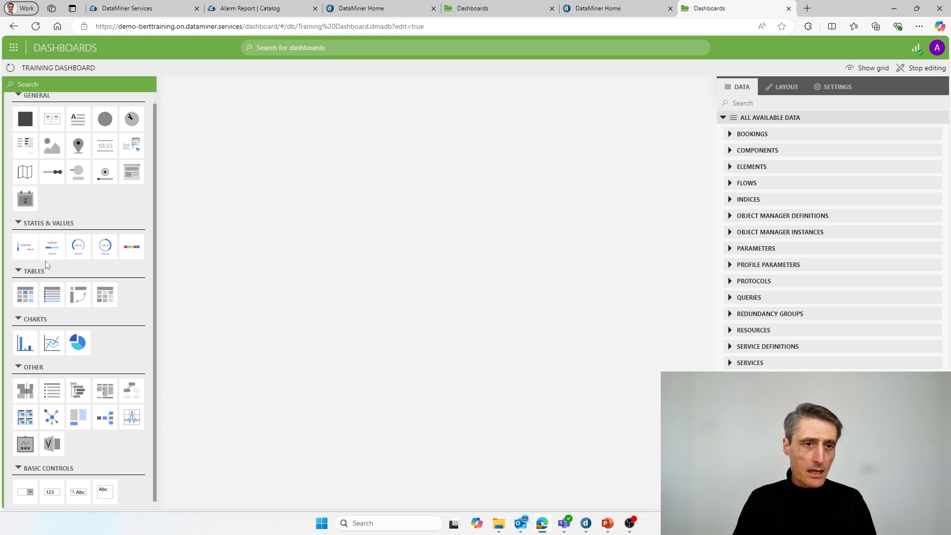
{"action": "scroll", "coordinate": [40, 262], "scroll_direction": "up", "scroll_amount": 1}
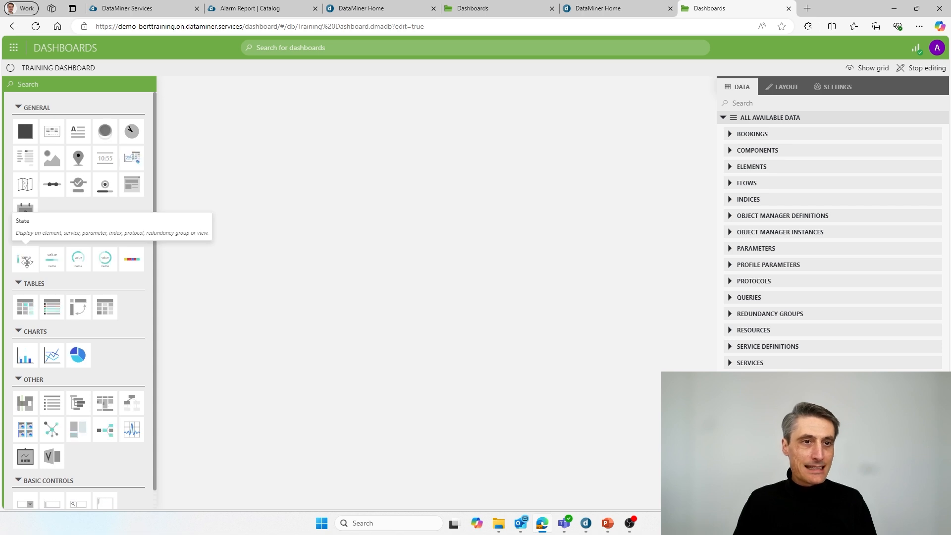
Step: Add a State component, move it to the upper-left, and enlarge it taller and wider
{"action": "left_click_drag", "start_coordinate": [27, 262], "coordinate": [303, 164]}
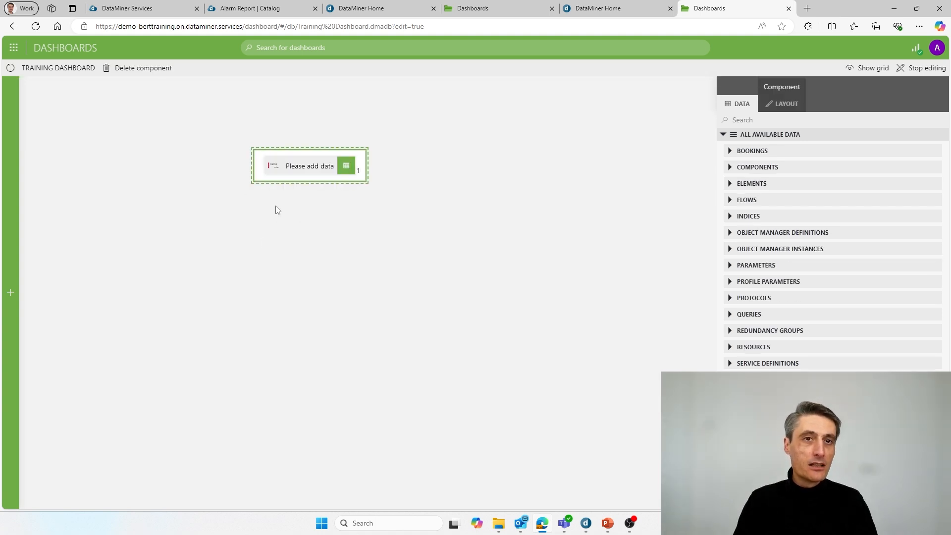
{"action": "left_click_drag", "start_coordinate": [286, 158], "coordinate": [227, 141]}
{"action": "mouse_move", "coordinate": [222, 160]}
{"action": "mouse_move", "coordinate": [218, 183]}
{"action": "left_mouse_down"}
{"action": "mouse_move", "coordinate": [197, 171]}
{"action": "mouse_move", "coordinate": [213, 191]}
{"action": "left_mouse_up"}
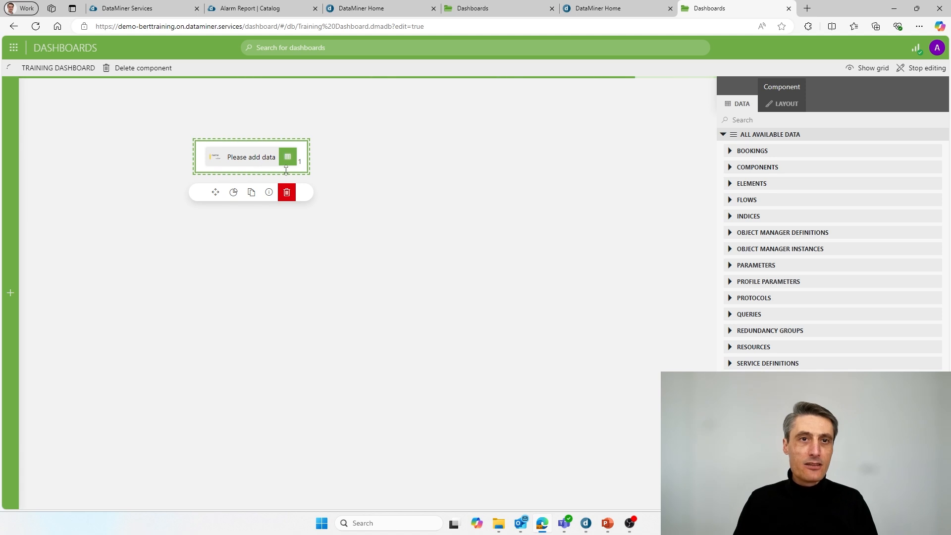
{"action": "left_click_drag", "start_coordinate": [292, 172], "coordinate": [342, 209]}
{"action": "left_click_drag", "start_coordinate": [302, 149], "coordinate": [265, 132]}
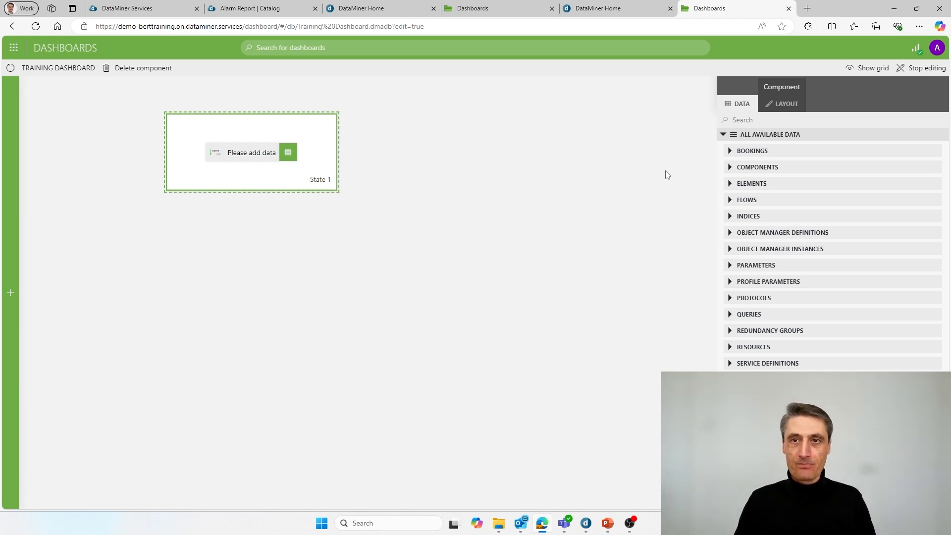
Step: Expand ELEMENTS to reveal My DataMiner Agent, then go to the DataMiner Home page
{"action": "left_click", "coordinate": [731, 184]}
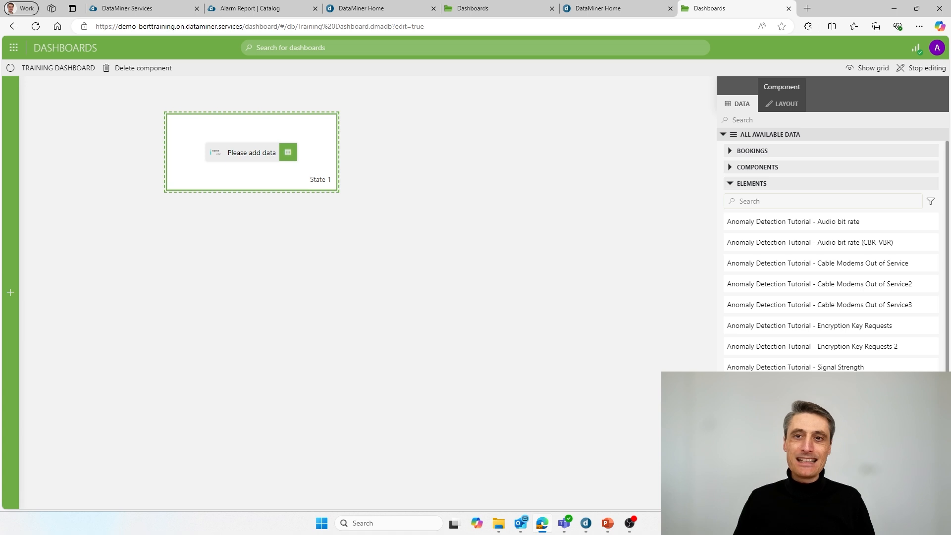
{"action": "scroll", "coordinate": [787, 307], "scroll_direction": "down", "scroll_amount": 3}
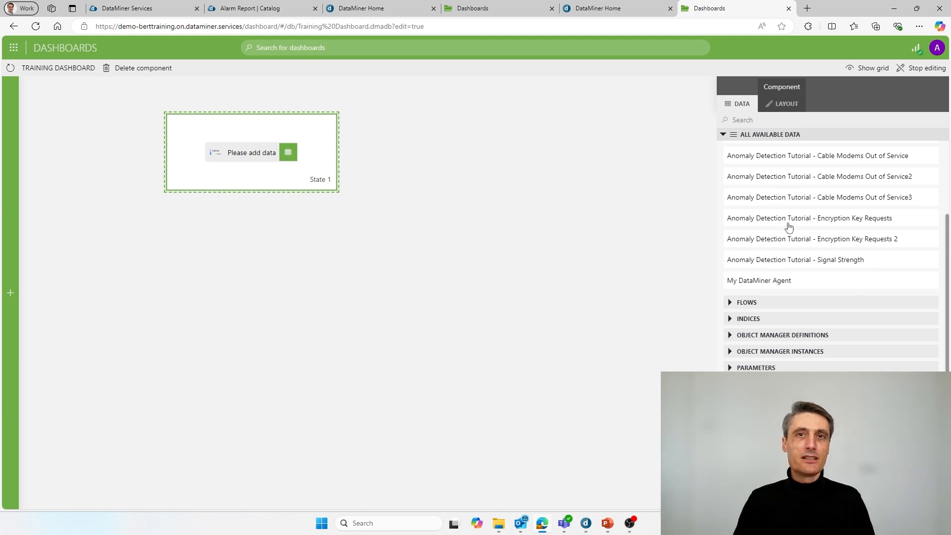
{"action": "left_click", "coordinate": [591, 15]}
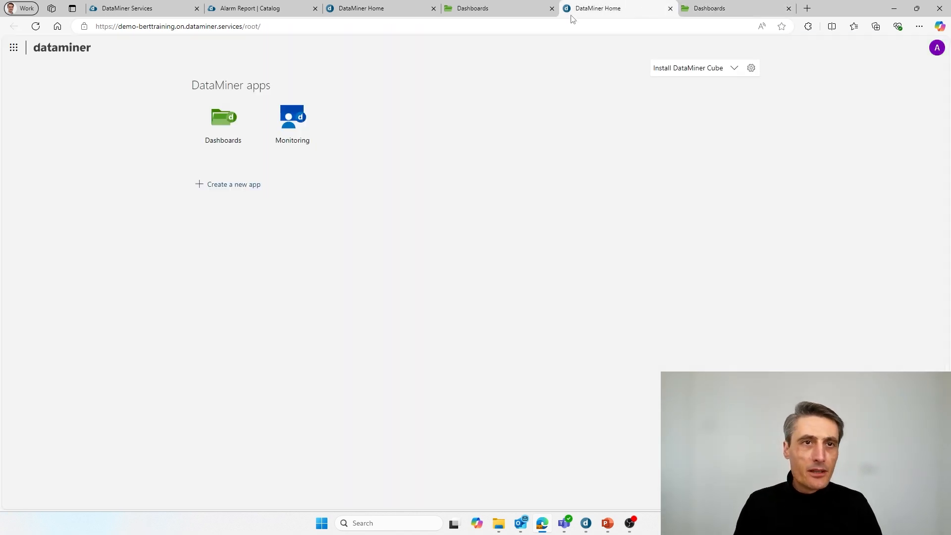
Step: In Monitoring, open My DataMiner Agent and browse the Anomaly Detection Tutorial elements, then return to the dashboard
{"action": "left_click", "coordinate": [300, 118]}
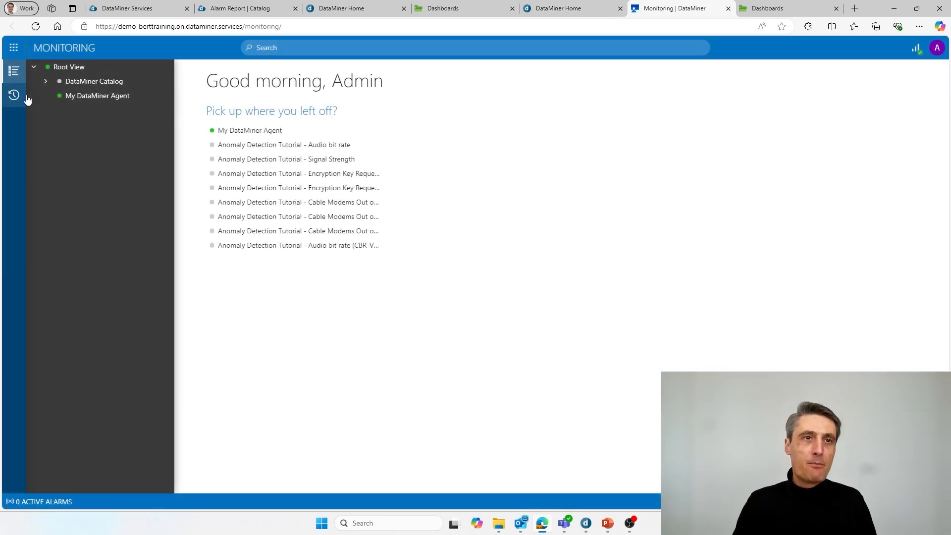
{"action": "left_click", "coordinate": [87, 96]}
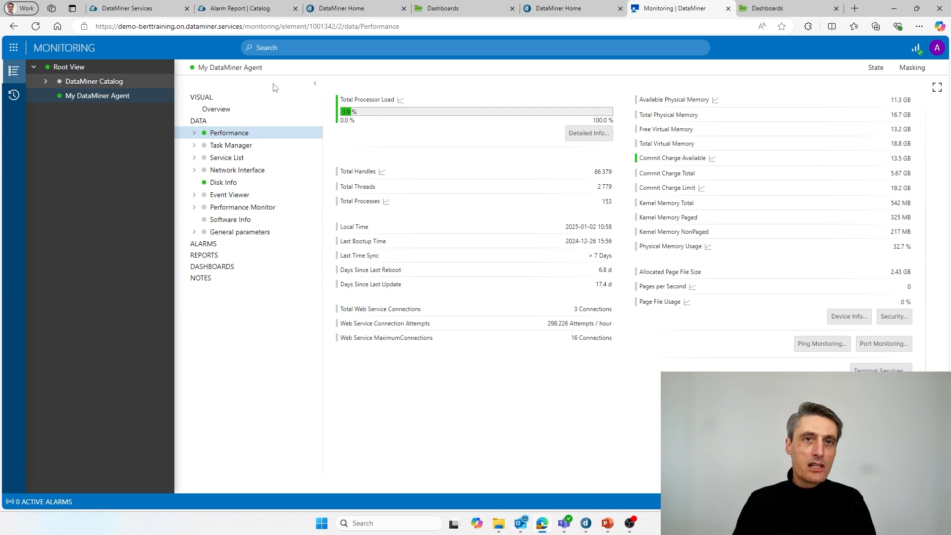
{"action": "left_click", "coordinate": [46, 83]}
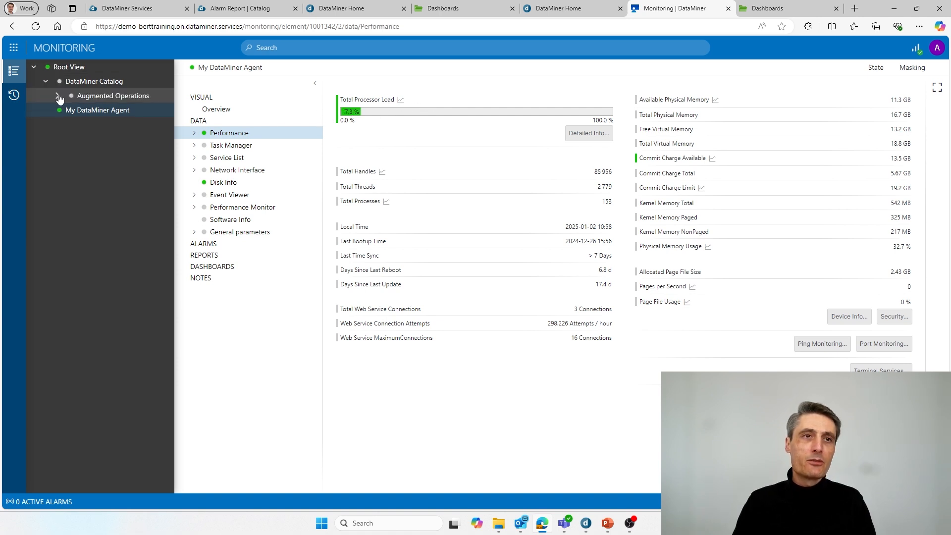
{"action": "left_click", "coordinate": [58, 96]}
{"action": "left_click", "coordinate": [70, 110]}
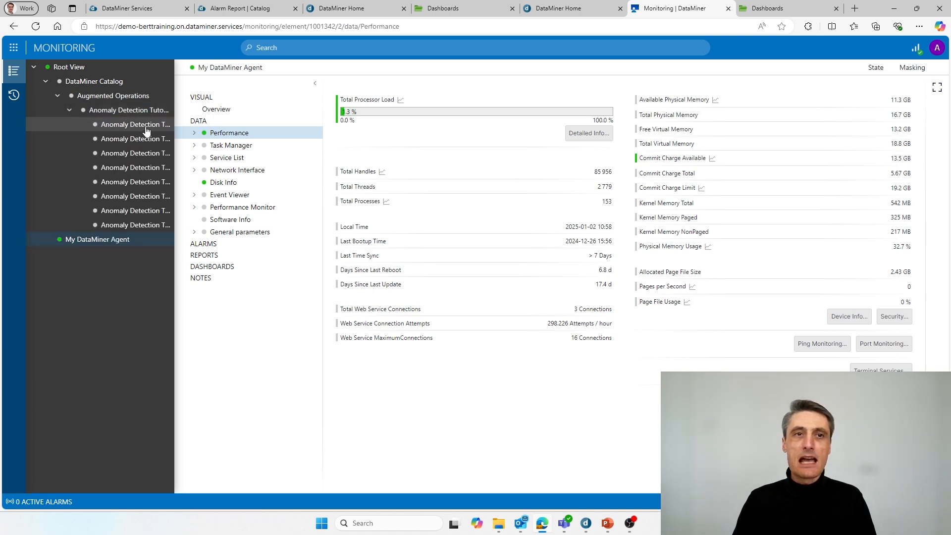
{"action": "left_click", "coordinate": [45, 81]}
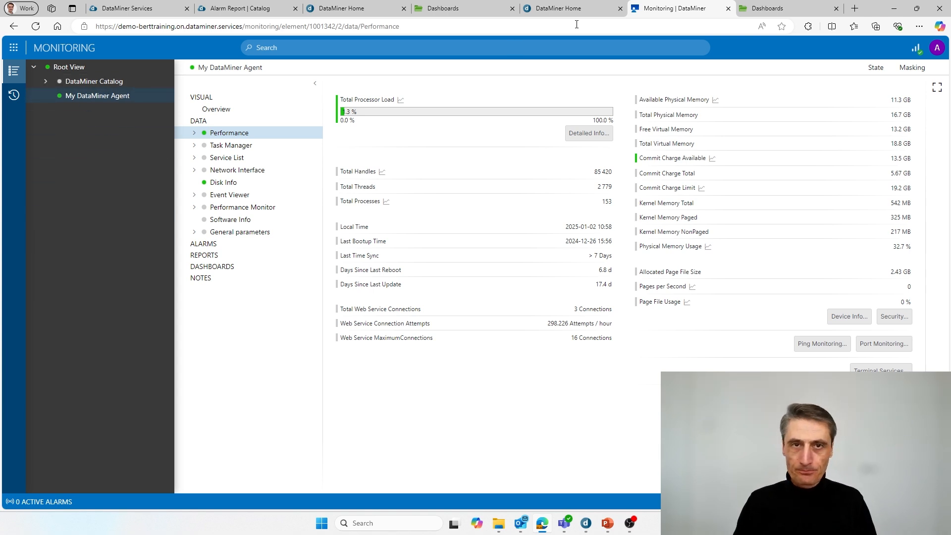
{"action": "left_click", "coordinate": [768, 9]}
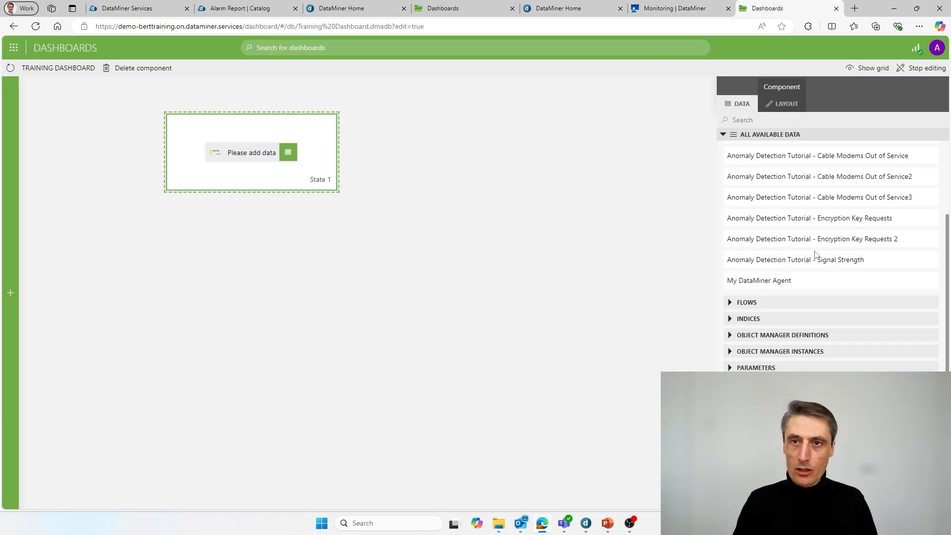
Step: Feed My DataMiner Agent into State 1, deselect it, and return to the agent's Monitoring page
{"action": "left_click_drag", "start_coordinate": [774, 285], "coordinate": [253, 158]}
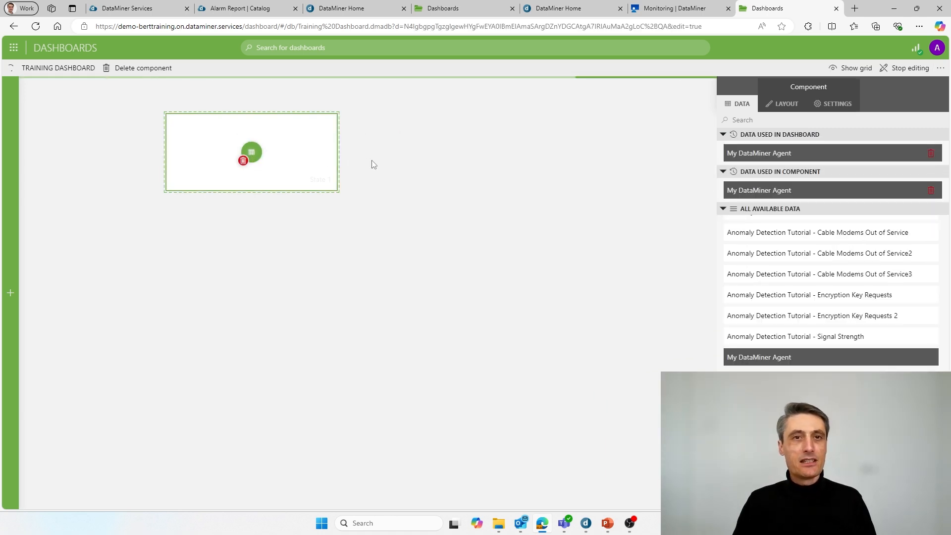
{"action": "left_click", "coordinate": [369, 164]}
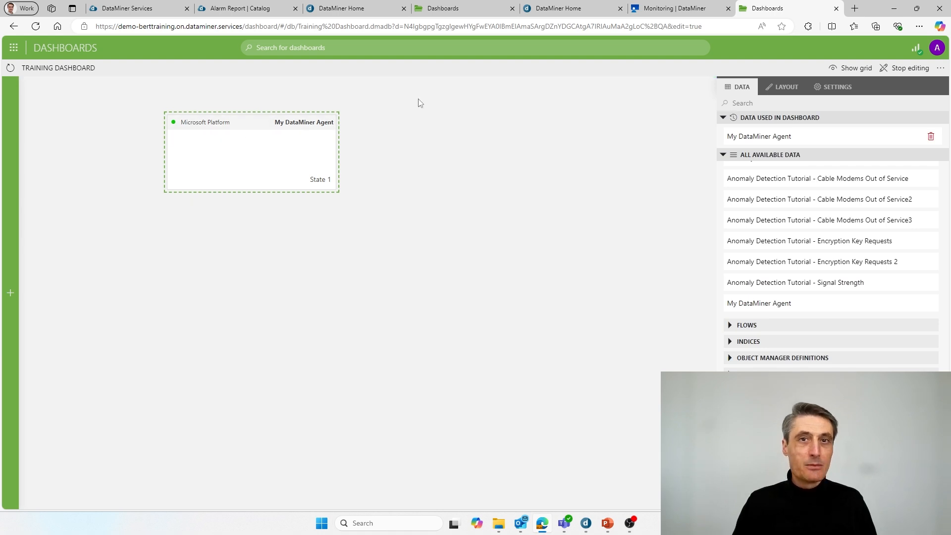
{"action": "left_click", "coordinate": [679, 11]}
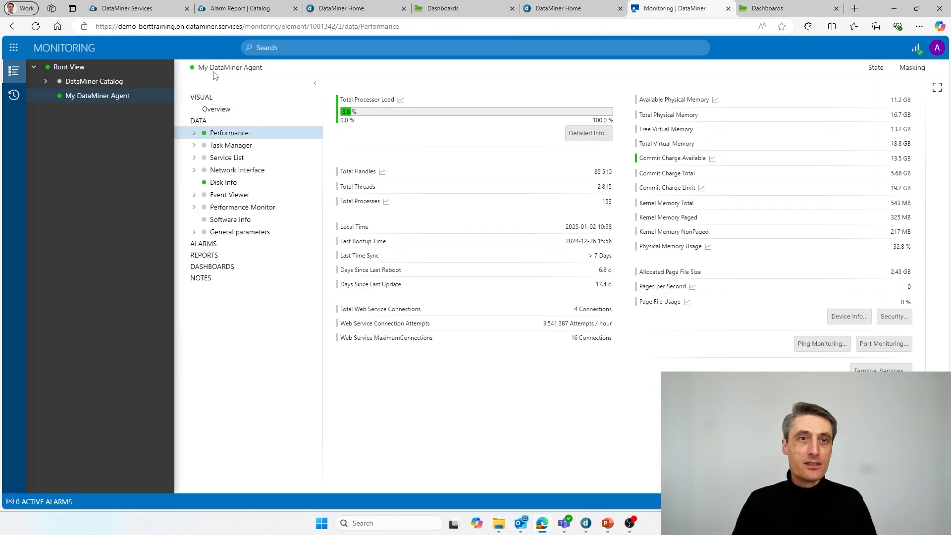
Step: Select the agent name in the Monitoring heading, then return to the Training Dashboard
{"action": "left_click_drag", "start_coordinate": [208, 69], "coordinate": [263, 69]}
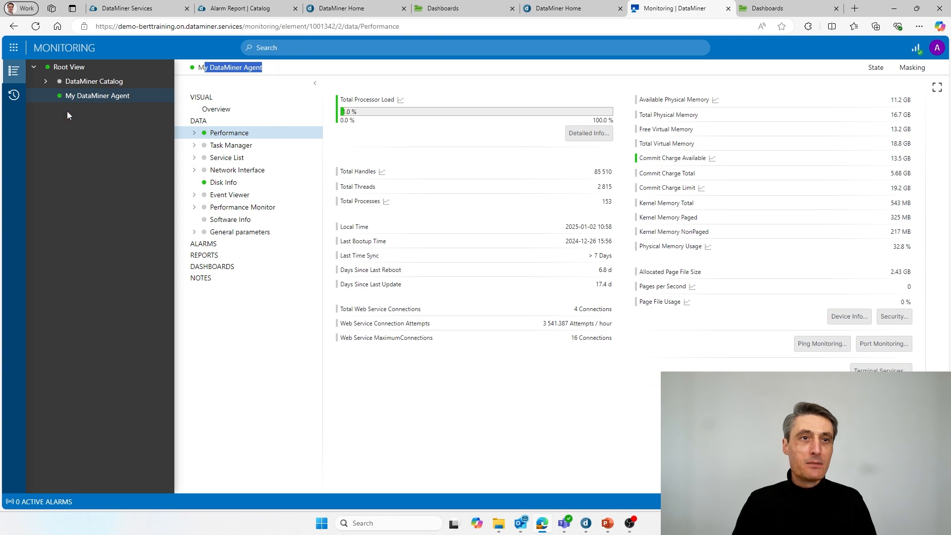
{"action": "left_click", "coordinate": [766, 11]}
{"action": "left_click", "coordinate": [198, 132]}
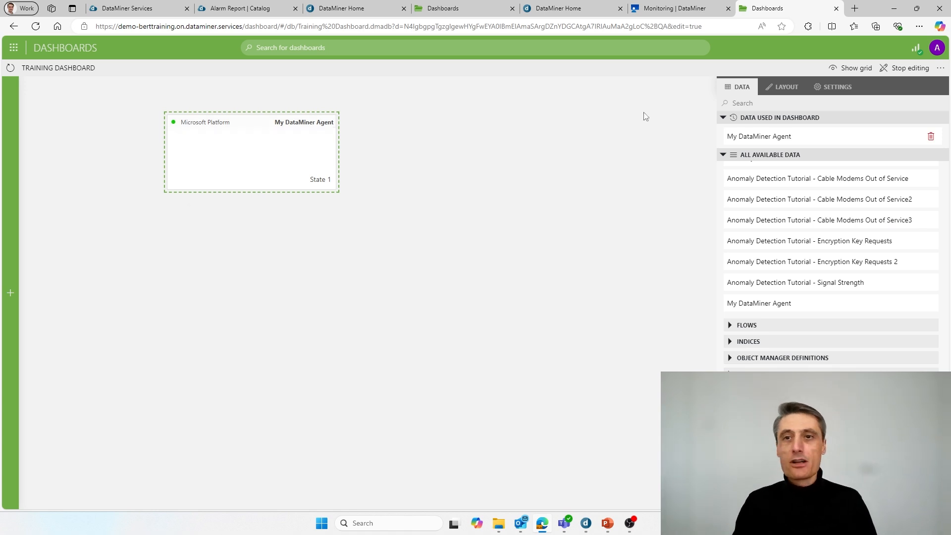
Step: Review the dashboard's layout and general settings, then switch State 1 to a larger design
{"action": "left_click", "coordinate": [796, 92]}
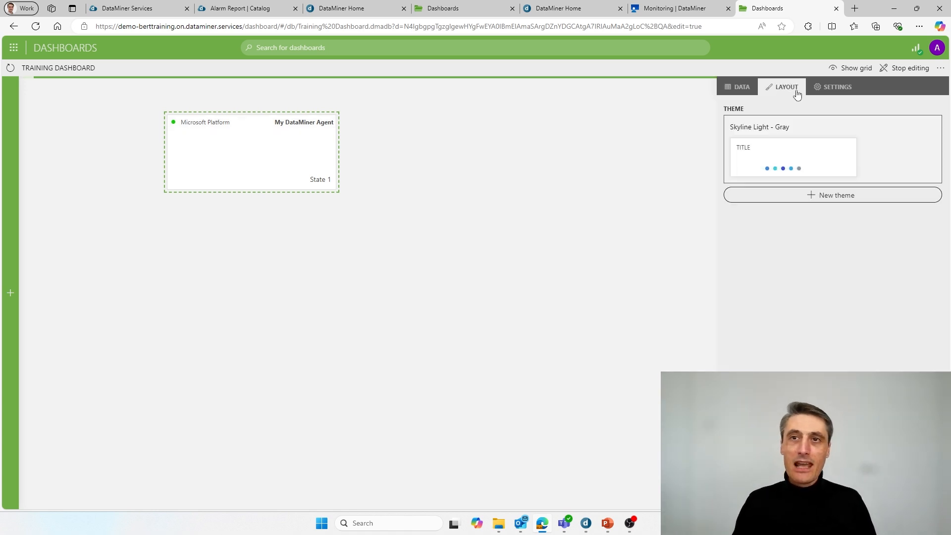
{"action": "left_click", "coordinate": [838, 92]}
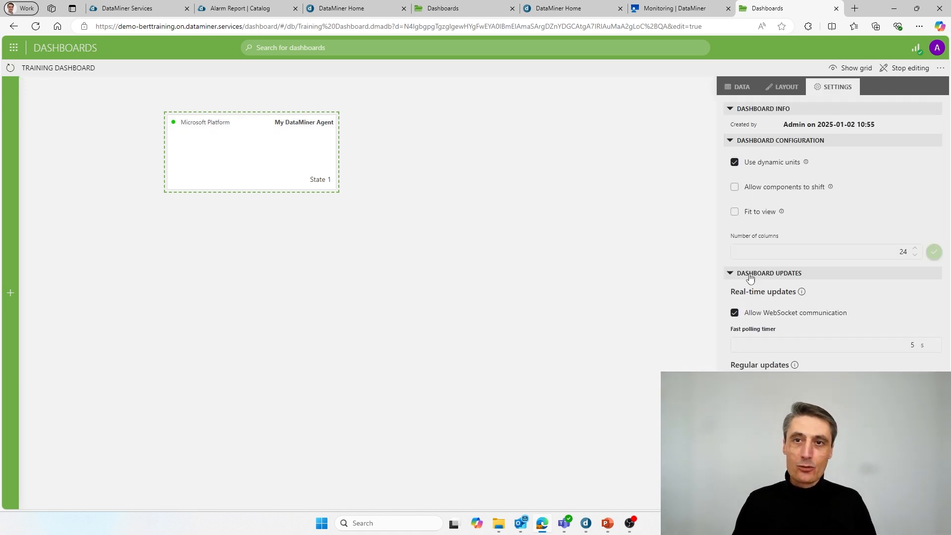
{"action": "left_click", "coordinate": [738, 87]}
{"action": "left_click", "coordinate": [307, 135]}
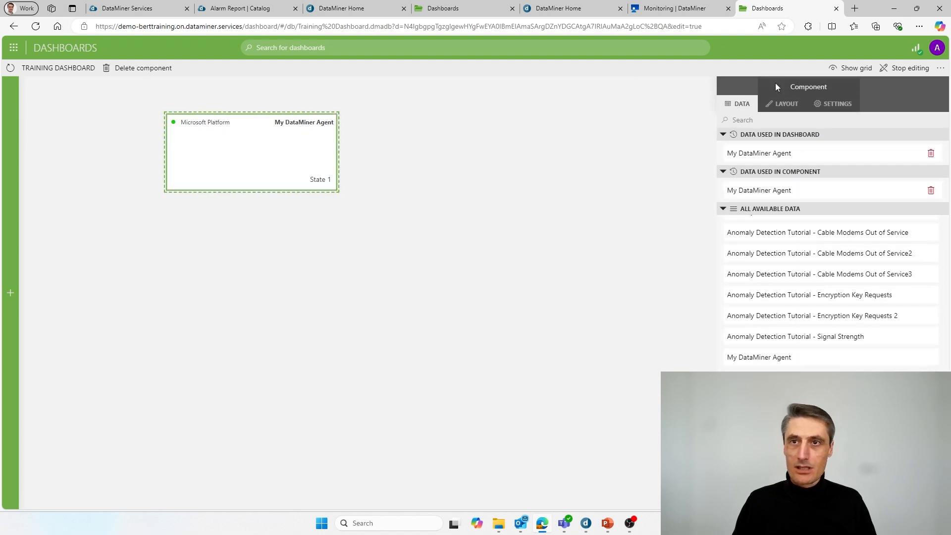
{"action": "left_click", "coordinate": [833, 104]}
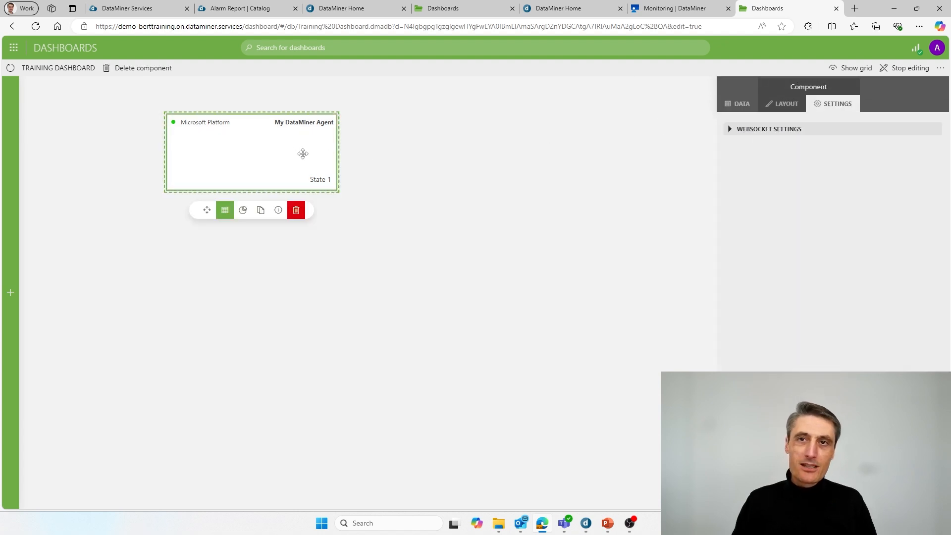
{"action": "left_click", "coordinate": [794, 108]}
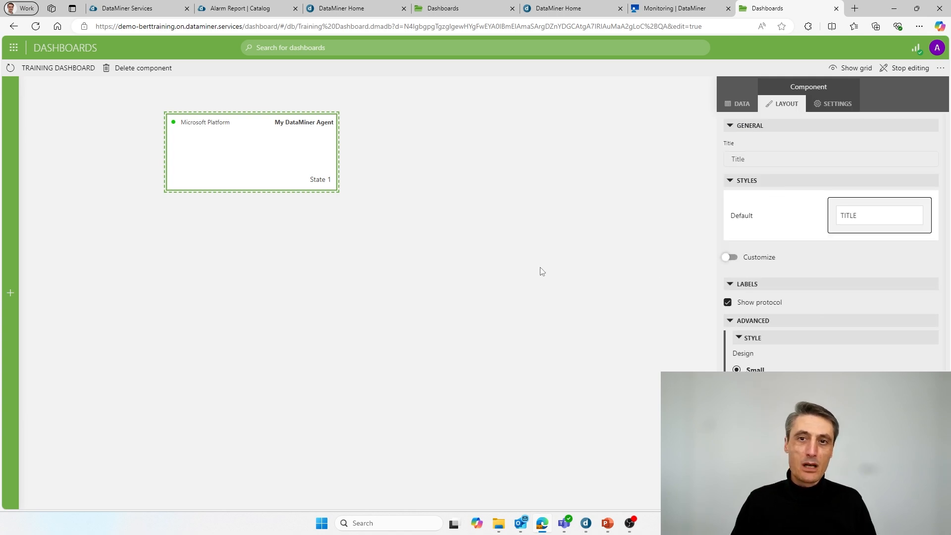
{"action": "left_click", "coordinate": [737, 385]}
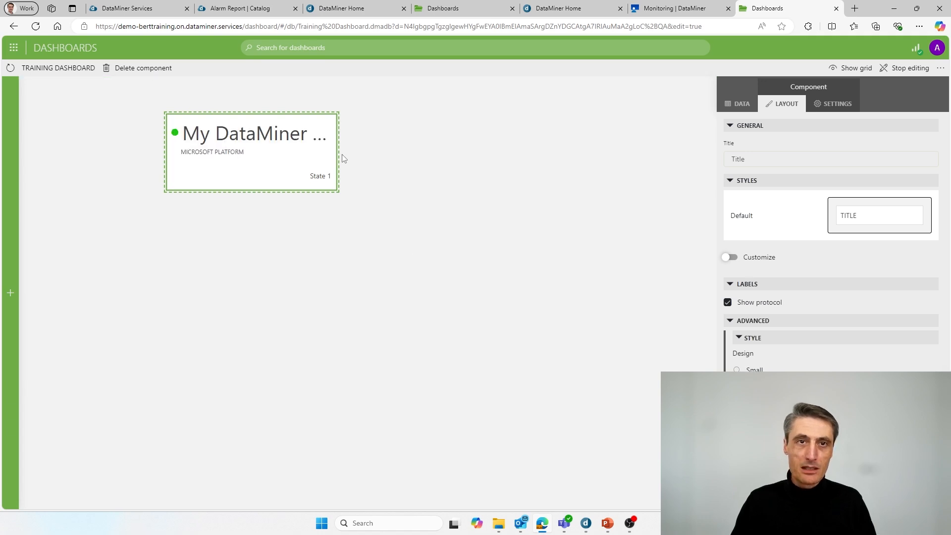
Step: Widen the State component and nudge it slightly up to snap onto the grid
{"action": "left_click_drag", "start_coordinate": [336, 156], "coordinate": [425, 158]}
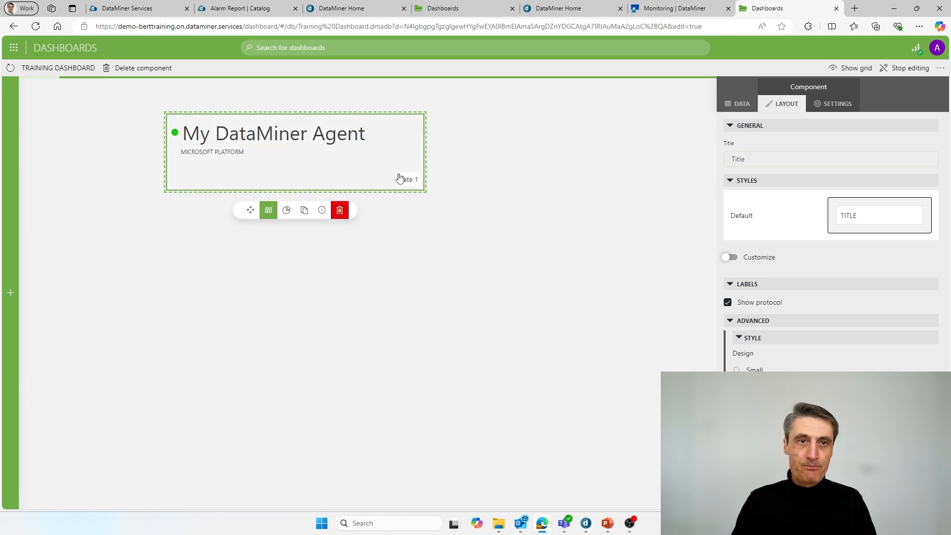
{"action": "left_click", "coordinate": [491, 311]}
{"action": "left_click", "coordinate": [738, 88]}
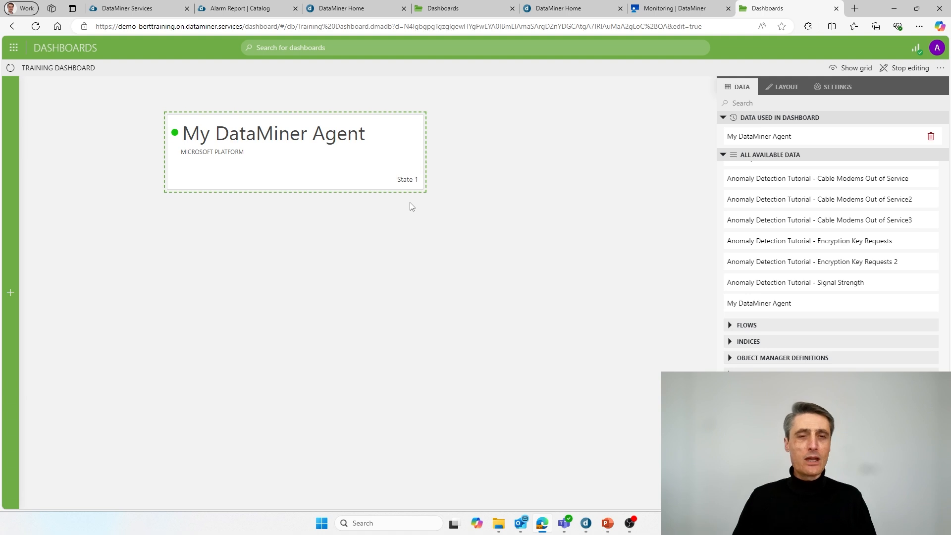
{"action": "left_click_drag", "start_coordinate": [270, 162], "coordinate": [264, 155]}
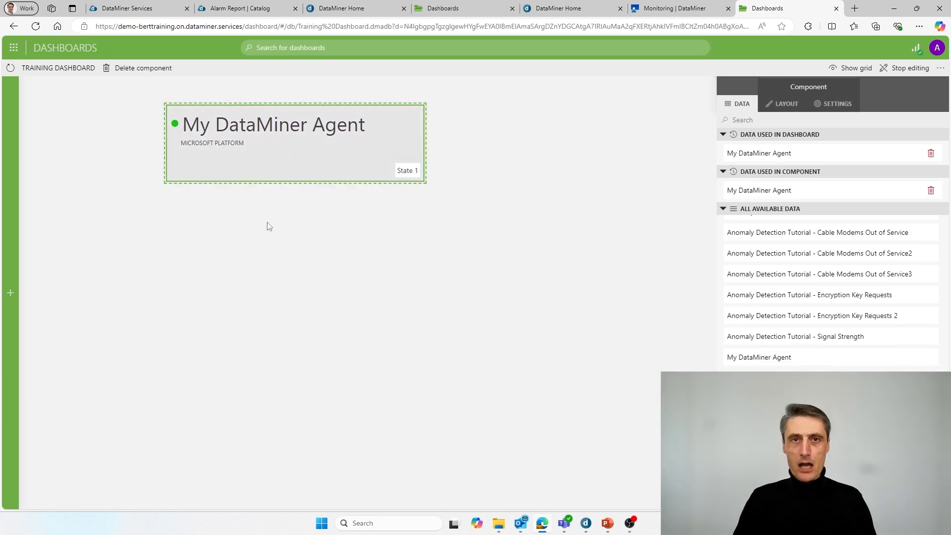
{"action": "key", "text": "alt+Tab"}
{"action": "key", "text": "alt+Tab"}
{"action": "key", "text": "alt+Tab"}
{"action": "key", "text": "alt+Tab"}
{"action": "key", "text": "alt+Tab"}
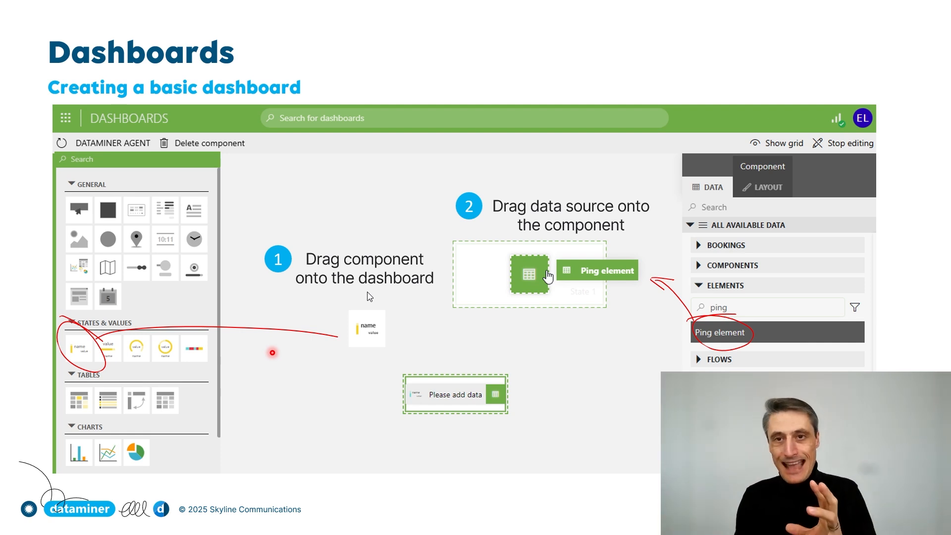
Step: Show the finished-dashboard example slide, then return to the live Training Dashboard
{"action": "key", "text": "Right"}
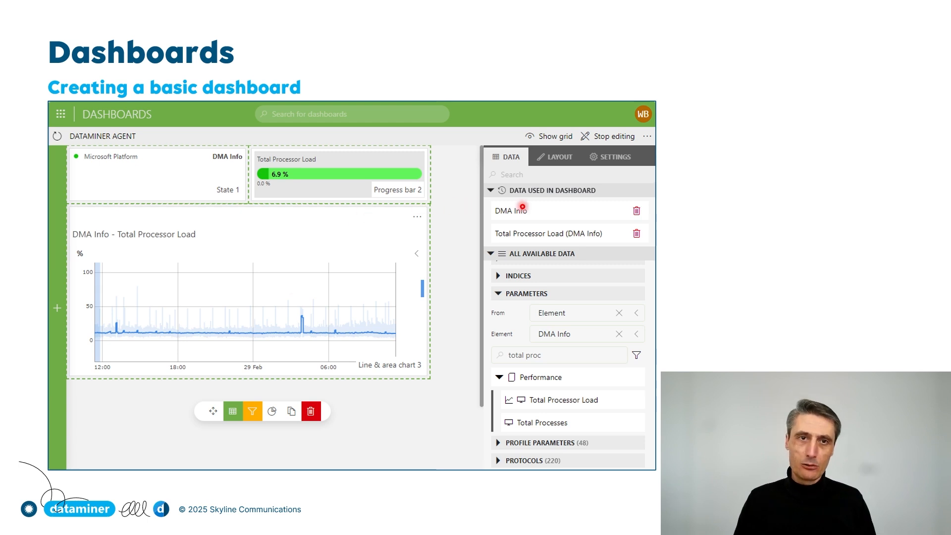
{"action": "key", "text": "alt+Tab"}
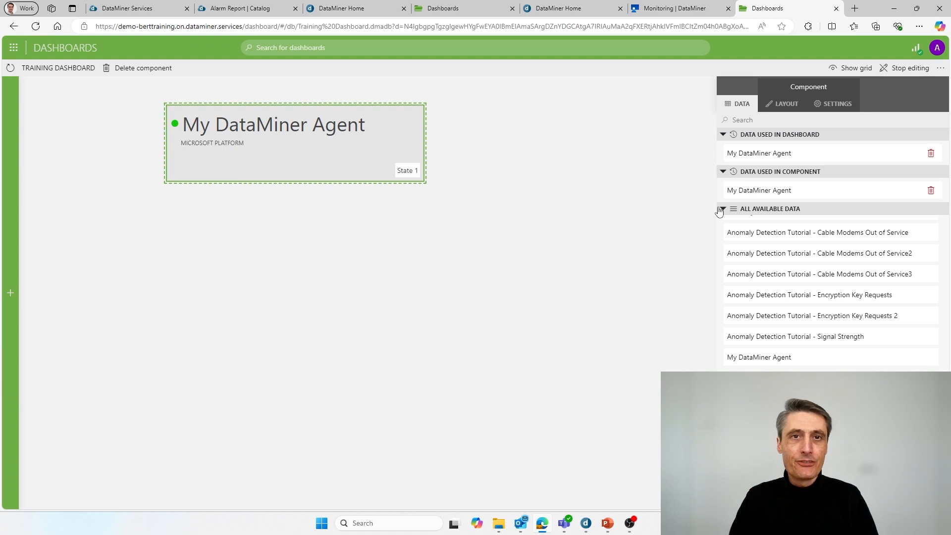
Step: Move the My DataMiner Agent state component to the top-left corner and reopen the component palette
{"action": "mouse_move", "coordinate": [225, 128]}
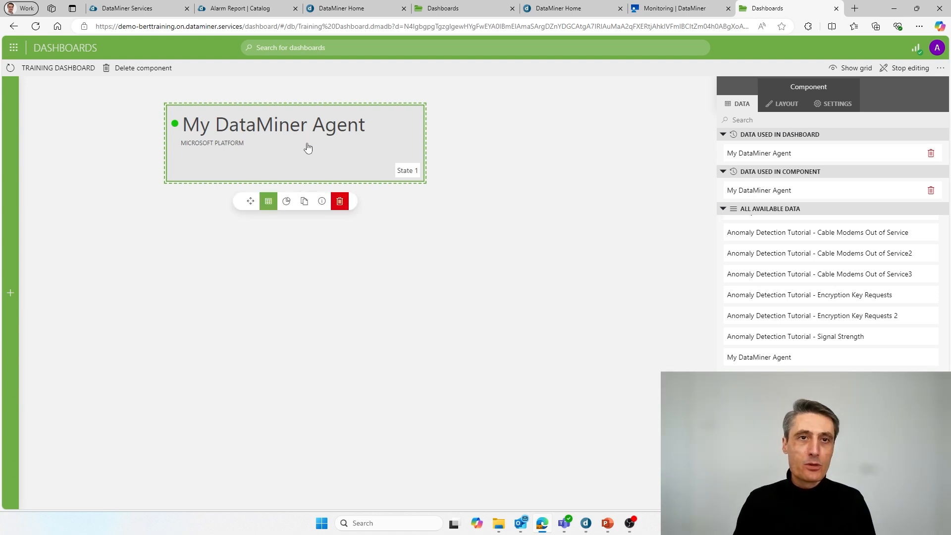
{"action": "left_click_drag", "start_coordinate": [252, 201], "coordinate": [157, 190]}
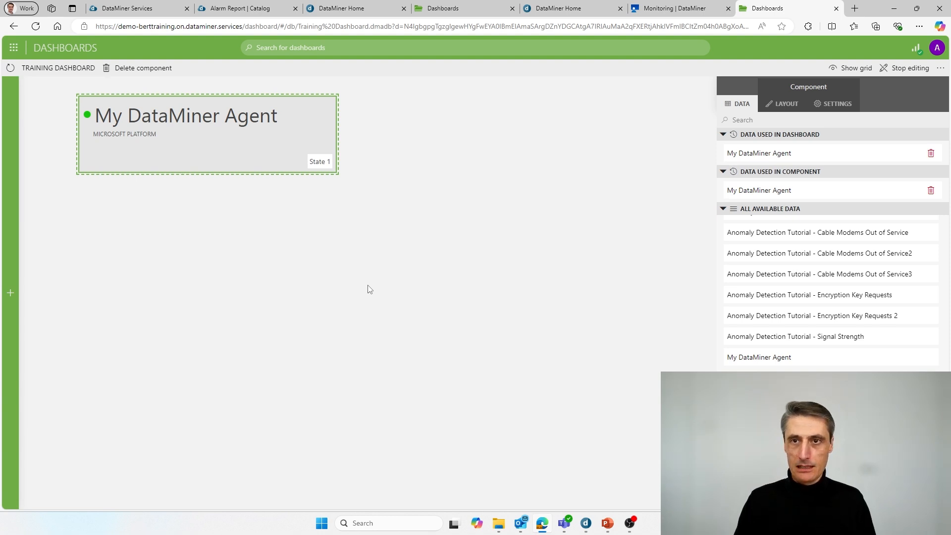
{"action": "mouse_move", "coordinate": [232, 107]}
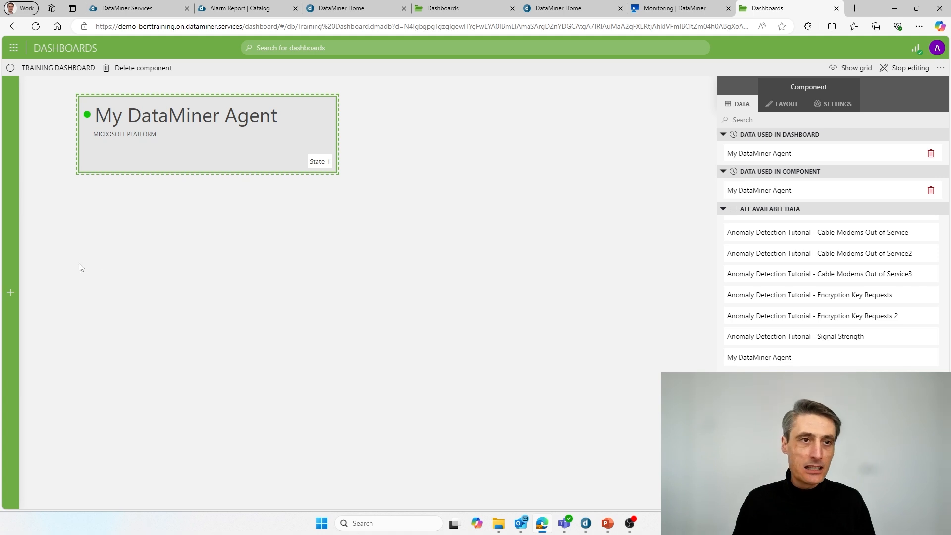
{"action": "mouse_move", "coordinate": [12, 254]}
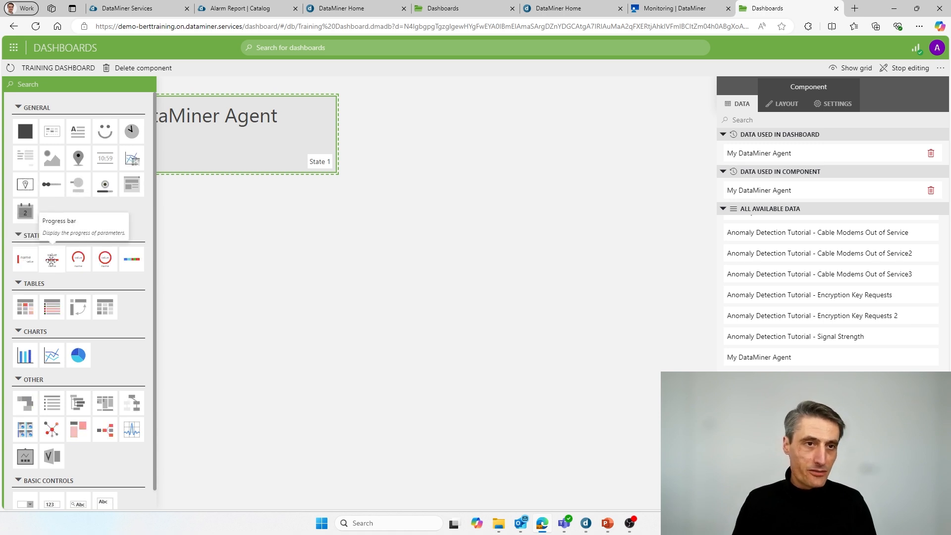
Step: Add a progress bar beside State 1 and resize it to match the state component
{"action": "left_click_drag", "start_coordinate": [52, 259], "coordinate": [372, 116]}
{"action": "left_click_drag", "start_coordinate": [454, 166], "coordinate": [588, 175]}
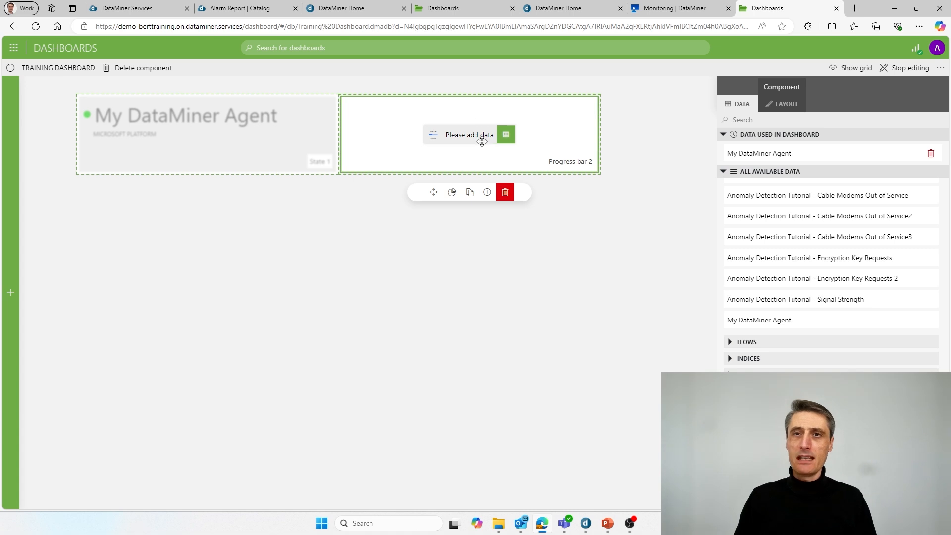
{"action": "scroll", "coordinate": [822, 238], "scroll_direction": "up", "scroll_amount": 3}
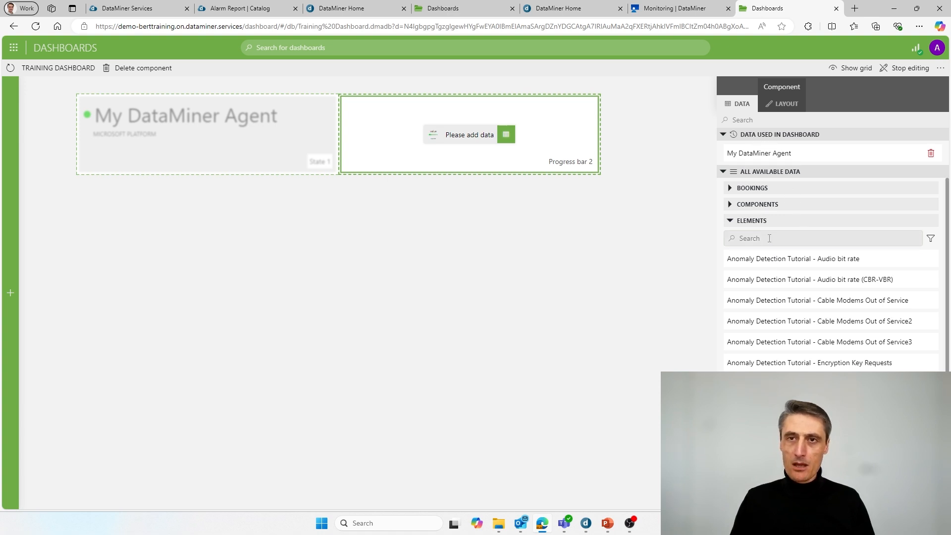
{"action": "scroll", "coordinate": [760, 174], "scroll_direction": "down", "scroll_amount": 1}
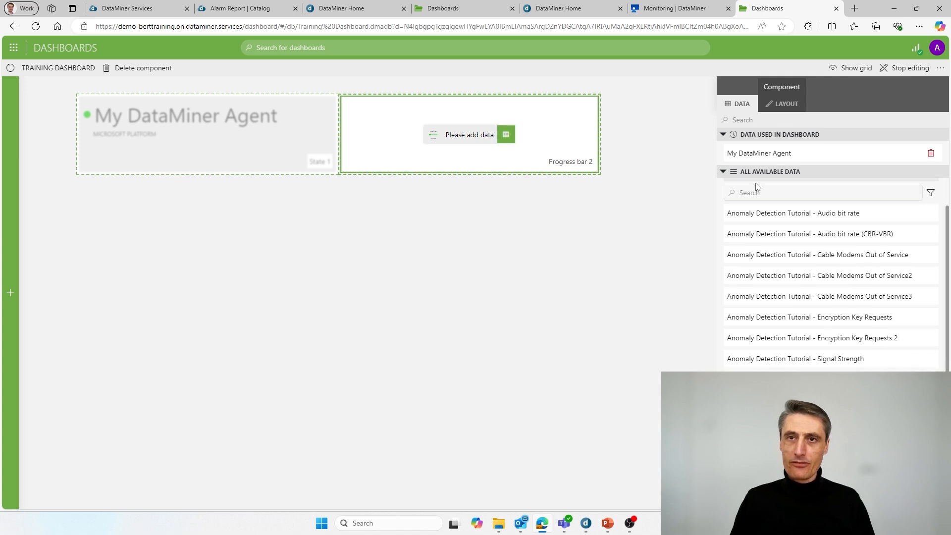
{"action": "scroll", "coordinate": [757, 214], "scroll_direction": "up", "scroll_amount": 1}
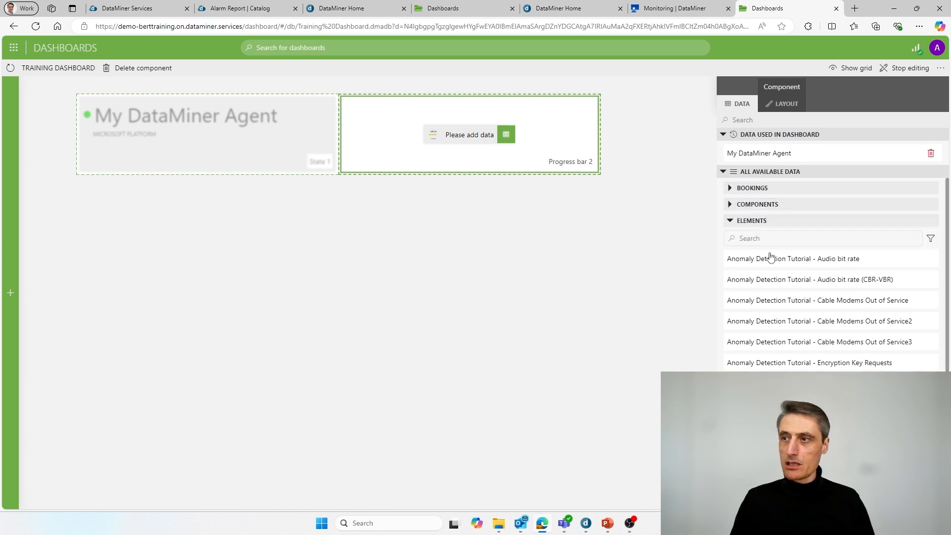
{"action": "scroll", "coordinate": [770, 264], "scroll_direction": "down", "scroll_amount": 1}
{"action": "scroll", "coordinate": [771, 263], "scroll_direction": "down", "scroll_amount": 2}
Step: Drag an item from the data list onto Progress bar 2, deselect it, and collapse the Elements list
{"action": "left_click_drag", "start_coordinate": [771, 319], "coordinate": [489, 148]}
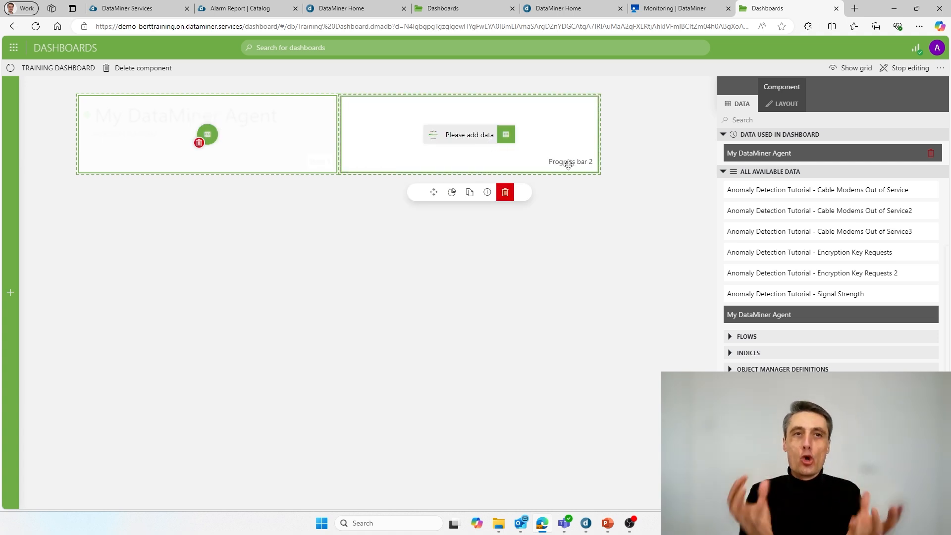
{"action": "left_click", "coordinate": [563, 242]}
{"action": "mouse_move", "coordinate": [486, 163]}
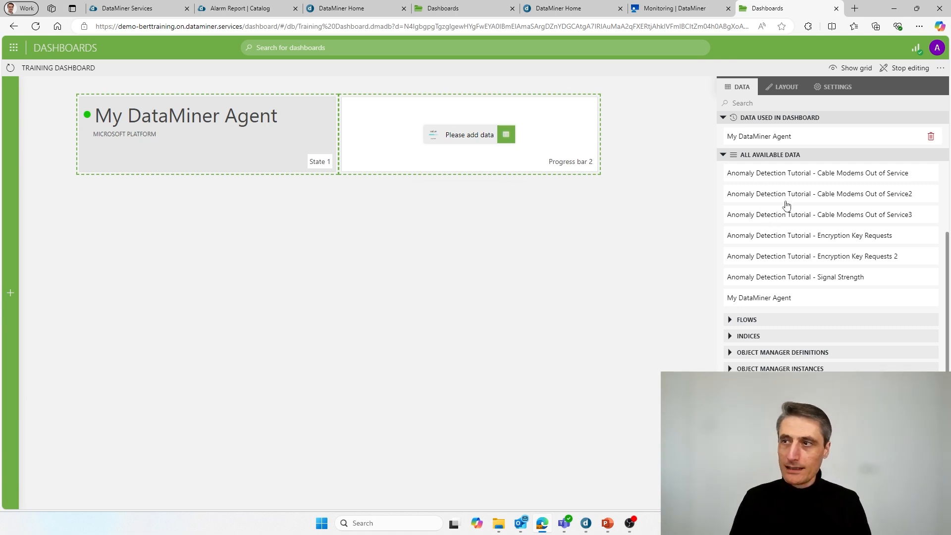
{"action": "scroll", "coordinate": [787, 203], "scroll_direction": "down", "scroll_amount": 2}
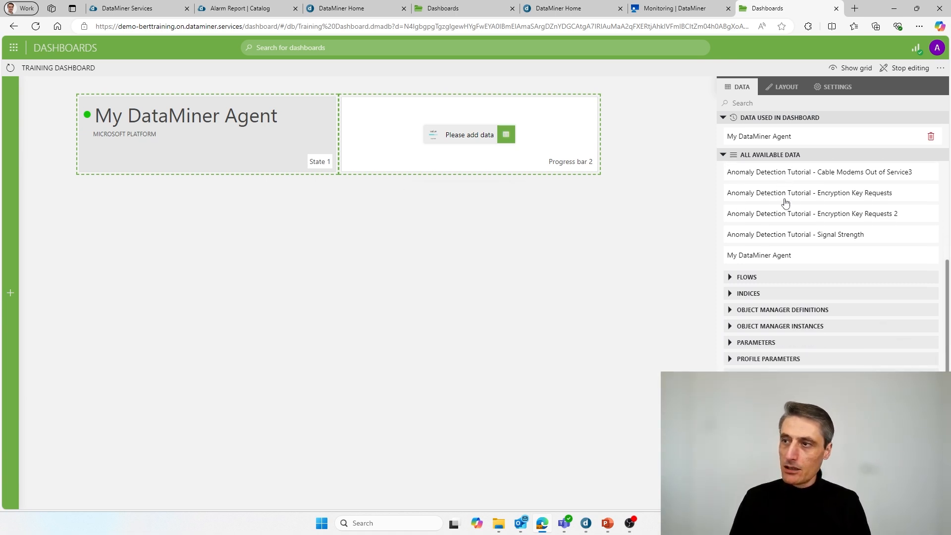
{"action": "scroll", "coordinate": [773, 206], "scroll_direction": "up", "scroll_amount": 5}
{"action": "left_click", "coordinate": [731, 205]}
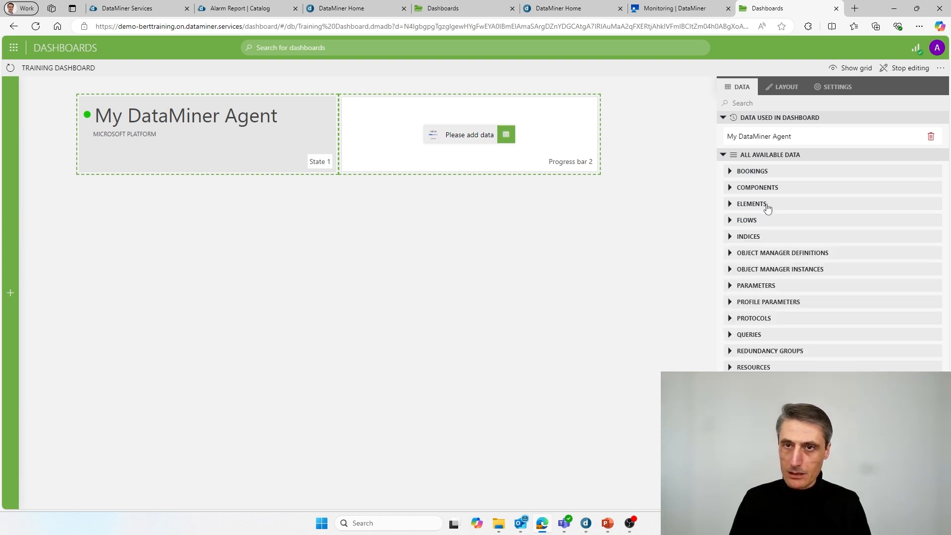
Step: Filter the Parameters list to My DataMiner Agent, briefly checking its Monitoring data
{"action": "left_click", "coordinate": [731, 205]}
{"action": "scroll", "coordinate": [779, 248], "scroll_direction": "down", "scroll_amount": 4}
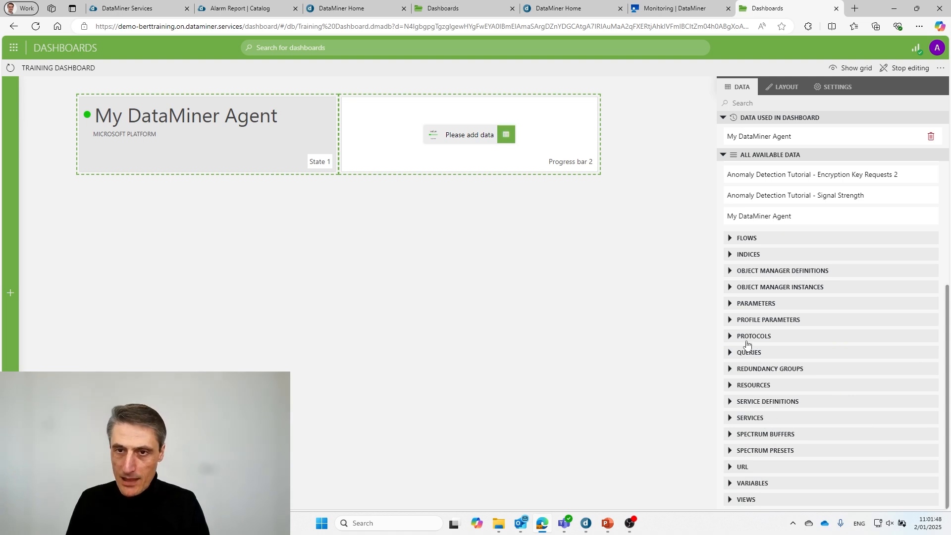
{"action": "left_click", "coordinate": [732, 309]}
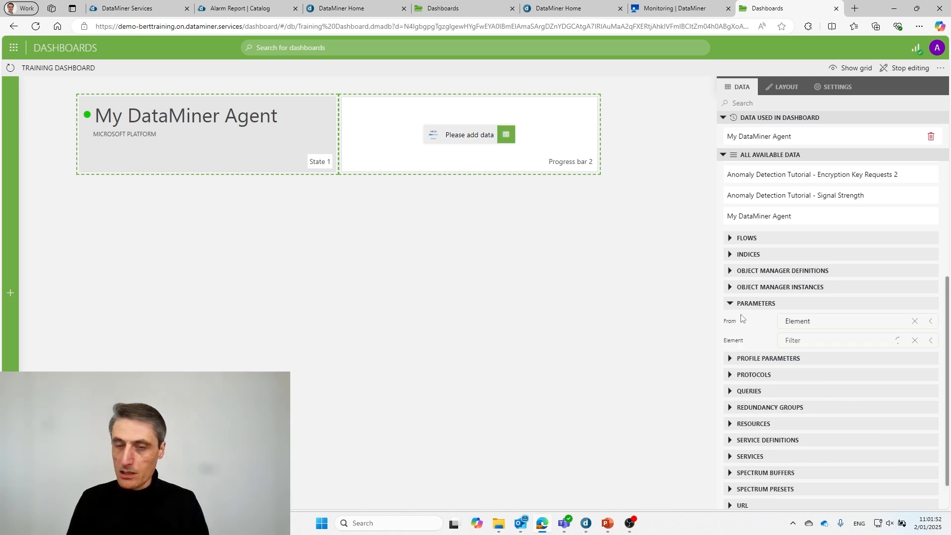
{"action": "left_click", "coordinate": [817, 340]}
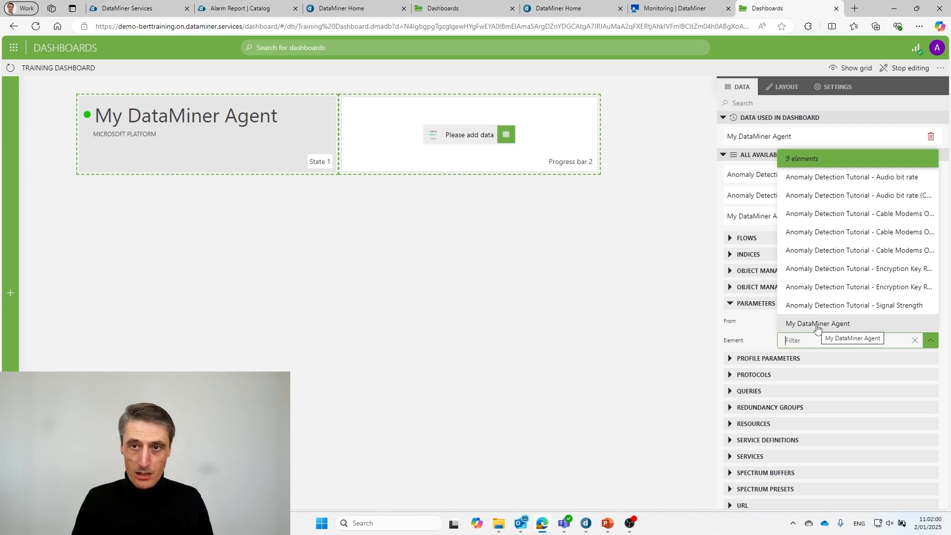
{"action": "left_click", "coordinate": [813, 324]}
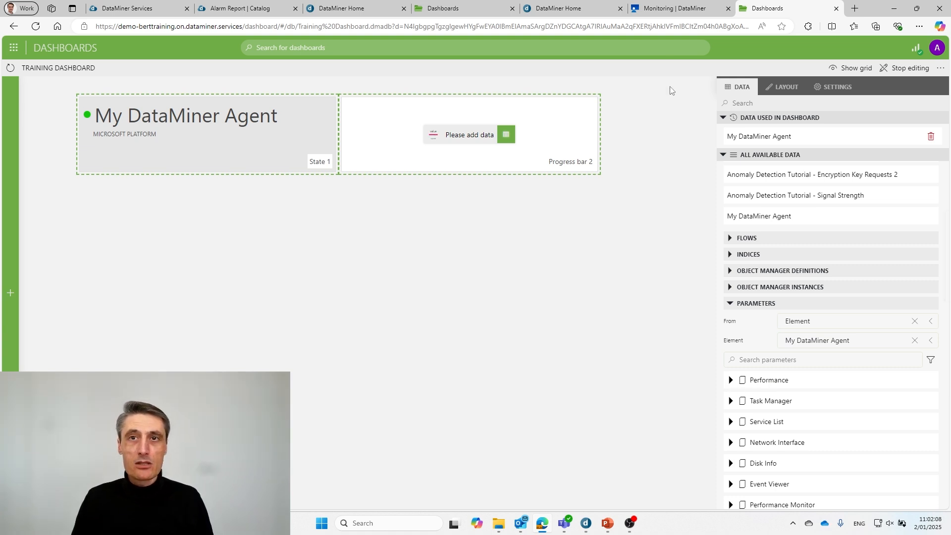
{"action": "left_click", "coordinate": [670, 9]}
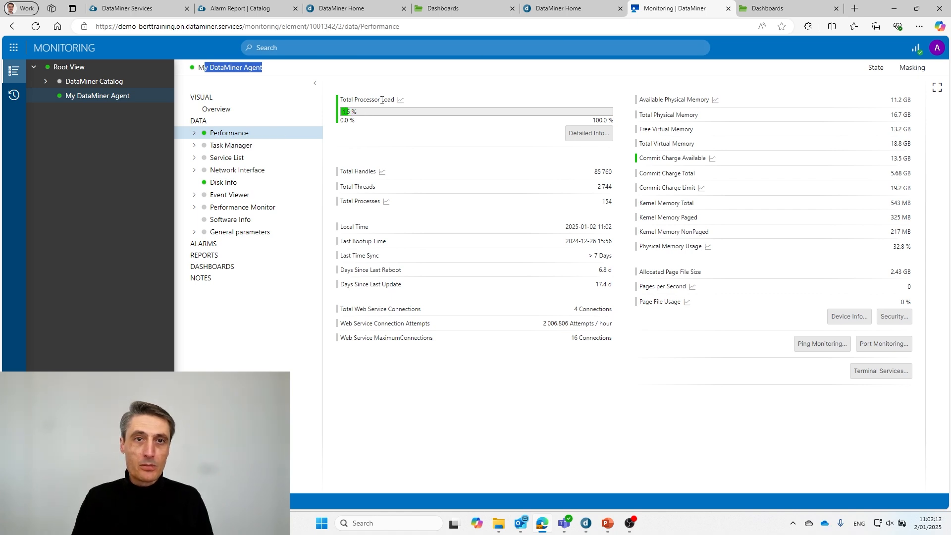
{"action": "left_click", "coordinate": [768, 11]}
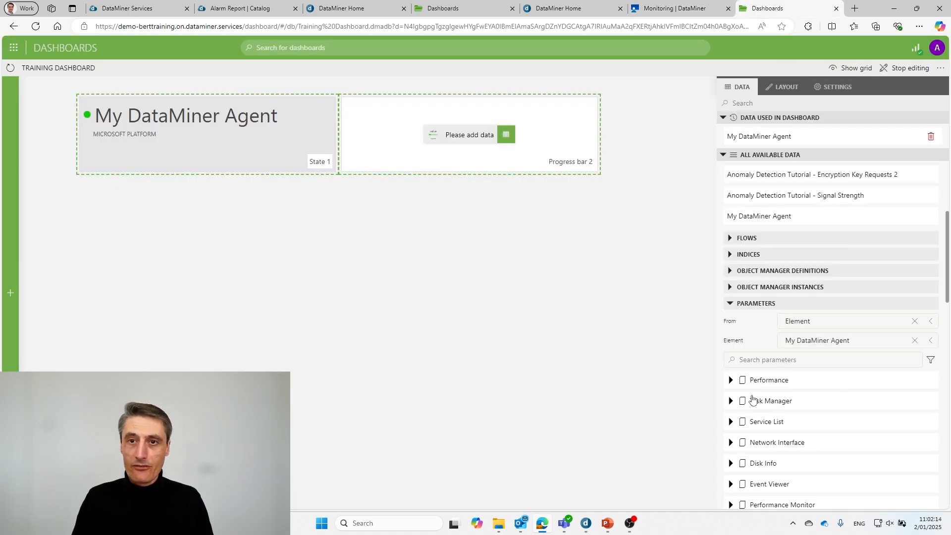
Step: Locate Total Processor Load via the Performance group and a 'total proc' parameter search
{"action": "left_click_drag", "start_coordinate": [769, 385], "coordinate": [769, 381]}
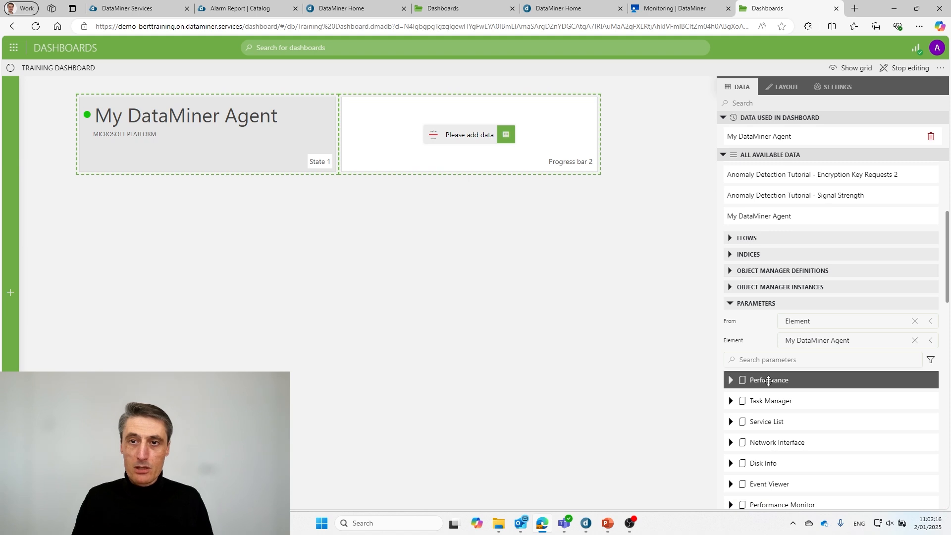
{"action": "left_click", "coordinate": [730, 380]}
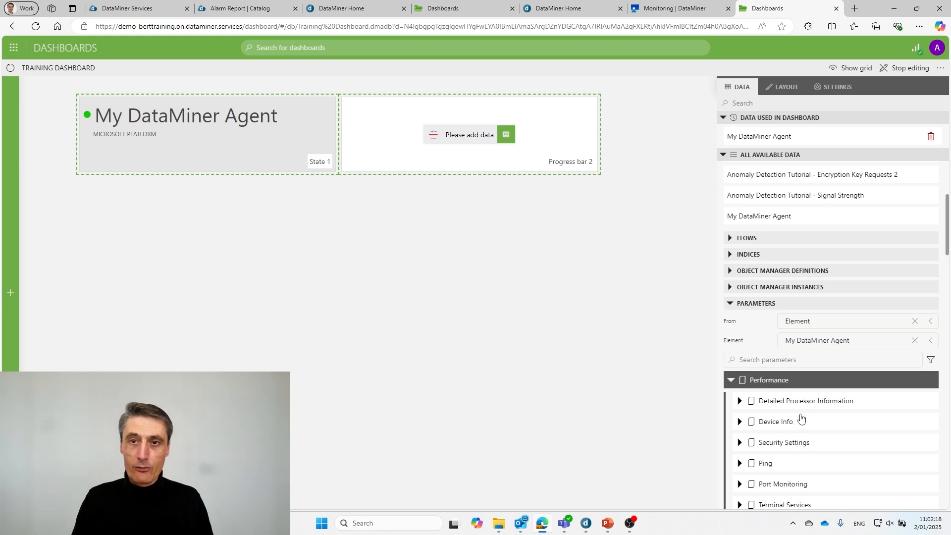
{"action": "scroll", "coordinate": [783, 421], "scroll_direction": "down", "scroll_amount": 2}
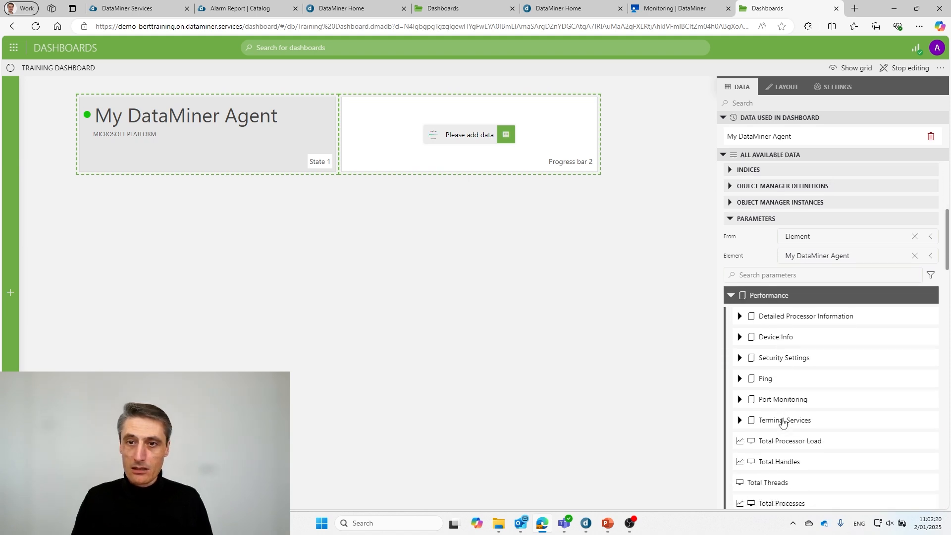
{"action": "left_click_drag", "start_coordinate": [782, 421], "coordinate": [786, 418]}
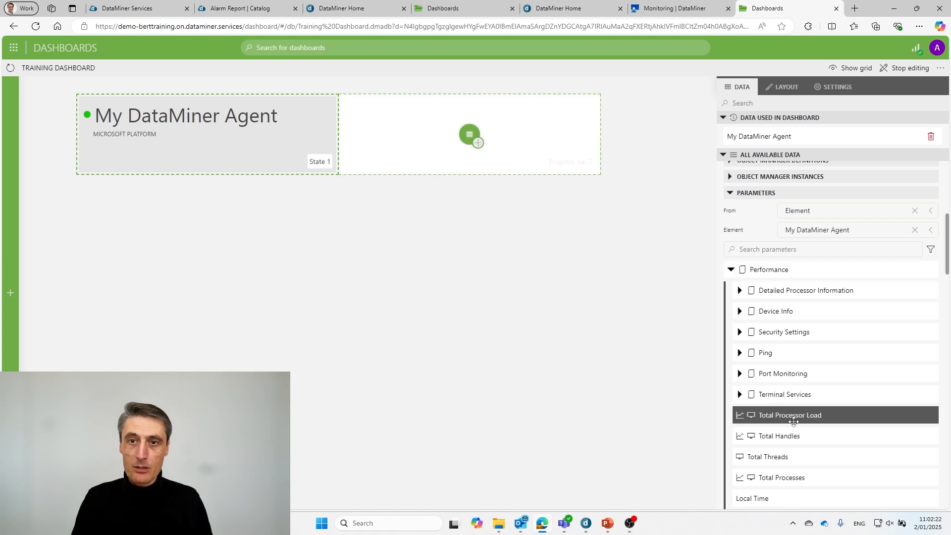
{"action": "left_click", "coordinate": [794, 249]}
{"action": "type", "text": "tota"}
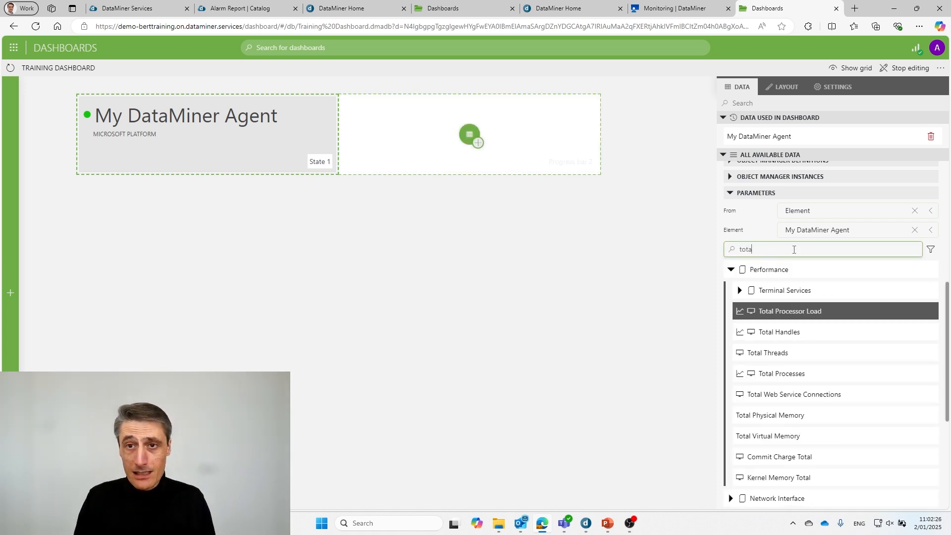
{"action": "type", "text": "l proc"}
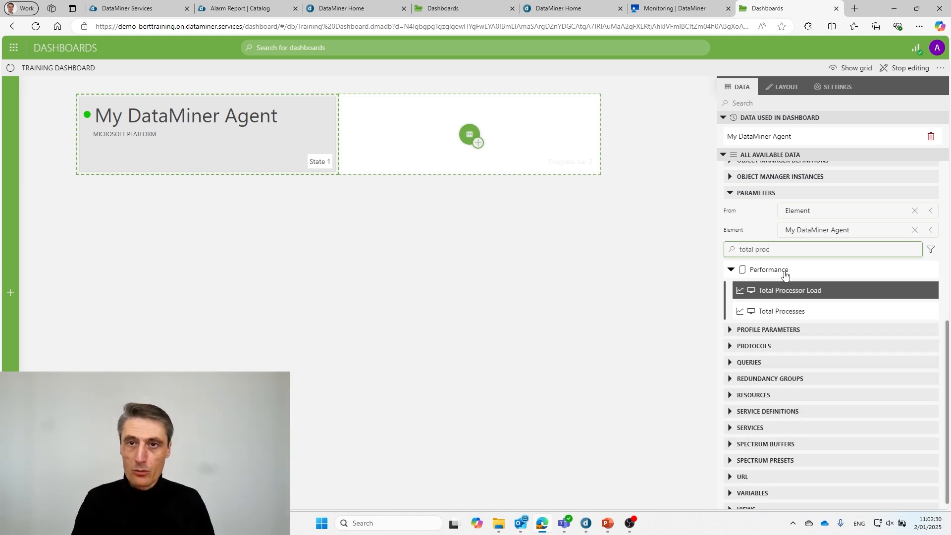
Step: Drop Total Processor Load onto Progress bar 2, then briefly view the presentation slides
{"action": "scroll", "coordinate": [785, 276], "scroll_direction": "up", "scroll_amount": 1}
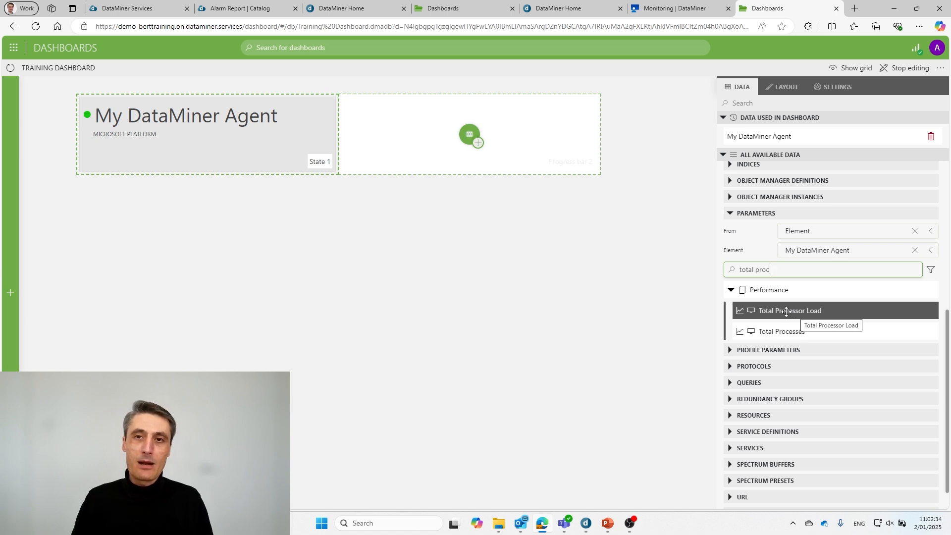
{"action": "left_click_drag", "start_coordinate": [787, 312], "coordinate": [468, 131]}
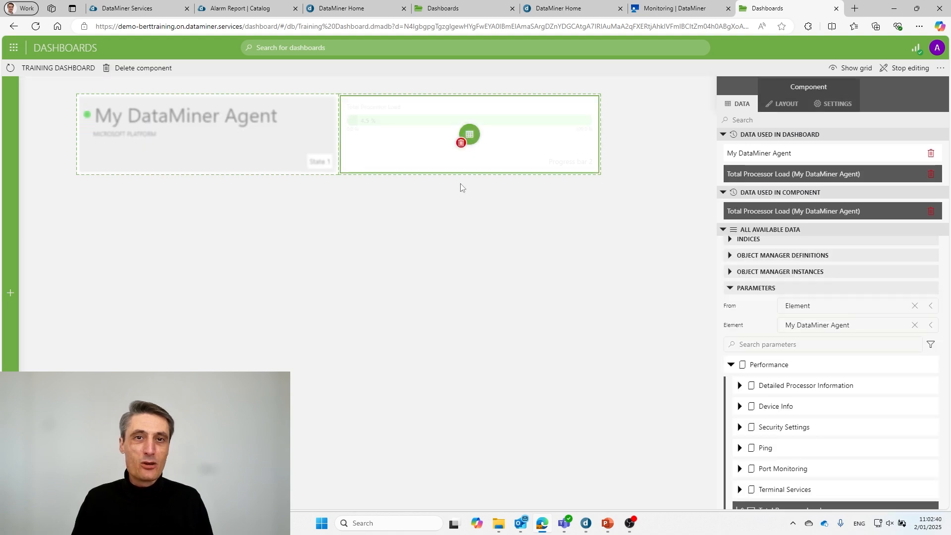
{"action": "left_click", "coordinate": [478, 238]}
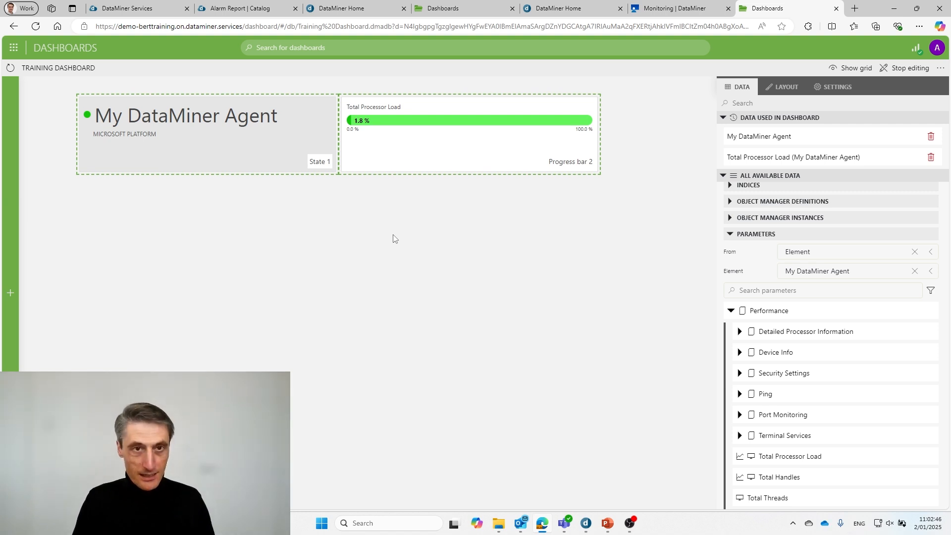
{"action": "key", "text": "alt+Tab"}
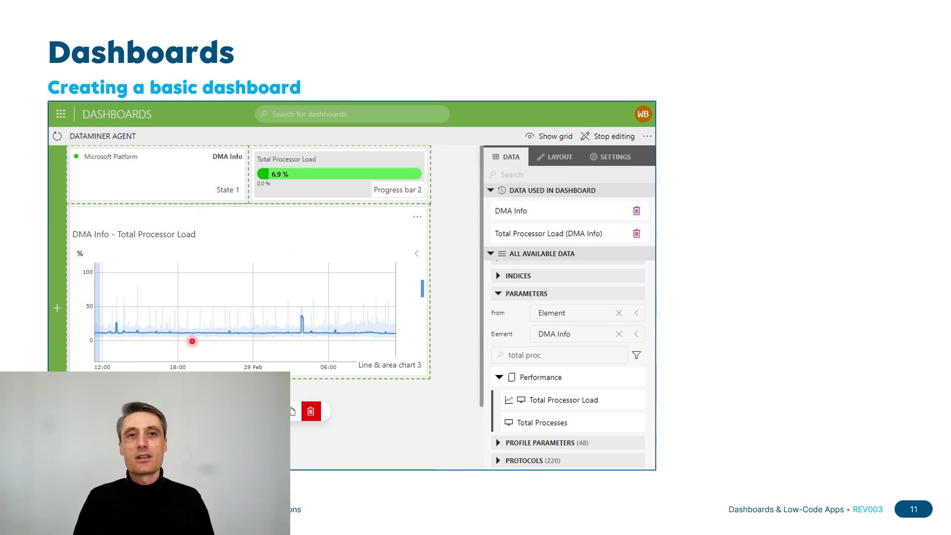
{"action": "key", "text": "alt+Tab"}
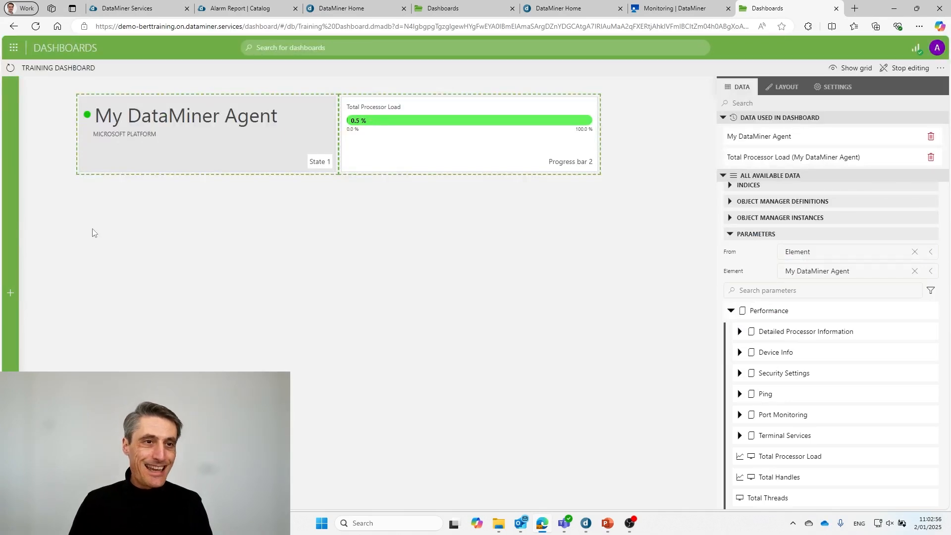
Step: Add a Line & area chart under State 1, sized to span beneath State 1 and Progress bar 2
{"action": "mouse_move", "coordinate": [15, 241]}
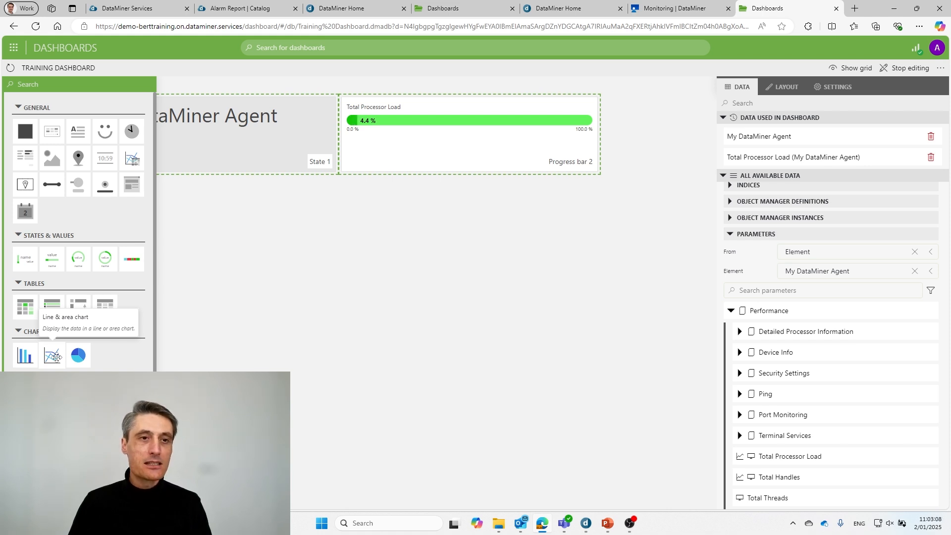
{"action": "left_click_drag", "start_coordinate": [54, 357], "coordinate": [303, 242]}
{"action": "left_click_drag", "start_coordinate": [319, 275], "coordinate": [120, 209]}
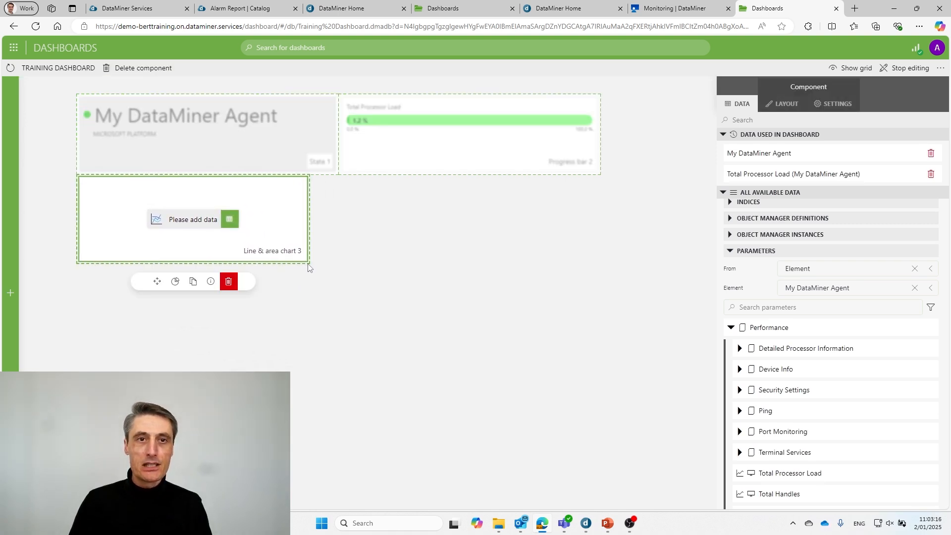
{"action": "left_click_drag", "start_coordinate": [307, 262], "coordinate": [626, 397]}
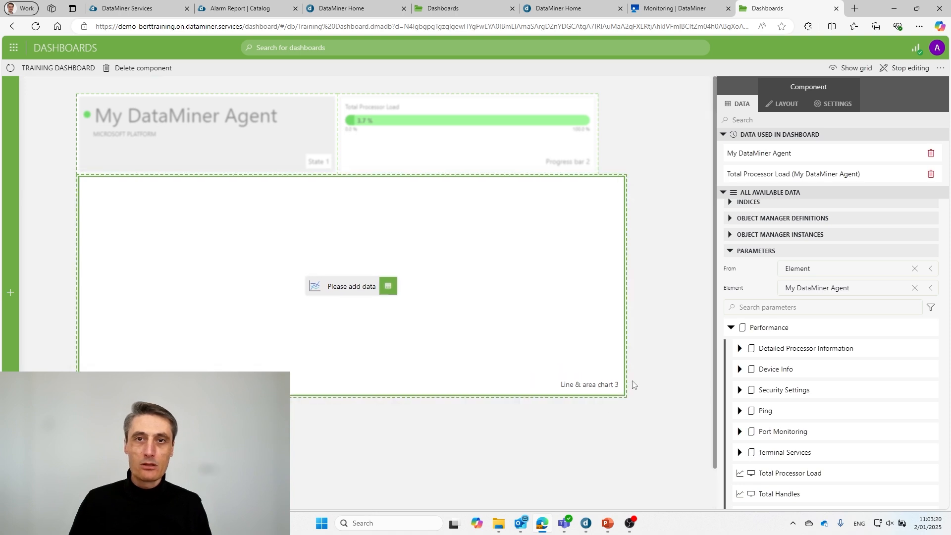
{"action": "left_click_drag", "start_coordinate": [623, 308], "coordinate": [598, 308]}
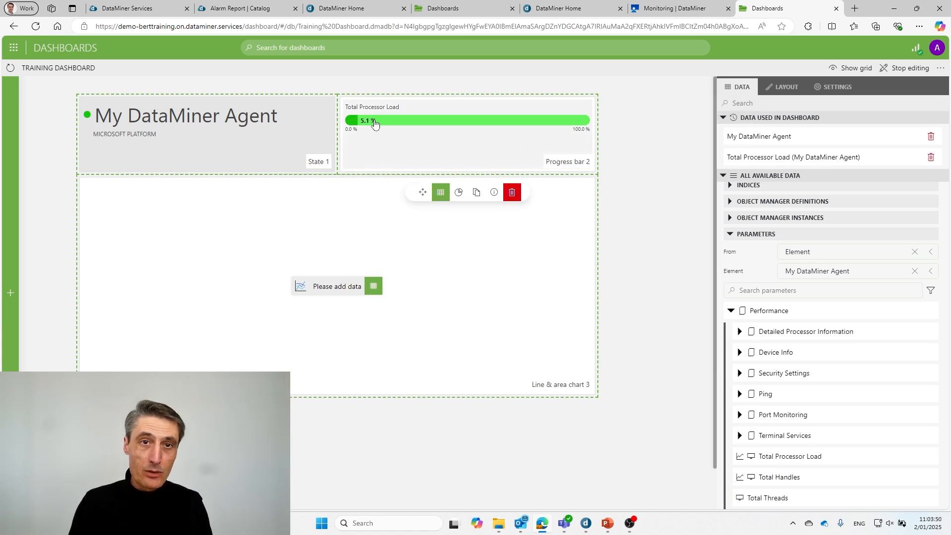
Step: Feed My DataMiner Agent's Total Processor Load into Line & area chart 3 and stop editing
{"action": "left_click", "coordinate": [453, 153]}
{"action": "left_click_drag", "start_coordinate": [781, 157], "coordinate": [330, 293]}
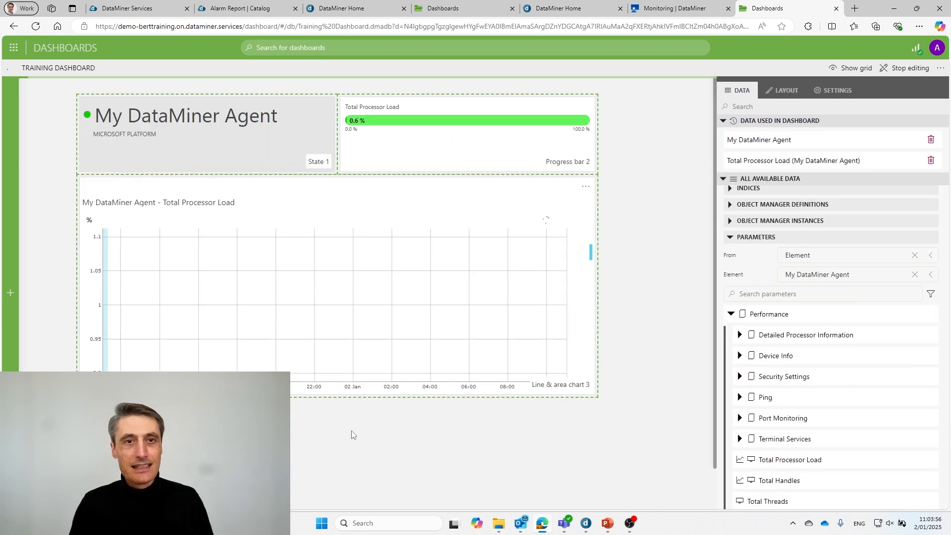
{"action": "mouse_move", "coordinate": [15, 362]}
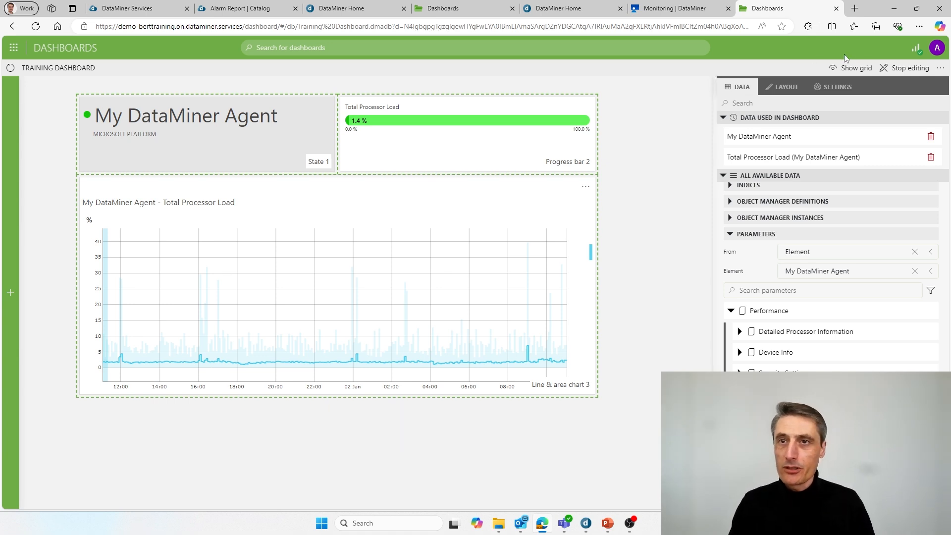
{"action": "left_click", "coordinate": [905, 73]}
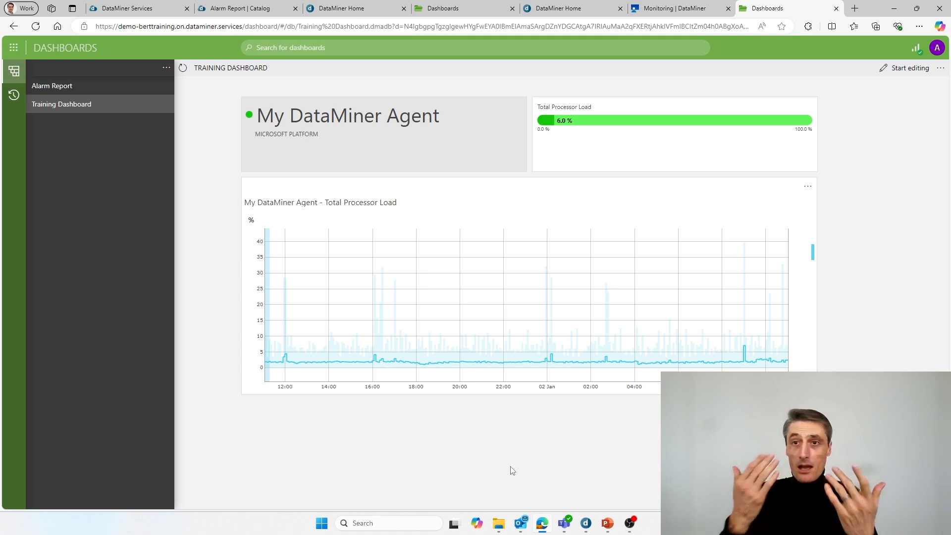
Step: Put the Training Dashboard back into edit mode
{"action": "left_click", "coordinate": [909, 69]}
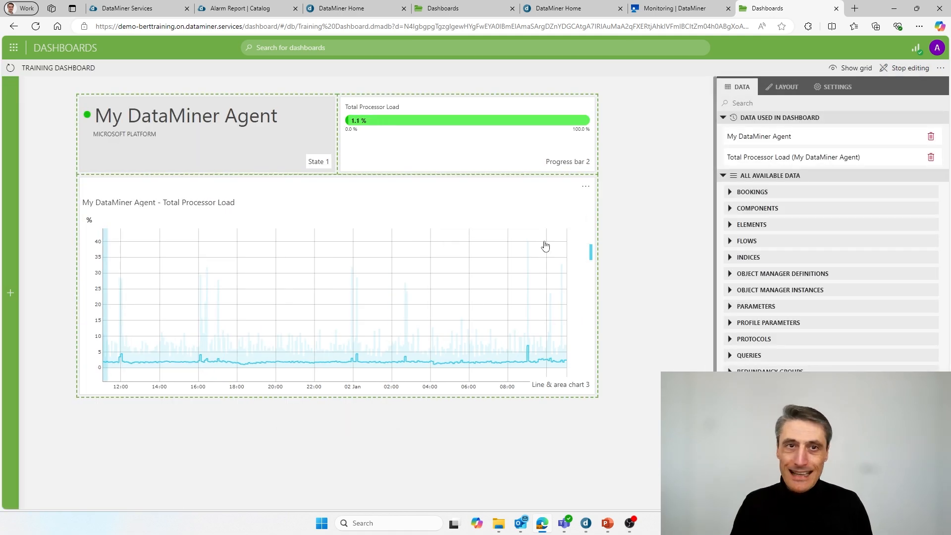
{"action": "left_click", "coordinate": [365, 205]}
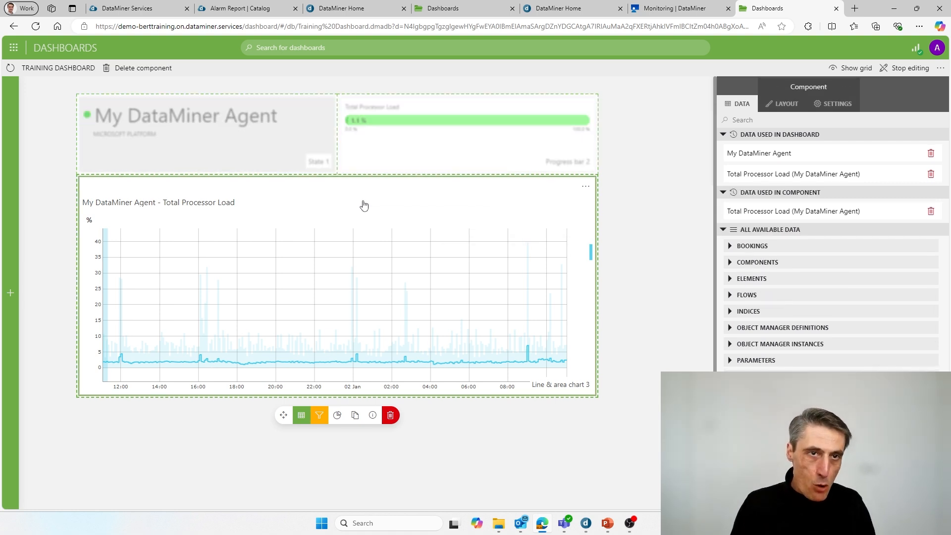
{"action": "left_click", "coordinate": [797, 109]}
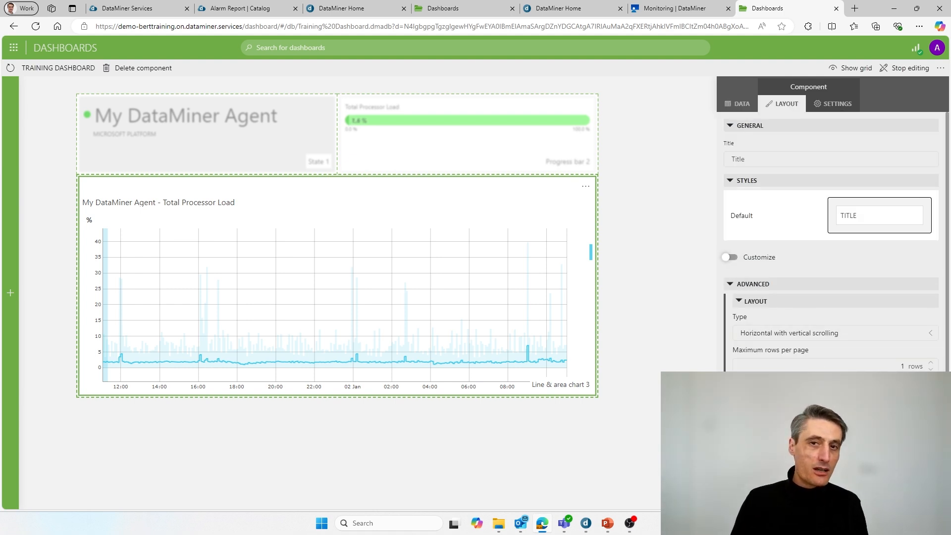
{"action": "scroll", "coordinate": [808, 144], "scroll_direction": "down", "scroll_amount": 1}
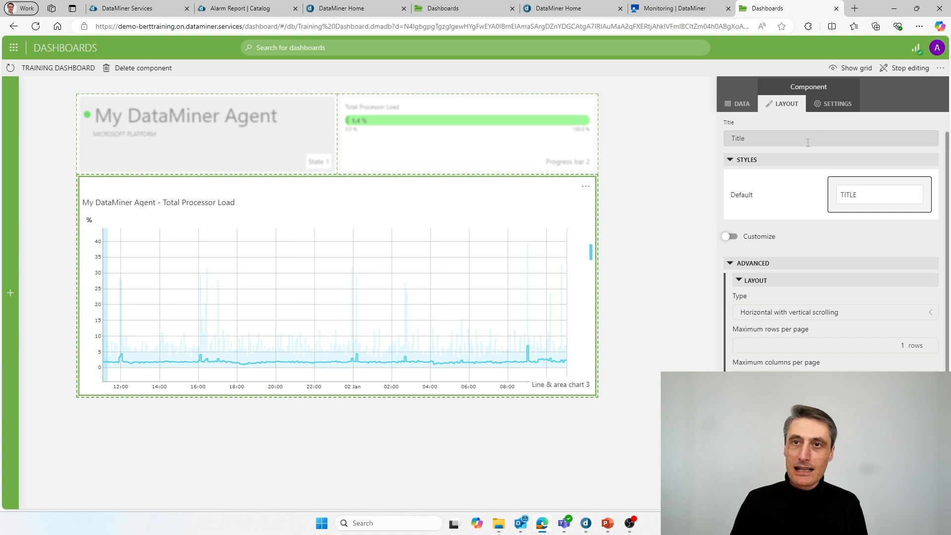
{"action": "left_click", "coordinate": [834, 104]}
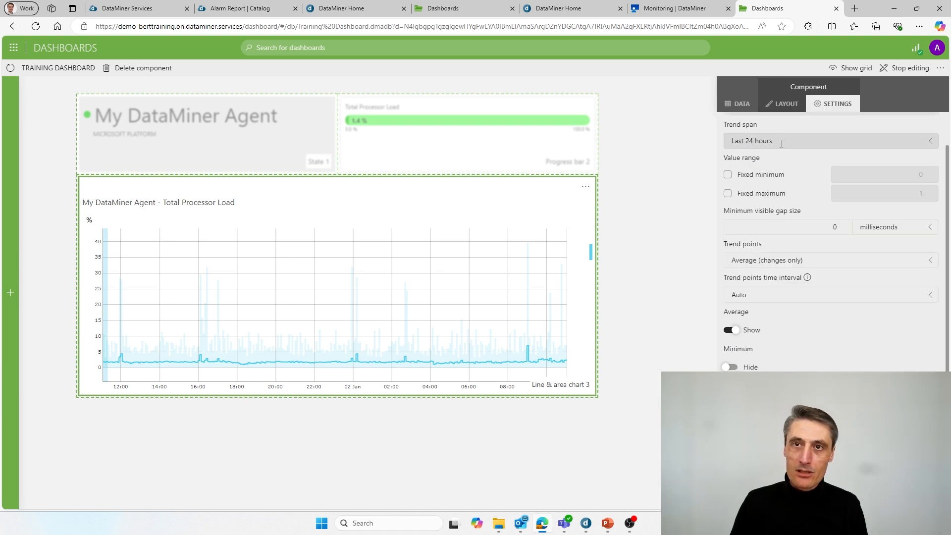
{"action": "left_click", "coordinate": [788, 141]}
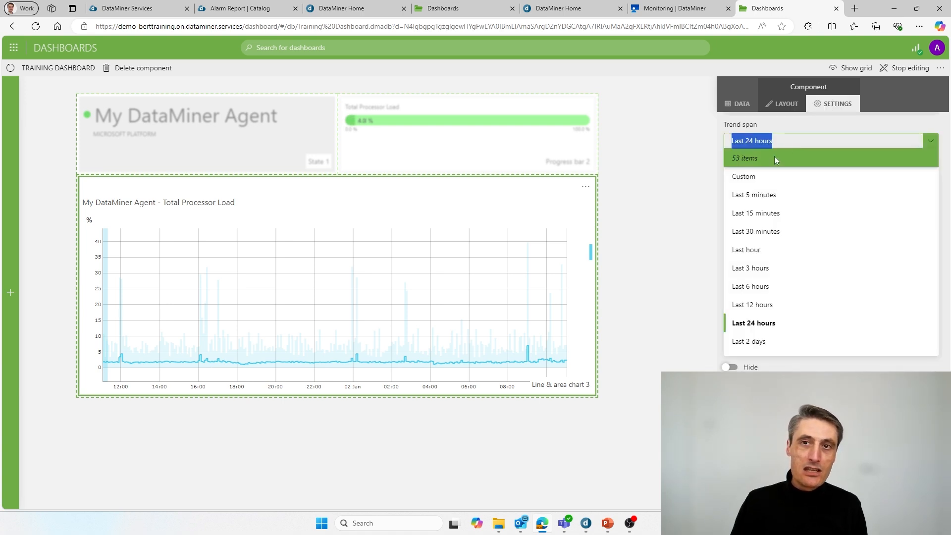
{"action": "left_click", "coordinate": [691, 276]}
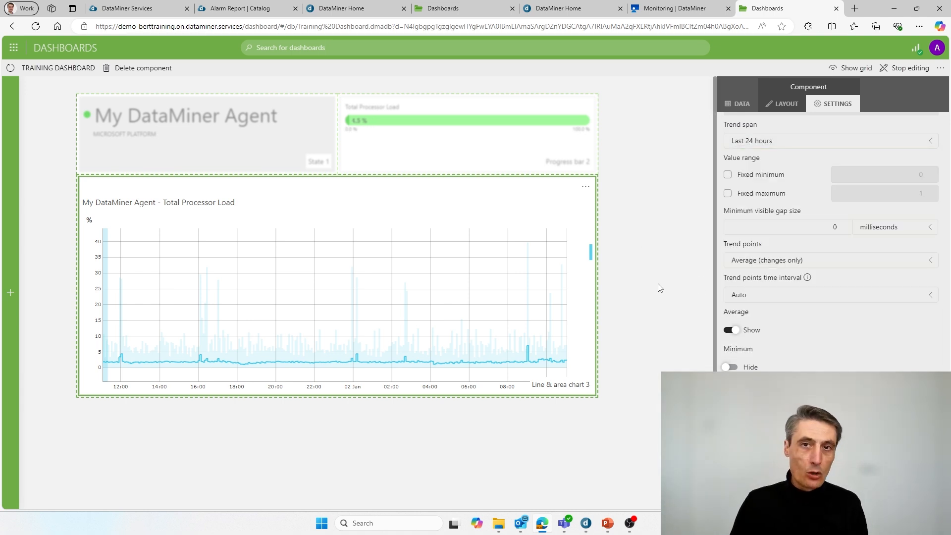
{"action": "left_click", "coordinate": [739, 104]}
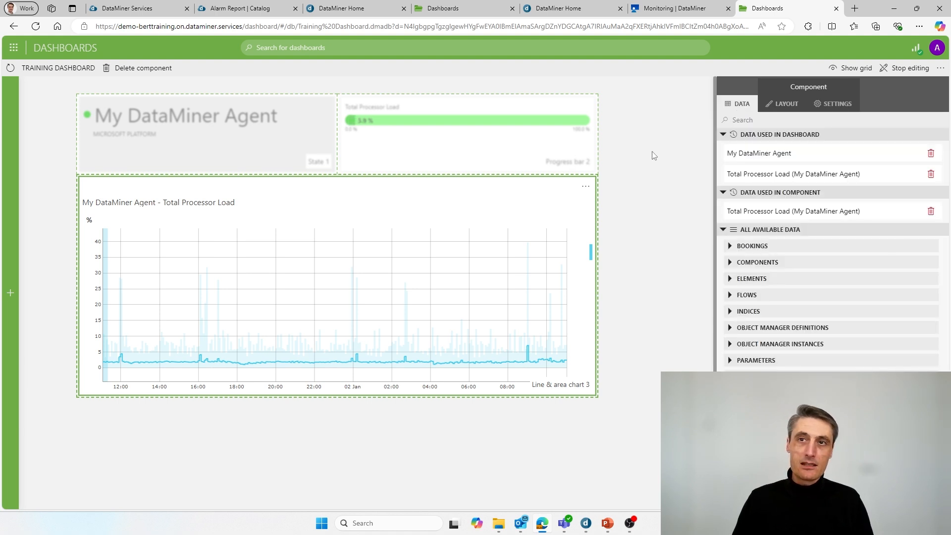
Step: Exit edit mode and advance the slideshow to the 'Dashboards – Cloud sharing' slide
{"action": "left_click", "coordinate": [911, 68]}
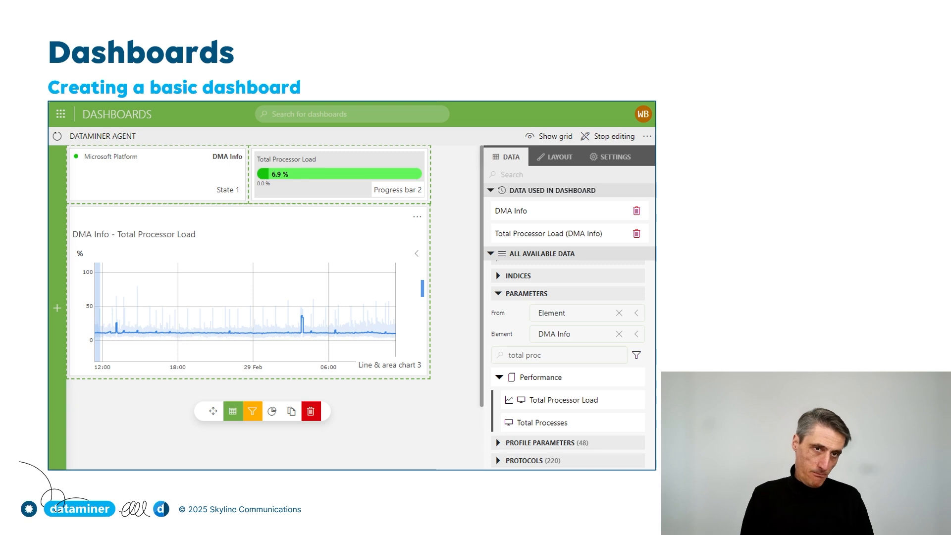
{"action": "key", "text": "Right"}
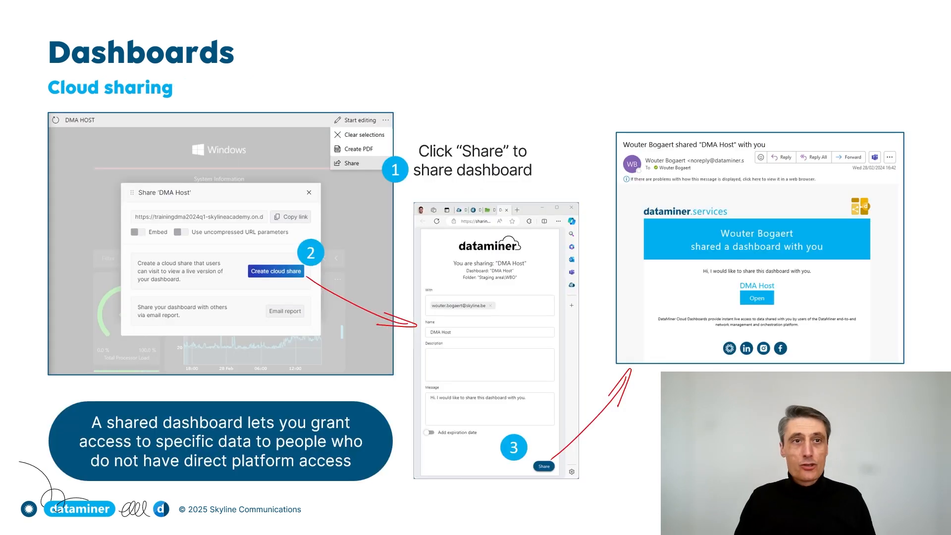
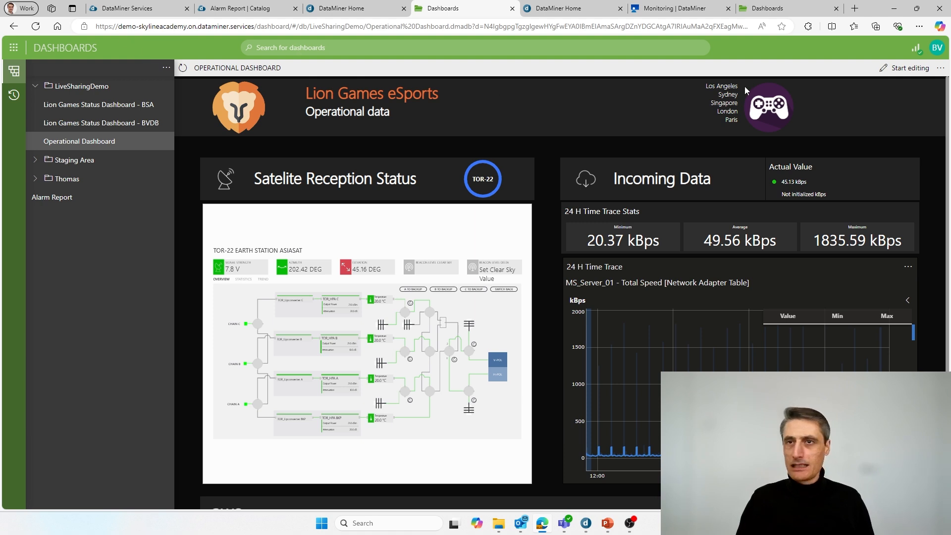
Step: Copy the Operational Dashboard's share link and start a live cloud share for it
{"action": "left_click", "coordinate": [941, 72]}
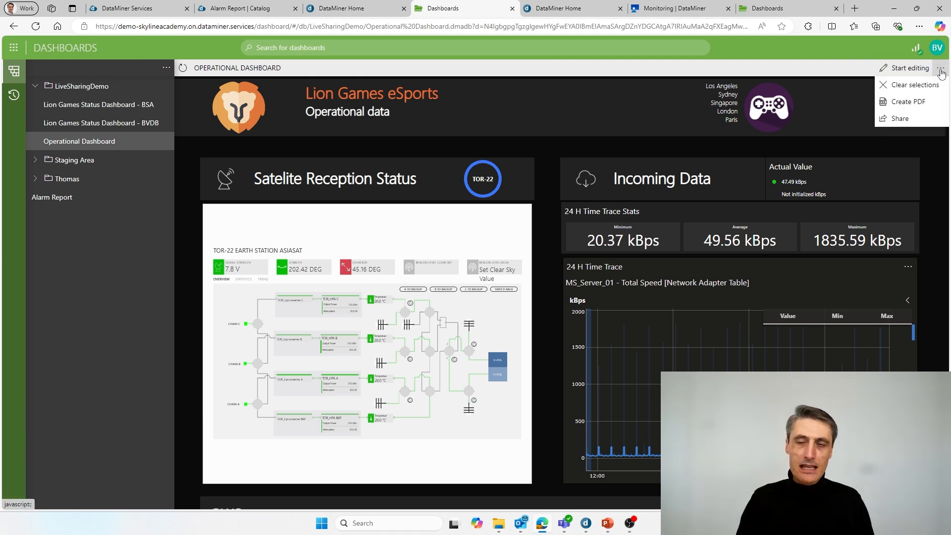
{"action": "left_click", "coordinate": [899, 119]}
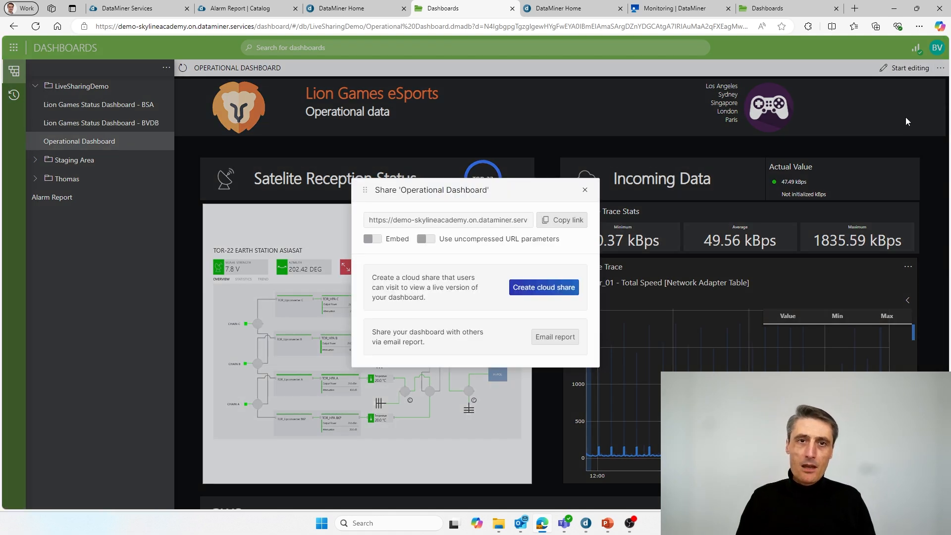
{"action": "left_click", "coordinate": [564, 225]}
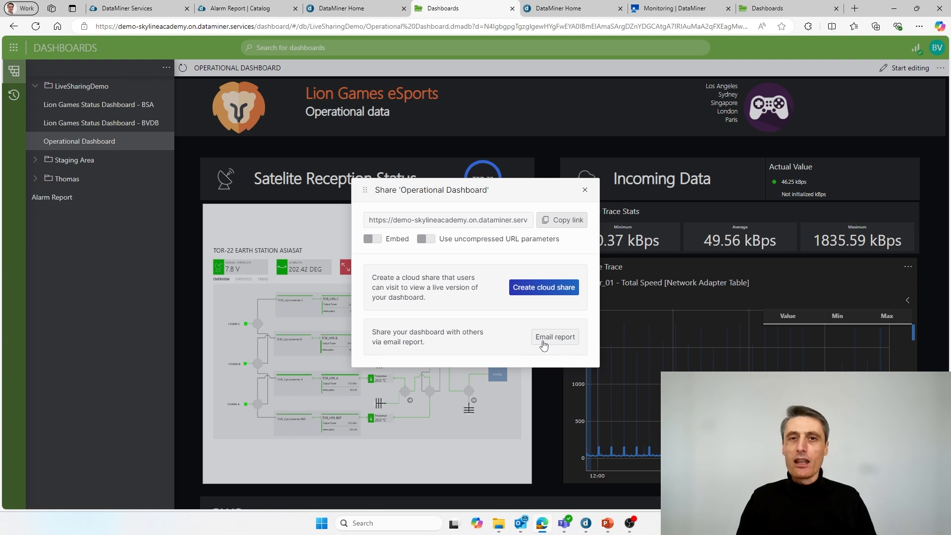
{"action": "left_click", "coordinate": [548, 292]}
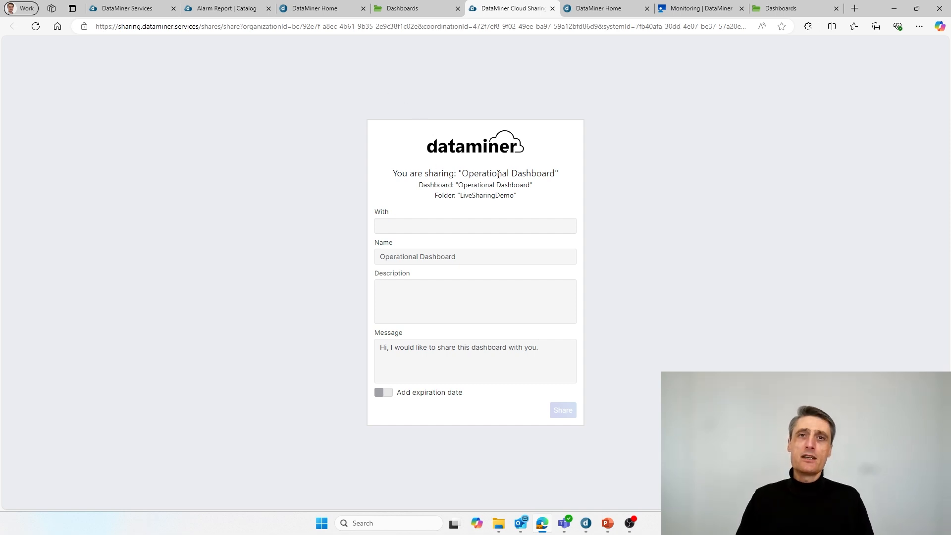
Step: Address the share to the recipient's e-mail with description 'More info on the live service.'
{"action": "left_click", "coordinate": [425, 226]}
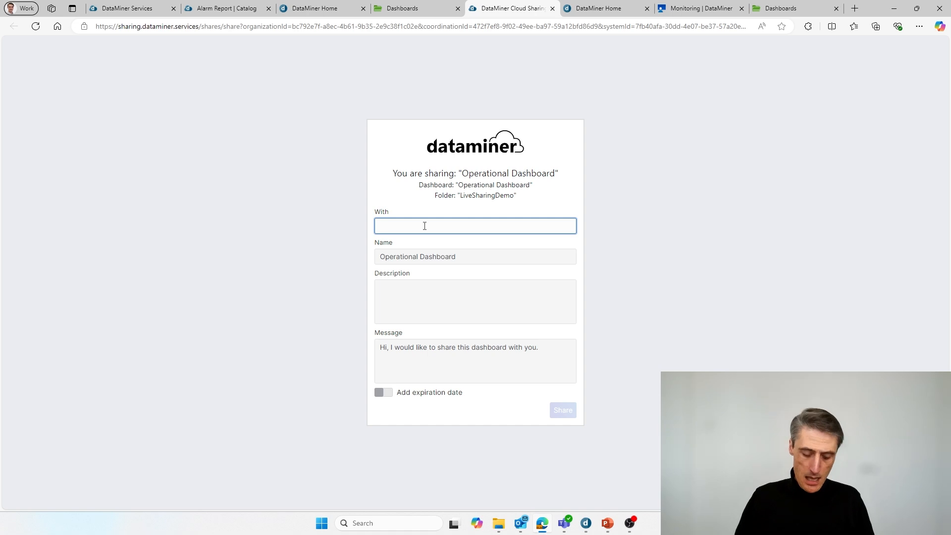
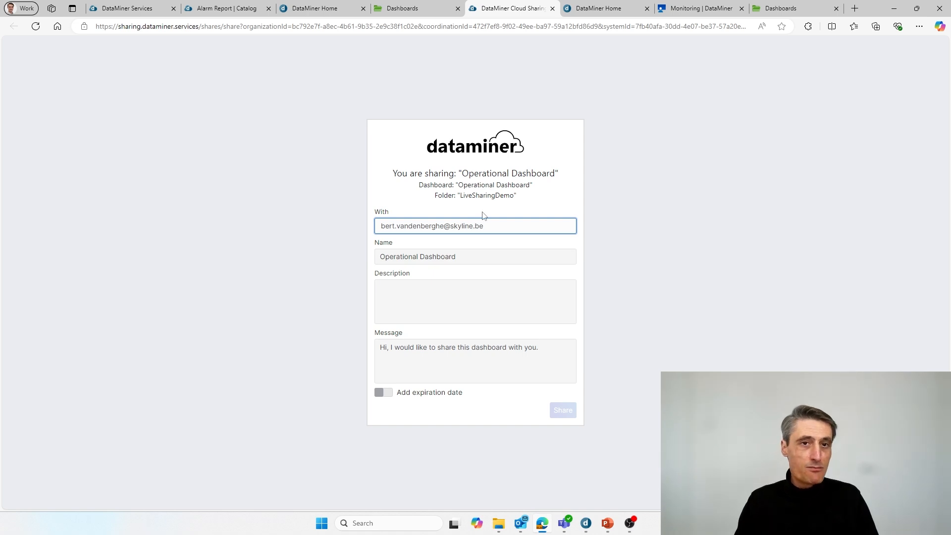
{"action": "left_click", "coordinate": [446, 292]}
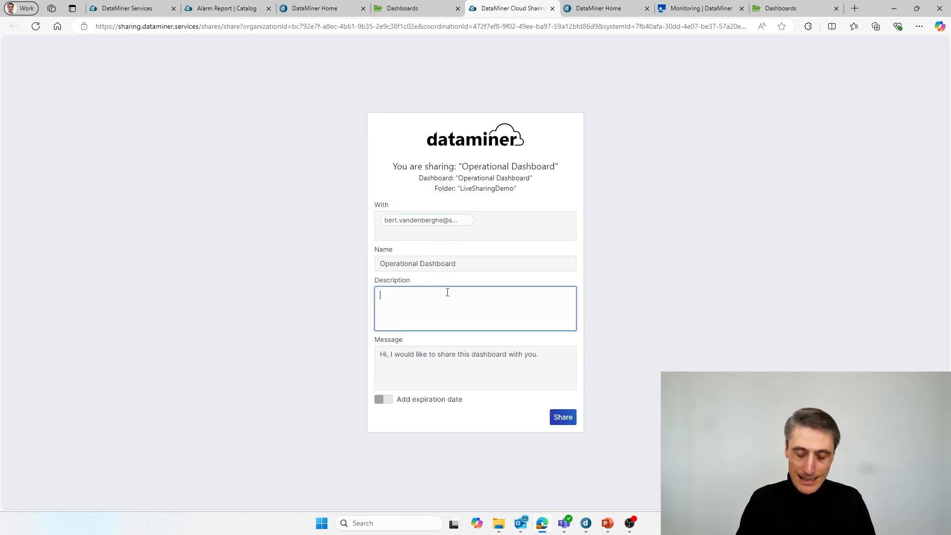
{"action": "type", "text": "More infor"}
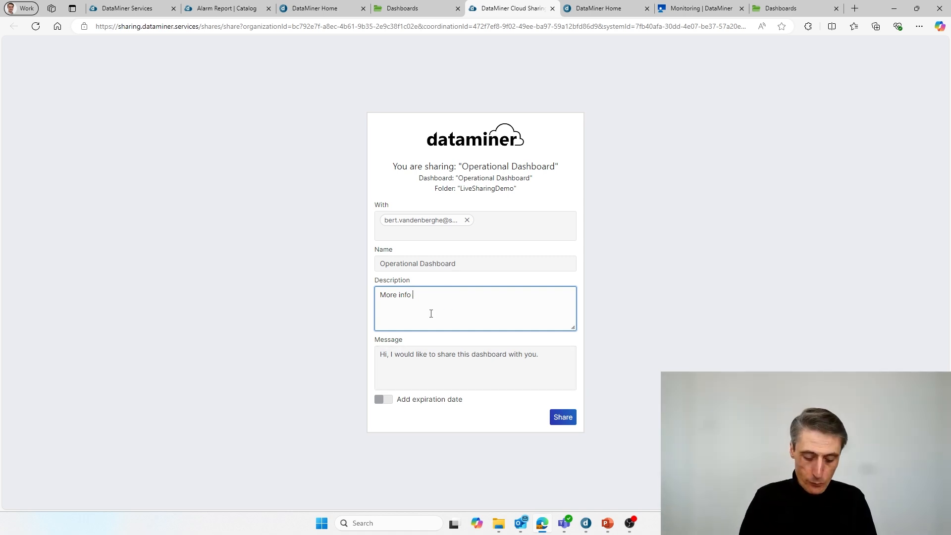
{"action": "type", "text": "on the live "}
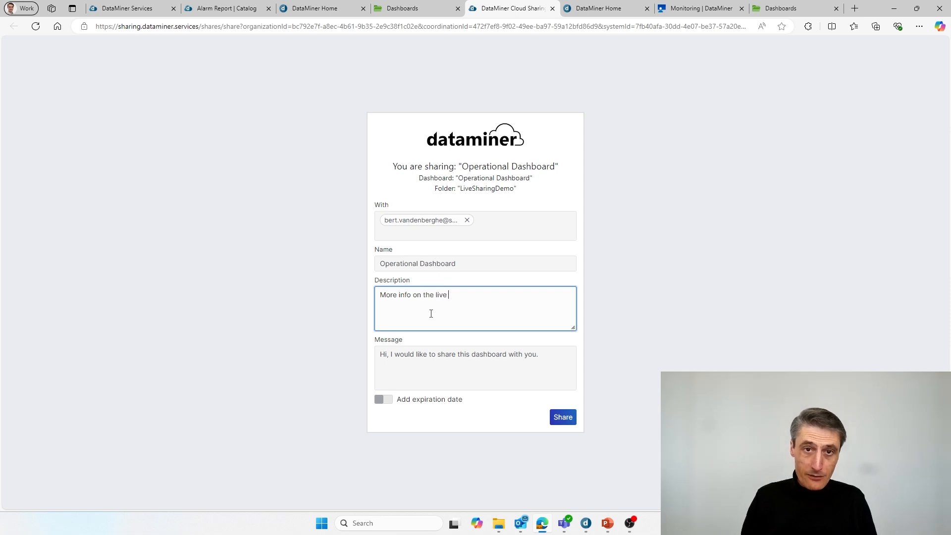
{"action": "type", "text": "serviced"}
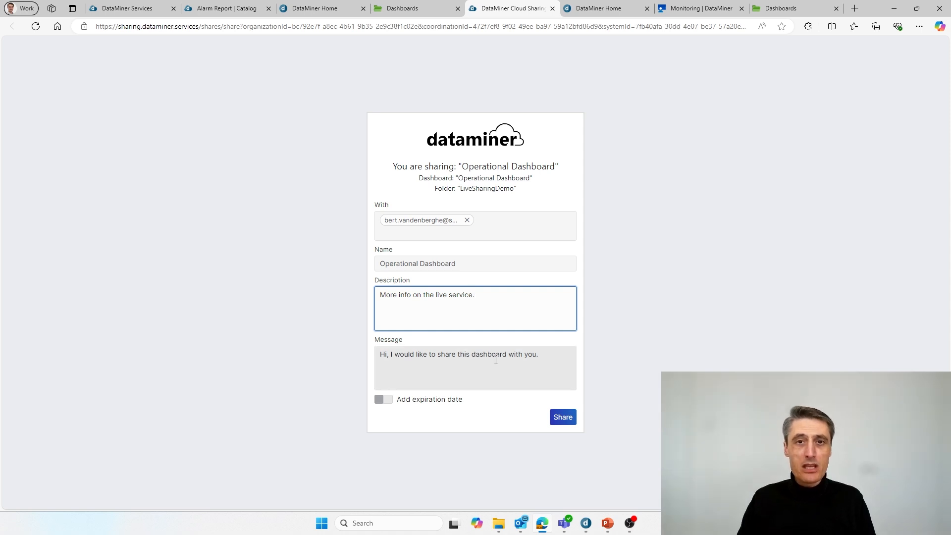
{"action": "left_click", "coordinate": [545, 353]}
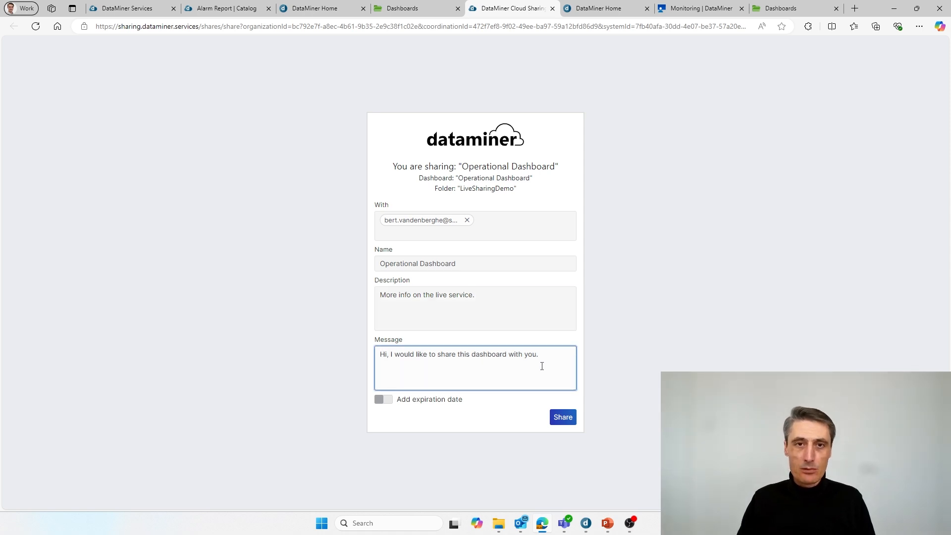
Step: Send the share with no expiration date and bring up its notification e-mail in Outlook
{"action": "left_click", "coordinate": [385, 400]}
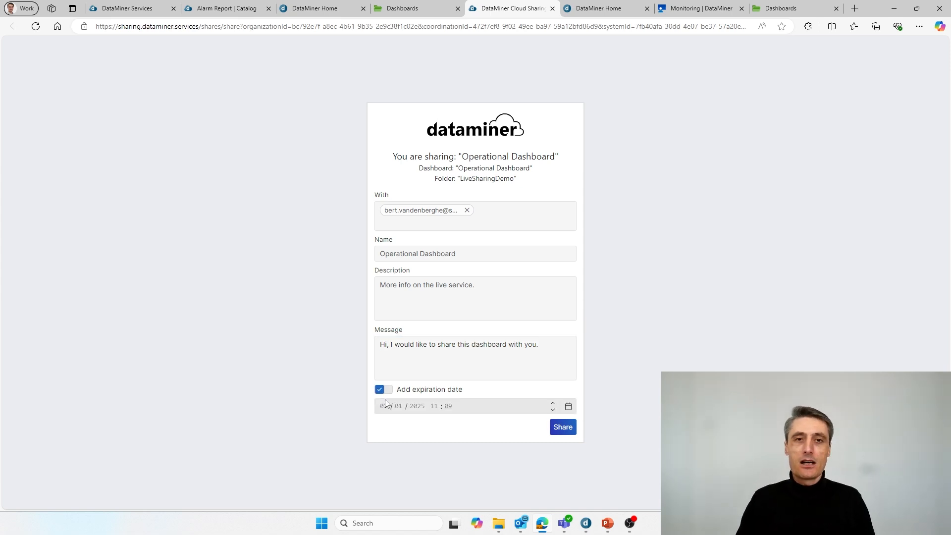
{"action": "left_click", "coordinate": [387, 398]}
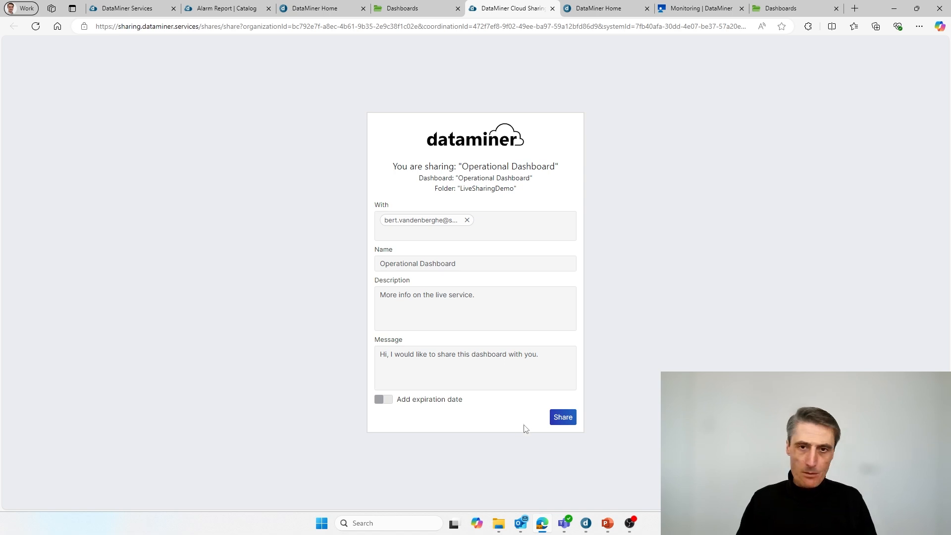
{"action": "left_click", "coordinate": [565, 419]}
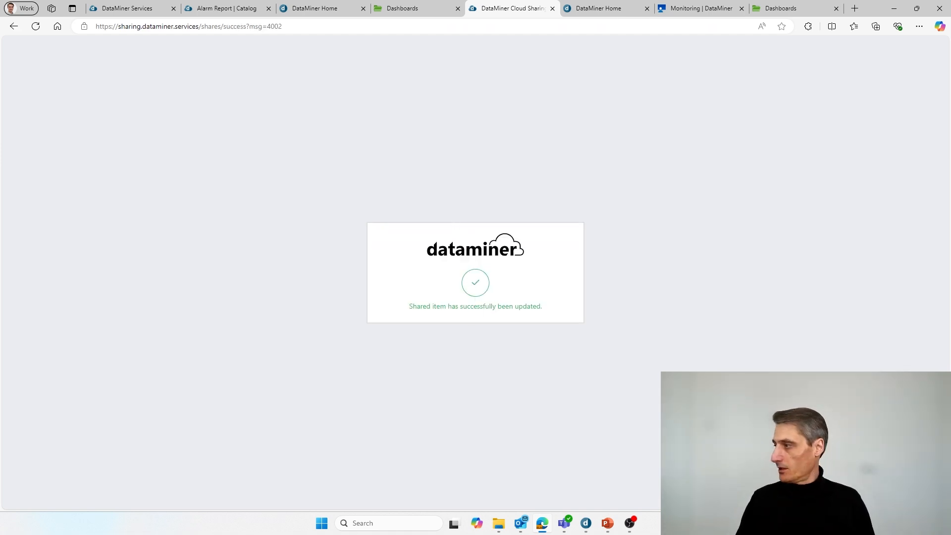
{"action": "key", "text": "alt+Tab"}
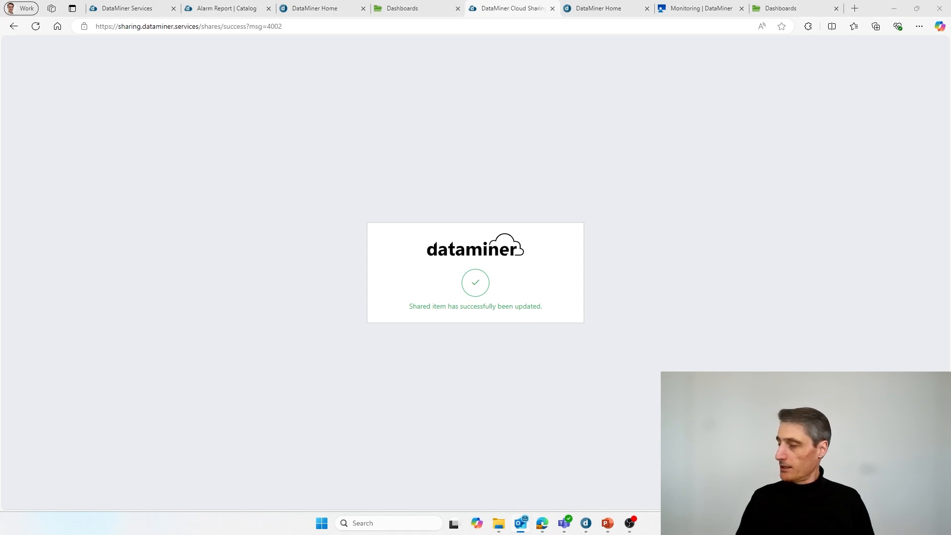
{"action": "left_click_drag", "start_coordinate": [950, 173], "coordinate": [484, 73]}
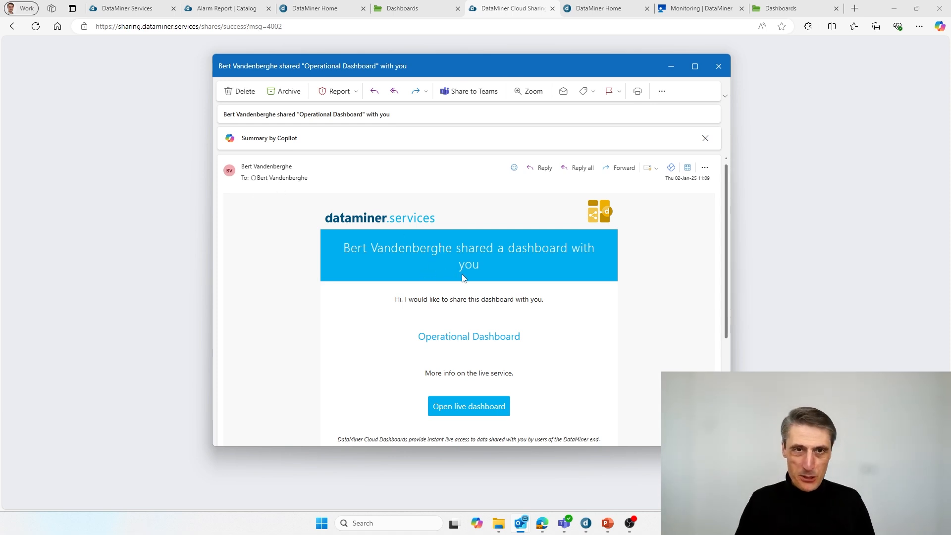
Step: Open the live Operational Dashboard from the 'Open live dashboard' button in the invitation e-mail
{"action": "scroll", "coordinate": [462, 277], "scroll_direction": "down", "scroll_amount": 1}
{"action": "scroll", "coordinate": [459, 276], "scroll_direction": "up", "scroll_amount": 1}
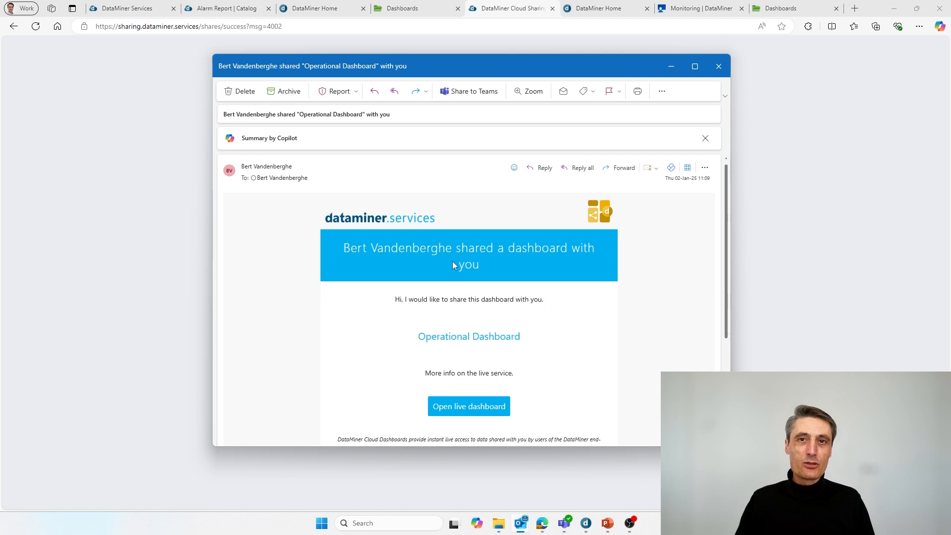
{"action": "scroll", "coordinate": [453, 266], "scroll_direction": "down", "scroll_amount": 1}
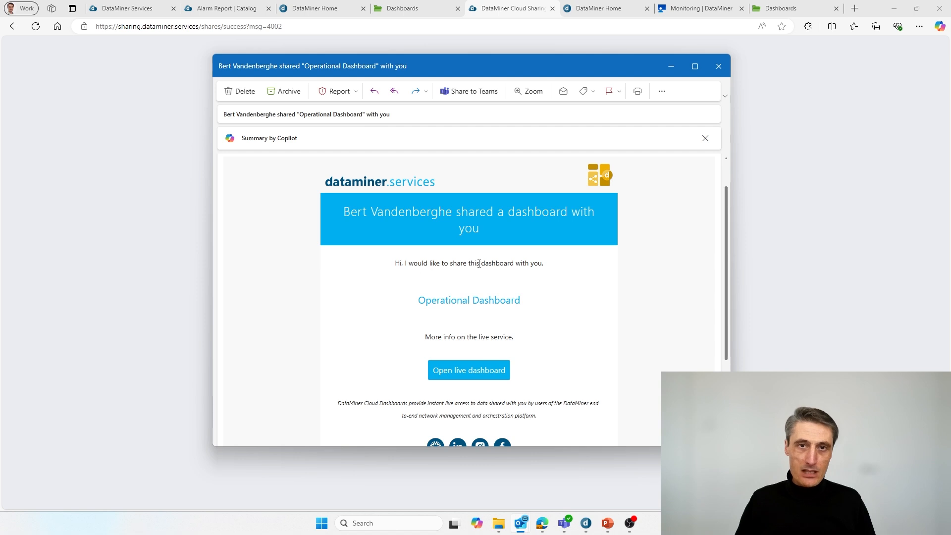
{"action": "left_click_drag", "start_coordinate": [429, 263], "coordinate": [548, 265]}
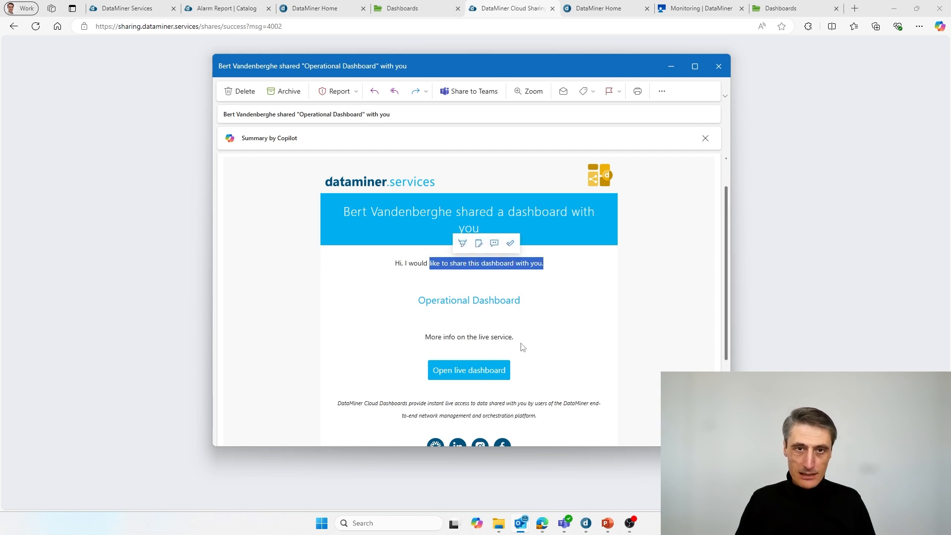
{"action": "scroll", "coordinate": [515, 342], "scroll_direction": "down", "scroll_amount": 1}
{"action": "left_click", "coordinate": [483, 323]}
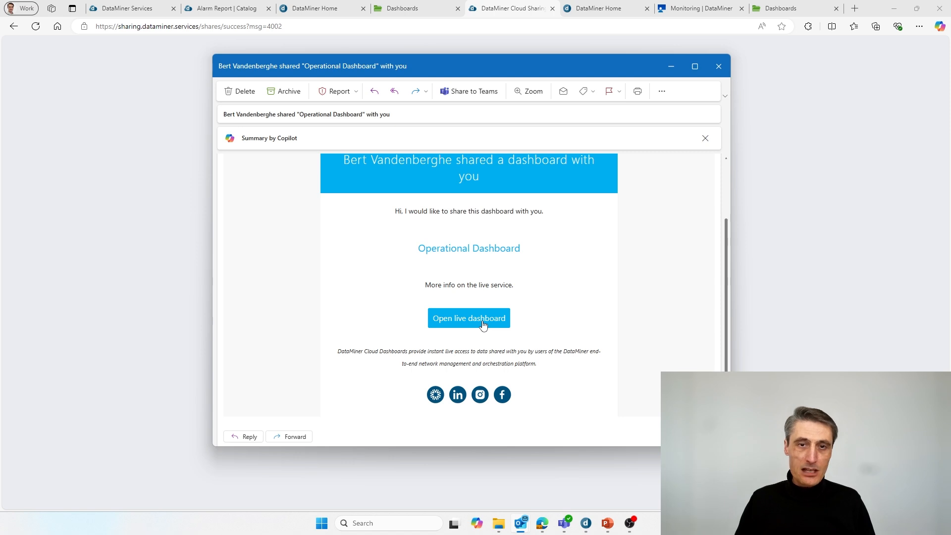
{"action": "left_click", "coordinate": [465, 319]}
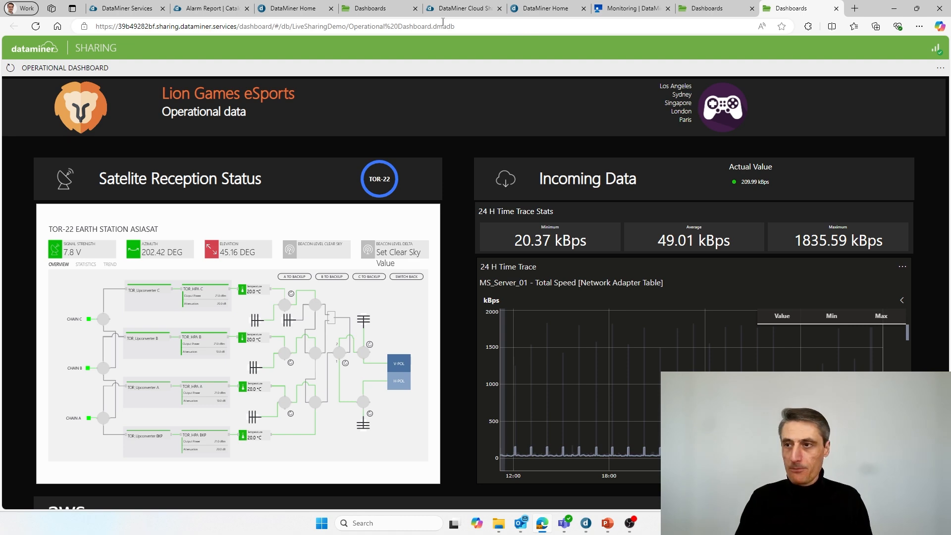
Step: Scroll through the live shared dashboard, then return to the DataMiner Services home page
{"action": "scroll", "coordinate": [555, 268], "scroll_direction": "down", "scroll_amount": 3}
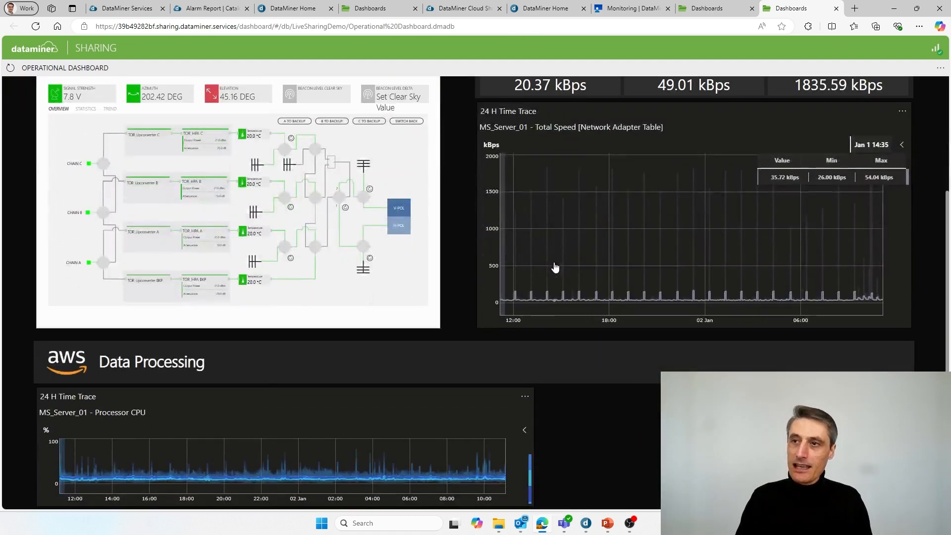
{"action": "scroll", "coordinate": [555, 267], "scroll_direction": "up", "scroll_amount": 3}
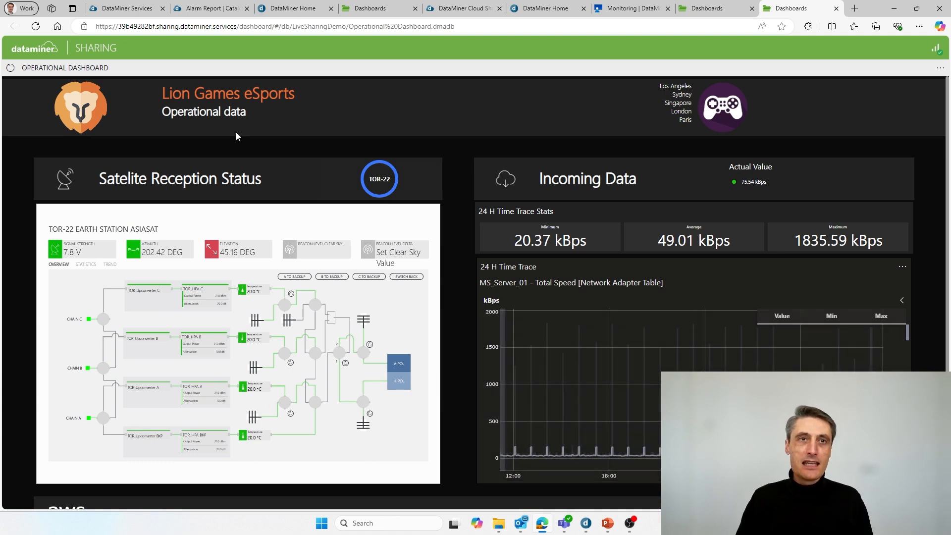
{"action": "left_click", "coordinate": [132, 14]}
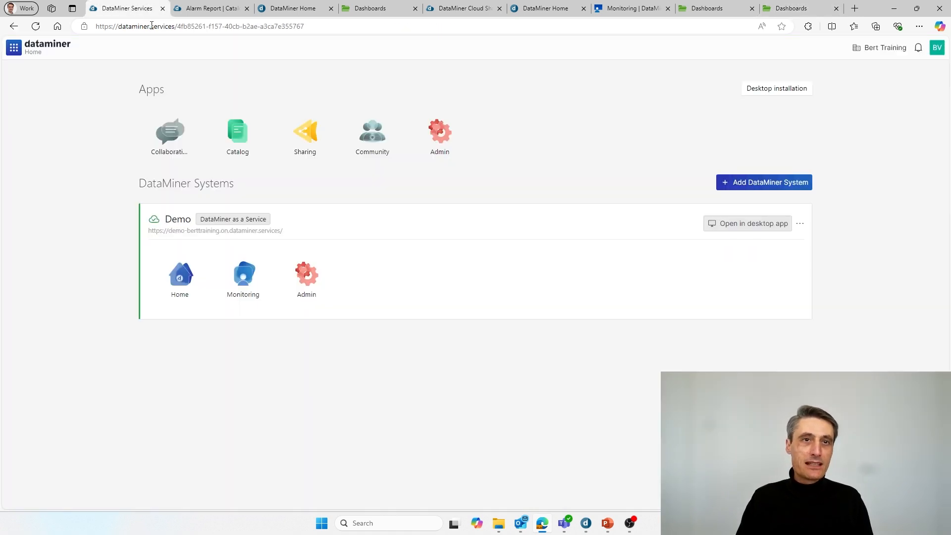
Step: Open the Sharing app, browse the dashboards shared with you, and glance at the live dashboard
{"action": "left_click", "coordinate": [300, 145]}
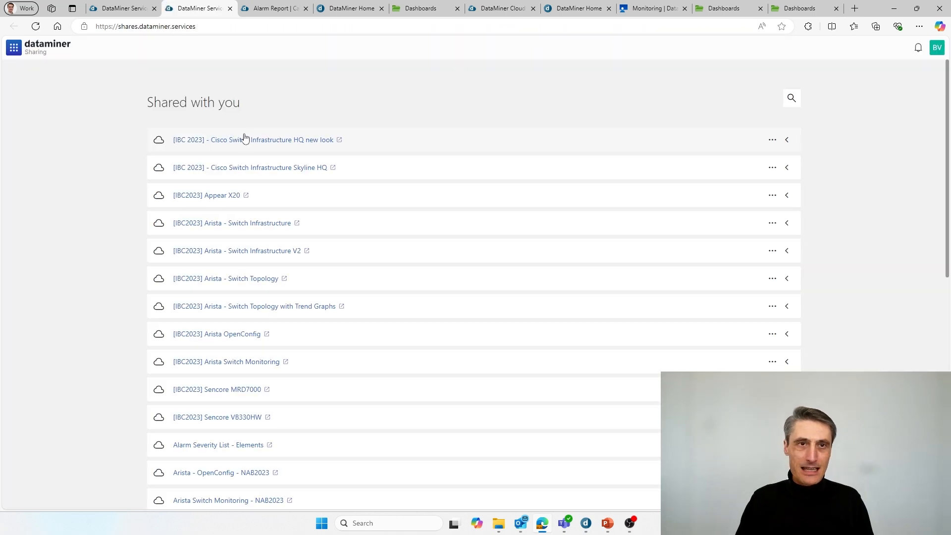
{"action": "scroll", "coordinate": [323, 228], "scroll_direction": "down", "scroll_amount": 10}
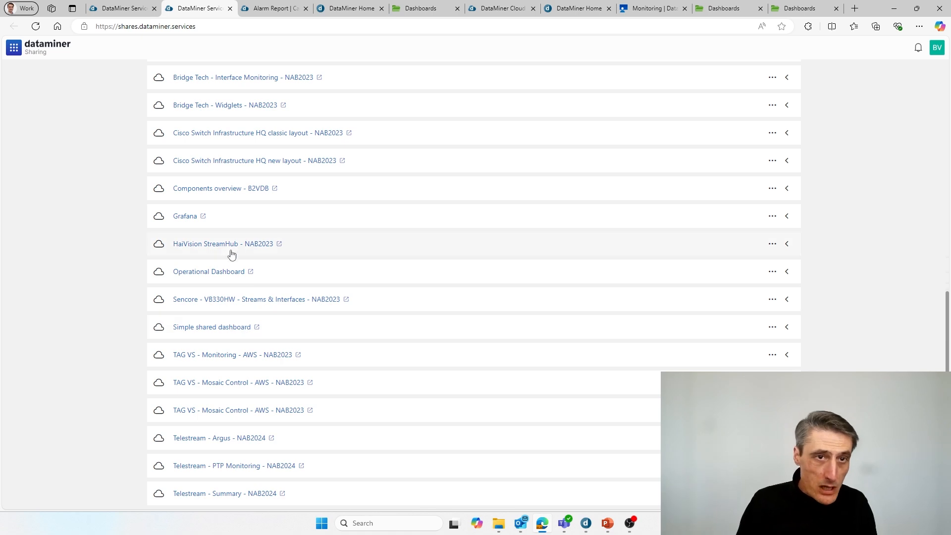
{"action": "scroll", "coordinate": [228, 227], "scroll_direction": "up", "scroll_amount": 3}
{"action": "scroll", "coordinate": [227, 223], "scroll_direction": "down", "scroll_amount": 3}
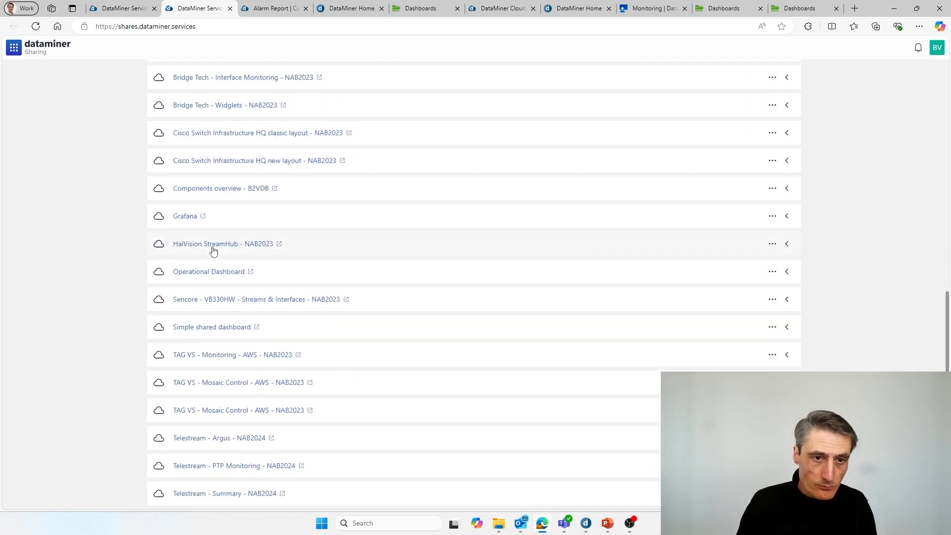
{"action": "scroll", "coordinate": [397, 258], "scroll_direction": "up", "scroll_amount": 2}
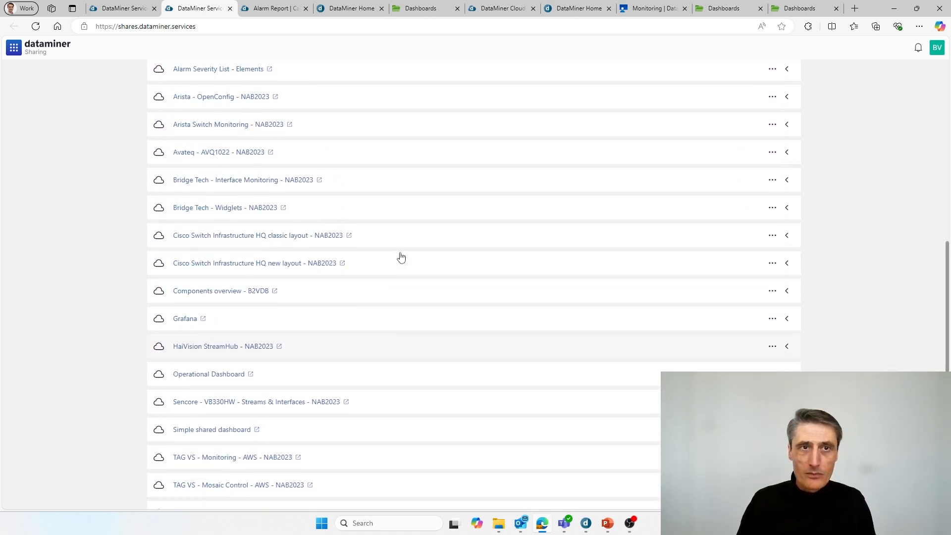
{"action": "scroll", "coordinate": [402, 256], "scroll_direction": "up", "scroll_amount": 6}
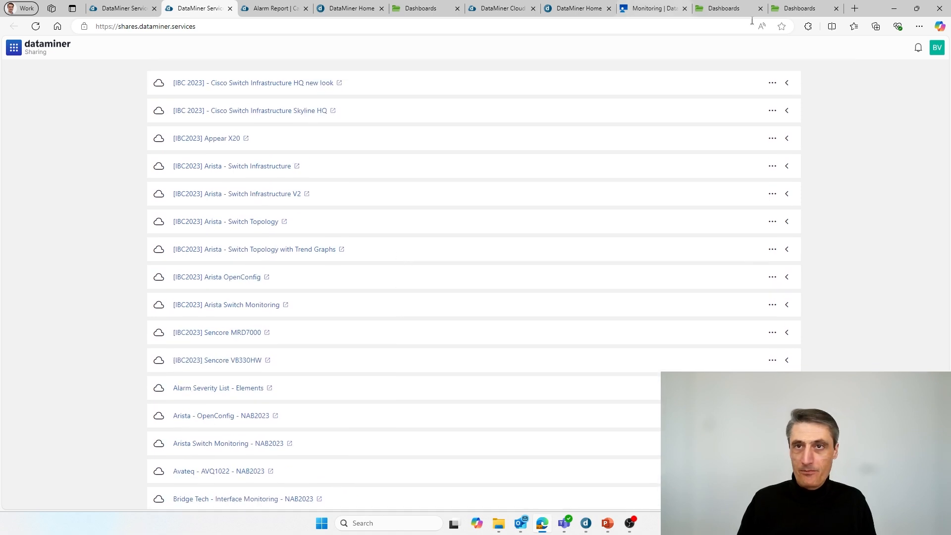
{"action": "left_click", "coordinate": [795, 10]}
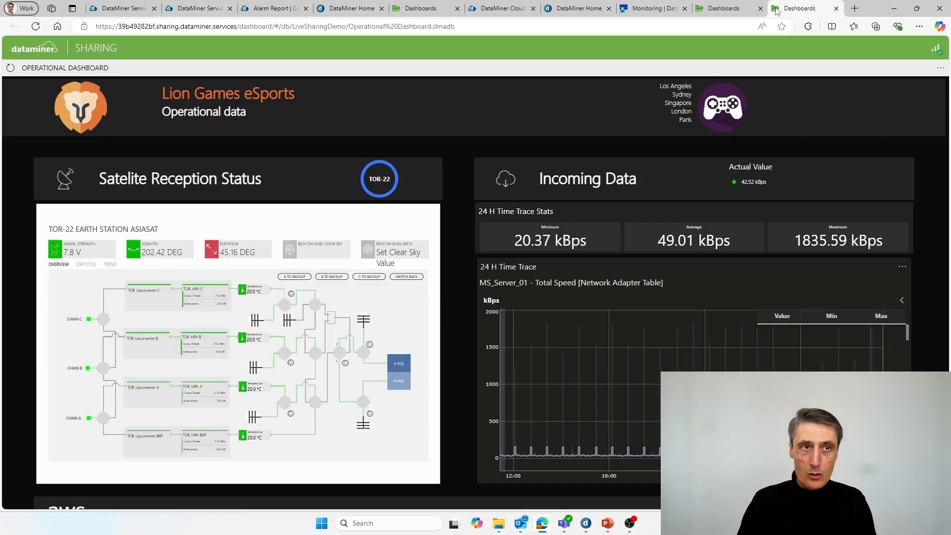
Step: Expand the Operational Dashboard share details, then return to the live shared dashboard
{"action": "left_click", "coordinate": [198, 10]}
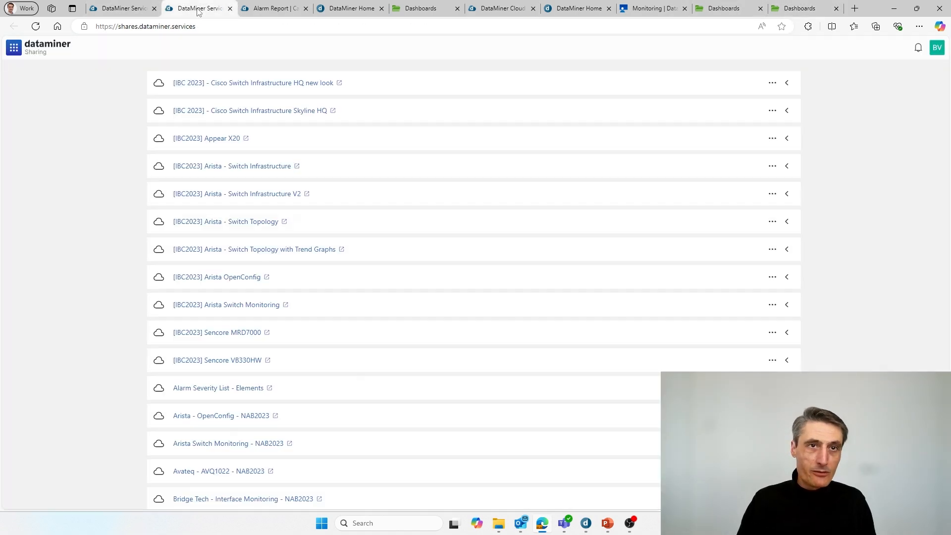
{"action": "scroll", "coordinate": [284, 221], "scroll_direction": "down", "scroll_amount": 5}
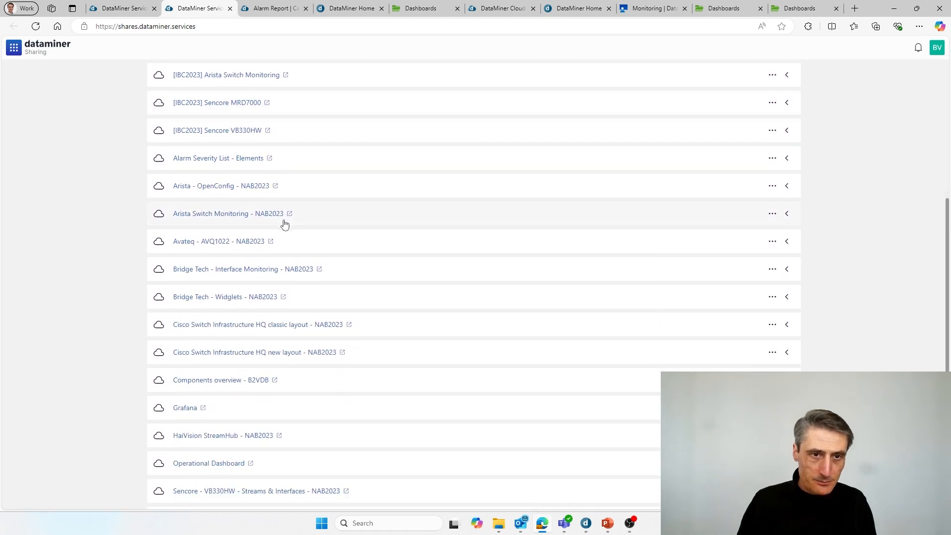
{"action": "scroll", "coordinate": [285, 225], "scroll_direction": "down", "scroll_amount": 3}
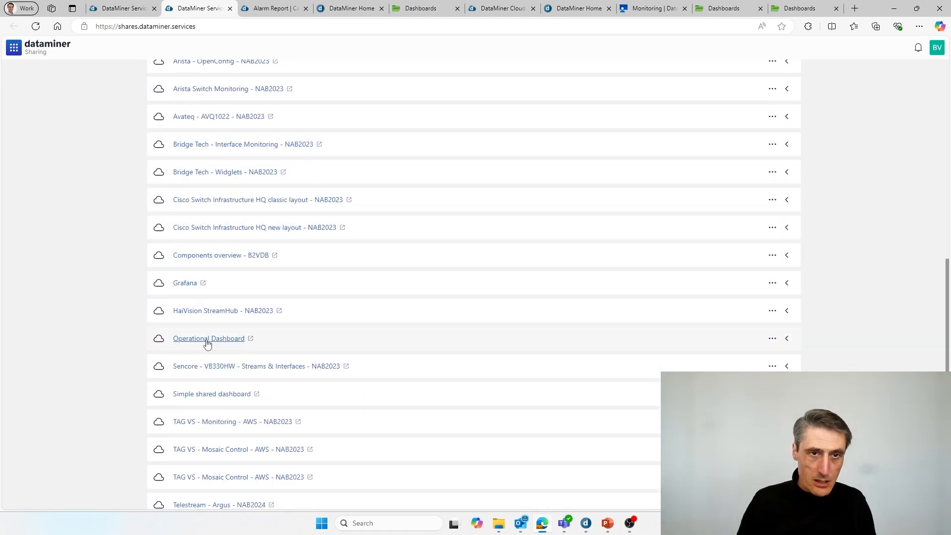
{"action": "left_click", "coordinate": [787, 340]}
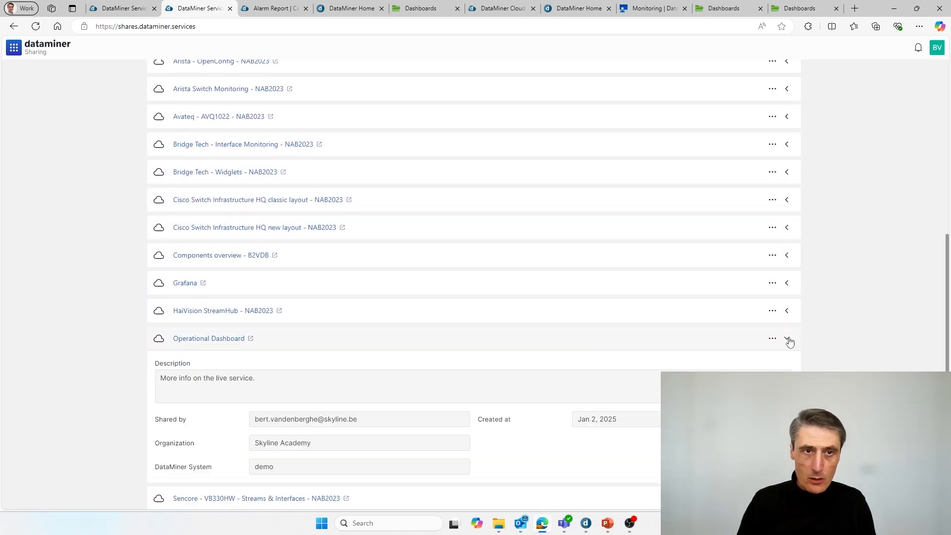
{"action": "scroll", "coordinate": [406, 378], "scroll_direction": "down", "scroll_amount": 3}
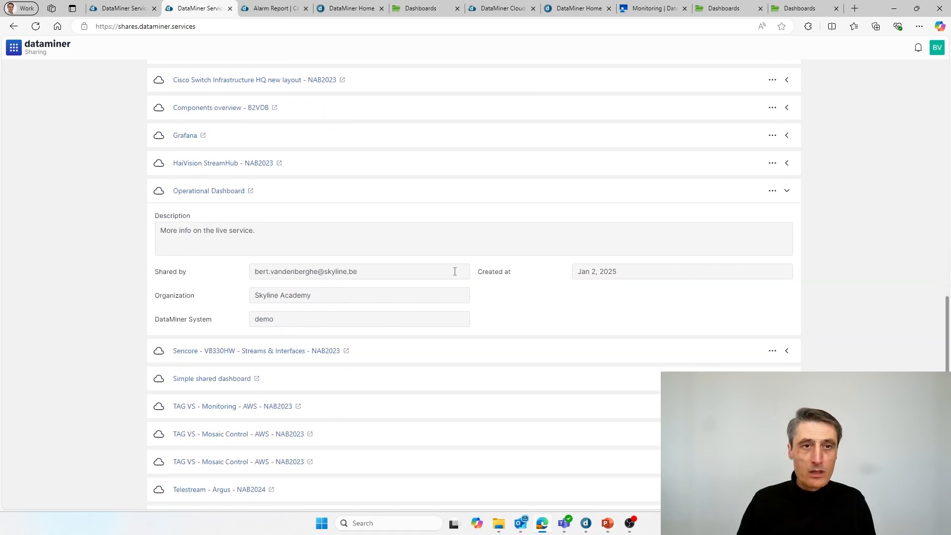
{"action": "left_click", "coordinate": [799, 6]}
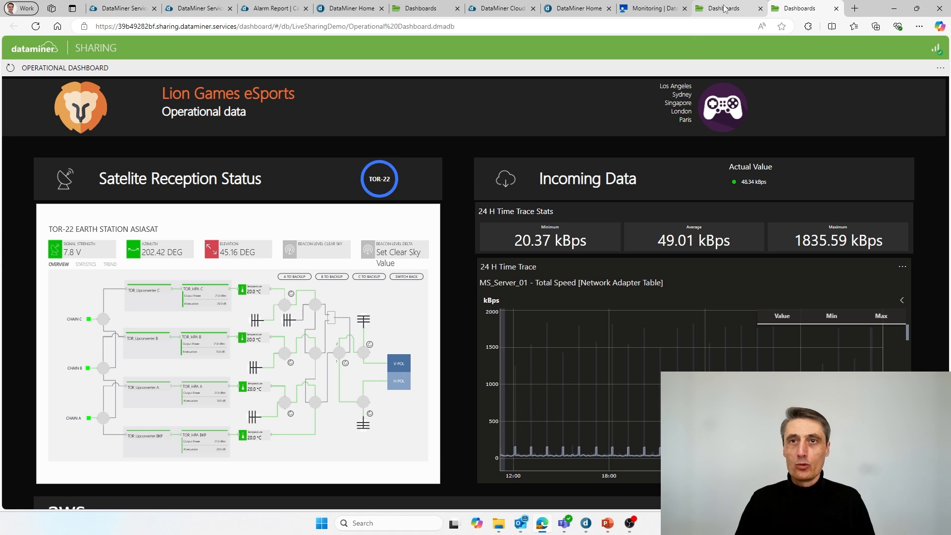
Step: View the original Operational Dashboard, then advance the slideshow to the Dashboards 'Examples' slide
{"action": "left_click", "coordinate": [421, 8]}
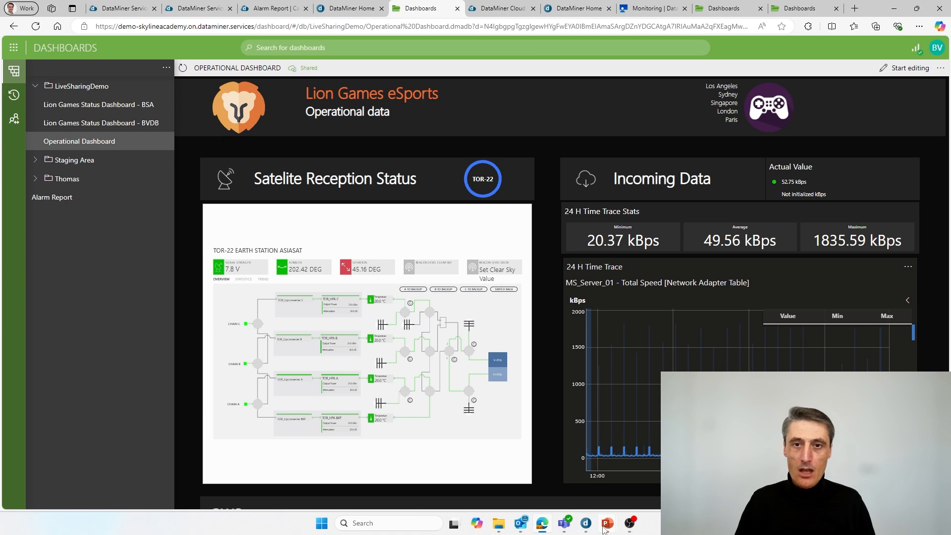
{"action": "left_click", "coordinate": [631, 477]}
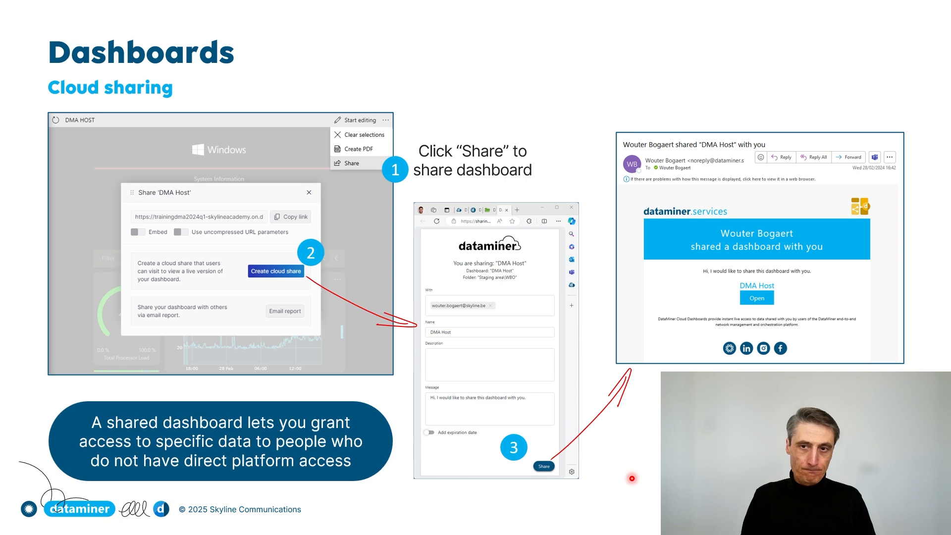
{"action": "key", "text": "Right"}
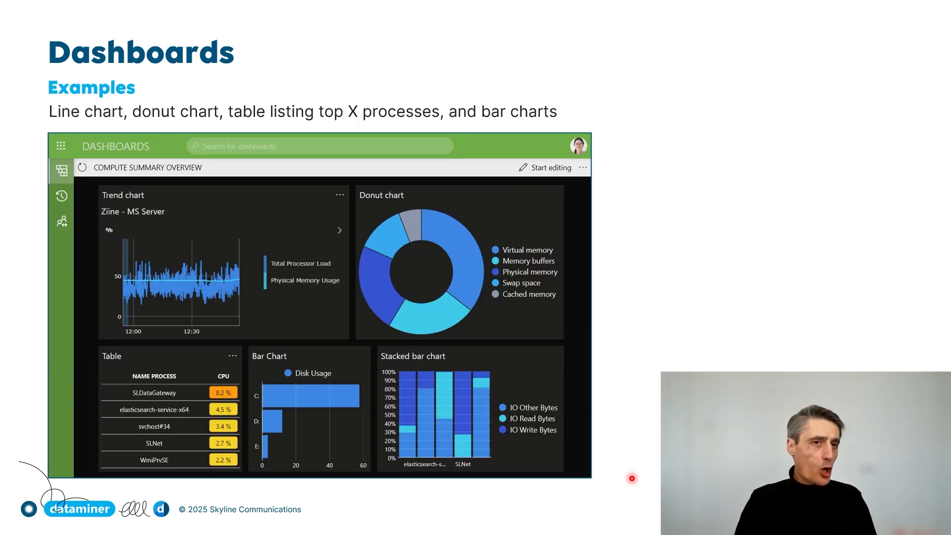
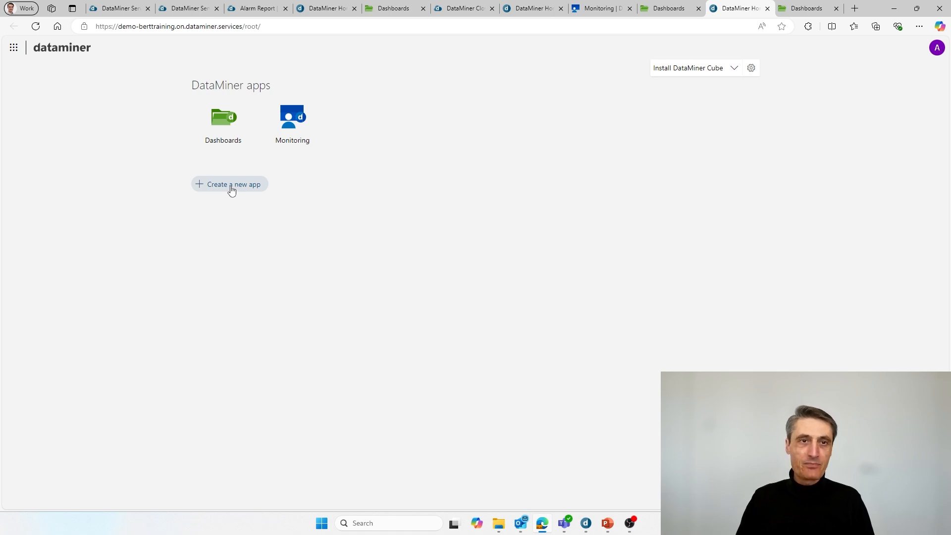
Step: Create a new draft app and start renaming it from 'New application' to 'Training Server App'
{"action": "left_click", "coordinate": [231, 185]}
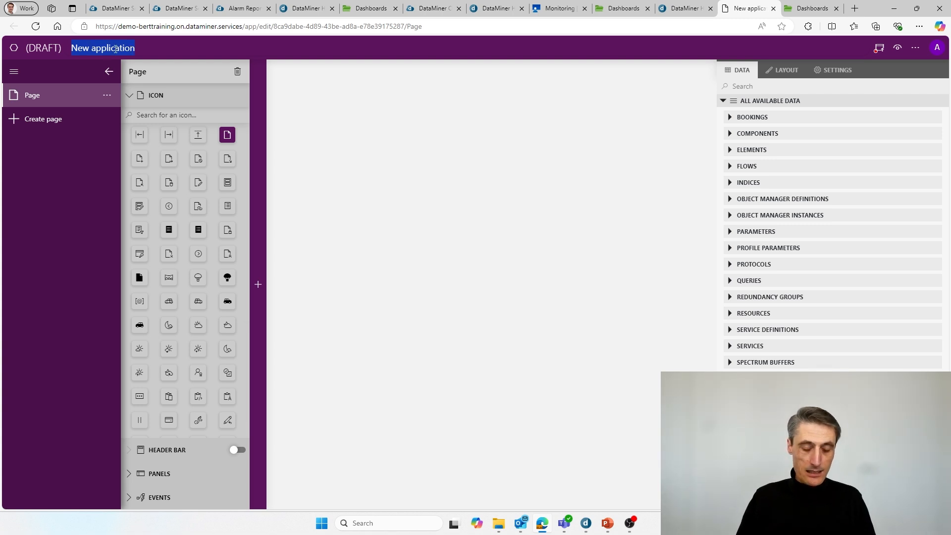
{"action": "type", "text": "TRa"}
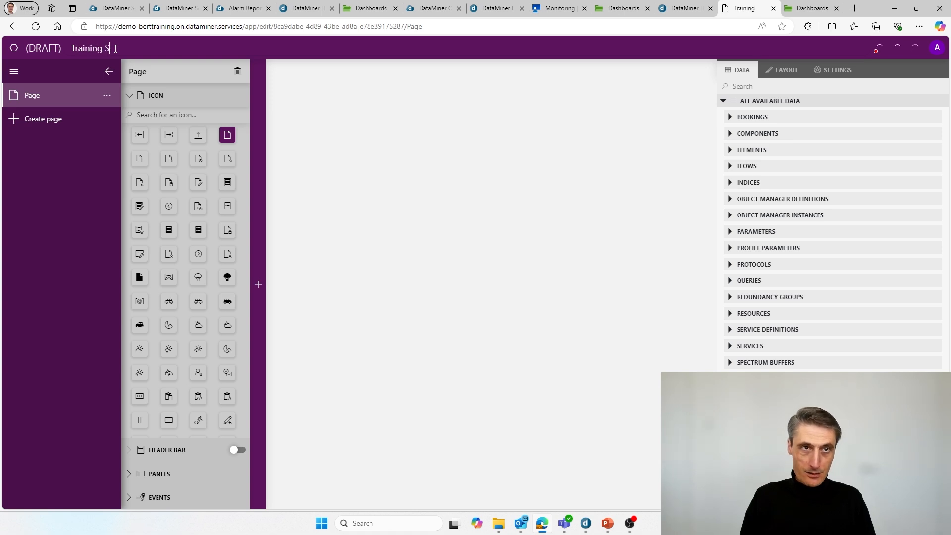
{"action": "type", "text": "er App"}
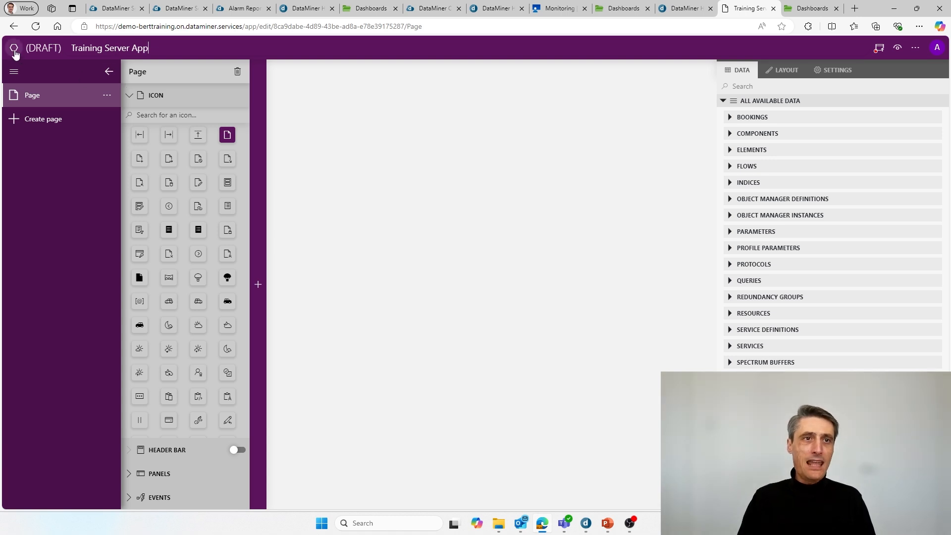
Step: Give the app a server icon found by searching 'server'
{"action": "left_click", "coordinate": [14, 48]}
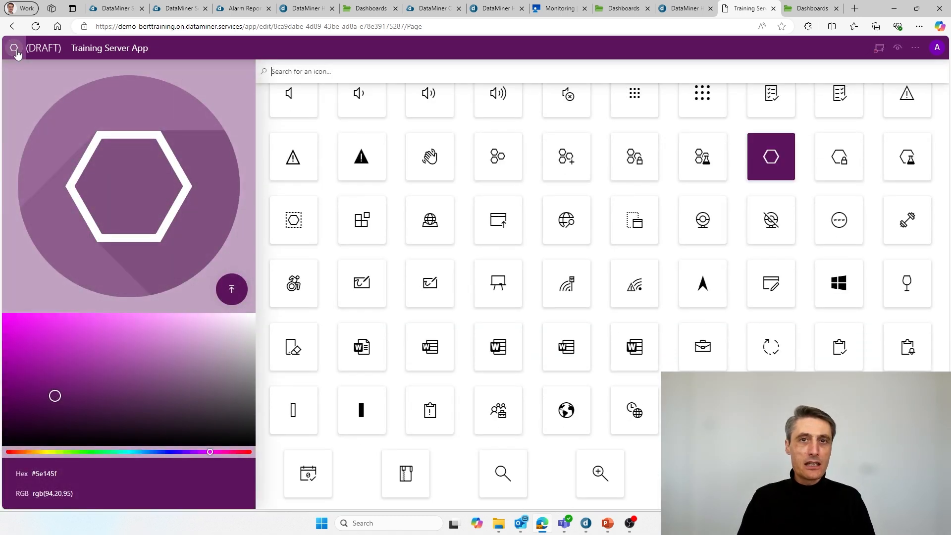
{"action": "type", "text": "server"}
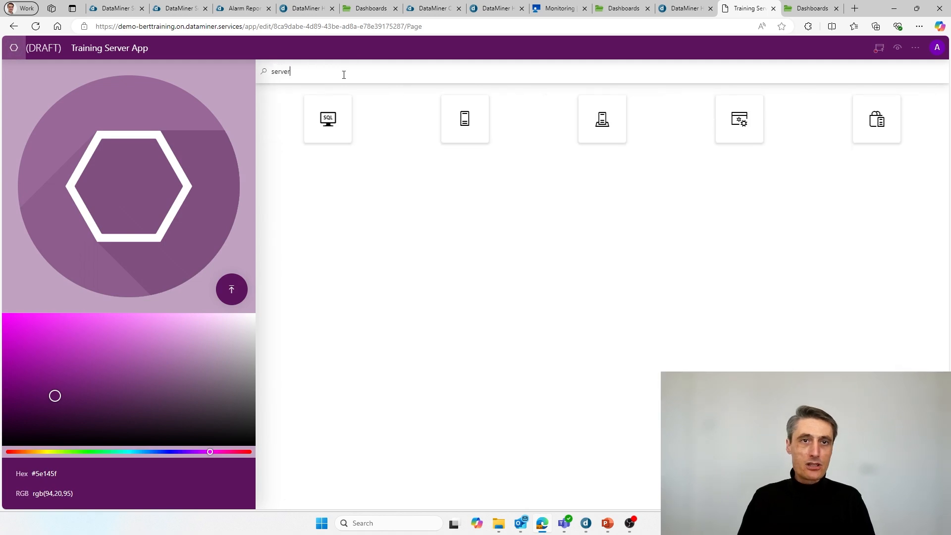
{"action": "left_click", "coordinate": [467, 120]}
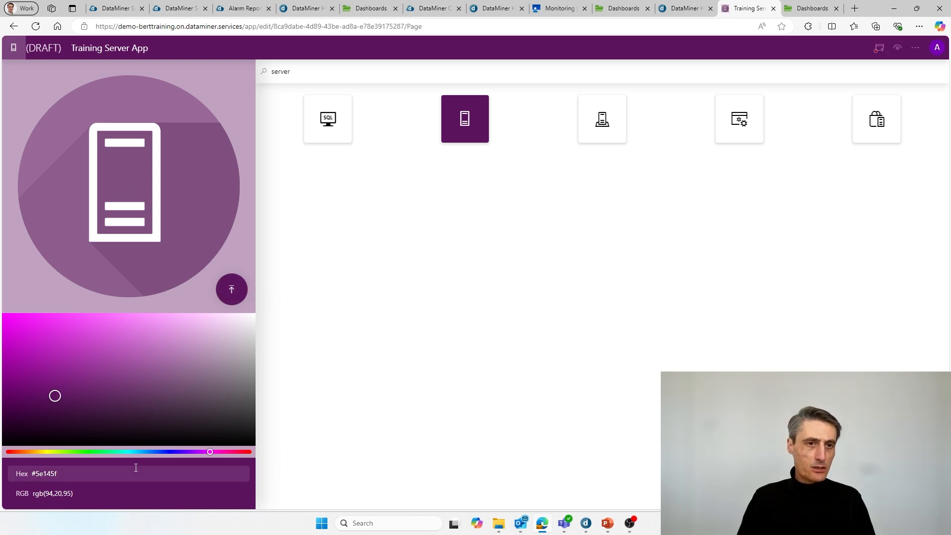
Step: Set the app's colour to light blue #28a0ff
{"action": "left_click", "coordinate": [146, 451]}
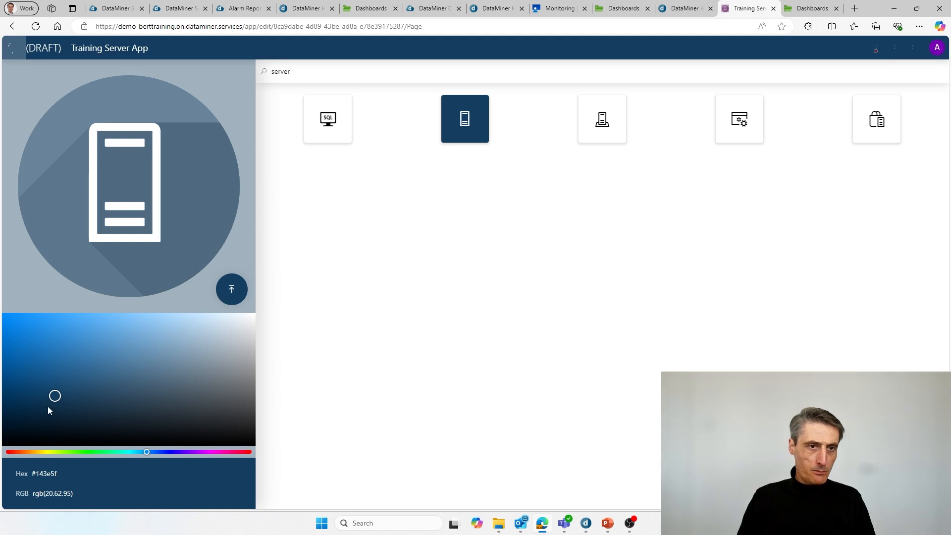
{"action": "left_click_drag", "start_coordinate": [55, 395], "coordinate": [4, 314]}
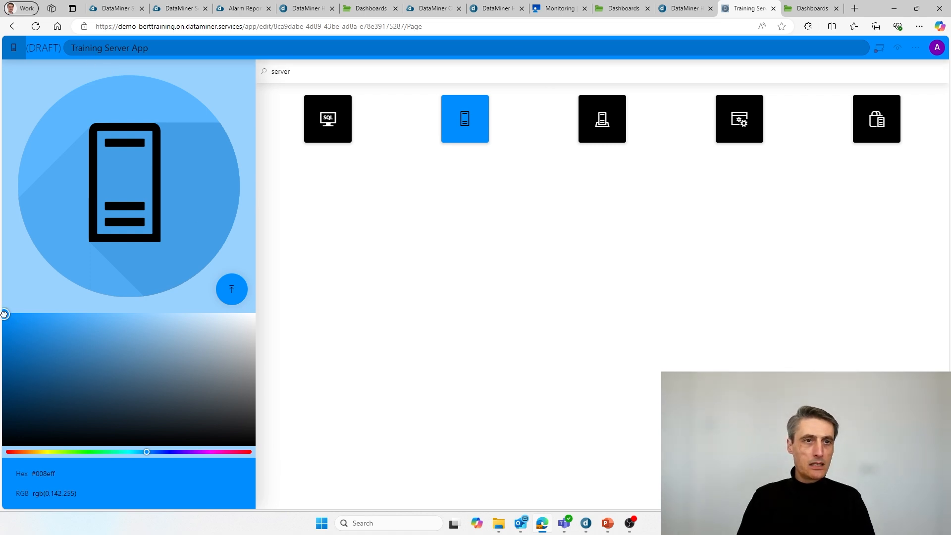
{"action": "left_click_drag", "start_coordinate": [4, 314], "coordinate": [44, 314]}
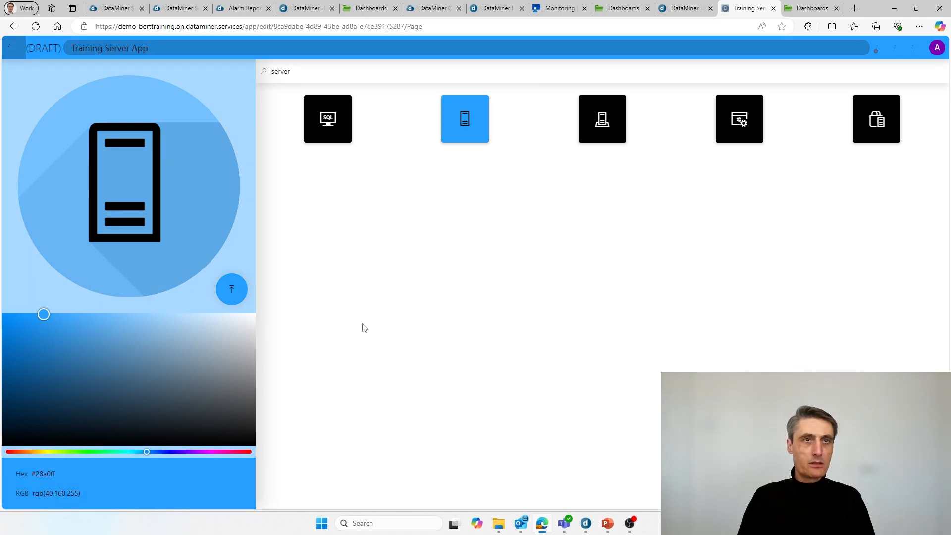
{"action": "left_click", "coordinate": [18, 54]}
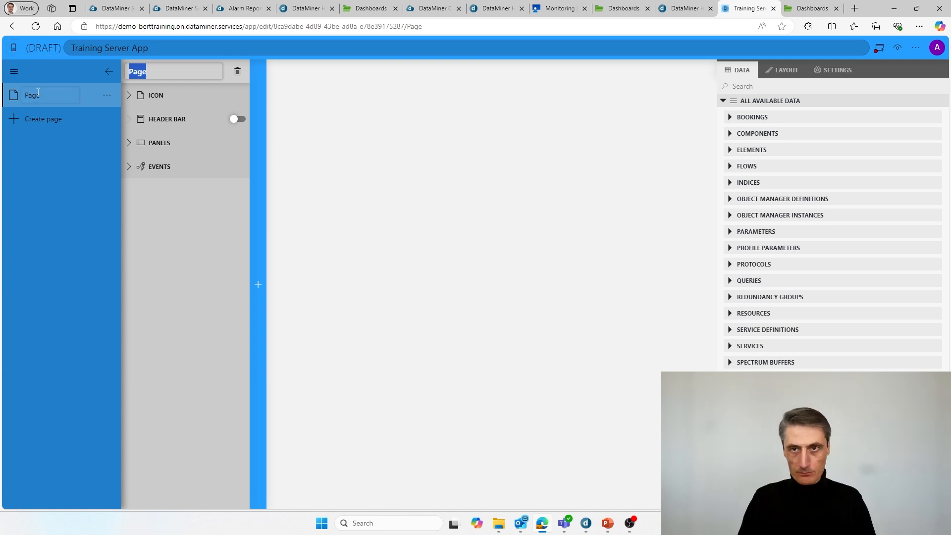
Step: Switch back to the Training Dashboard, then bring the PowerPoint slideshow to the front
{"action": "key", "text": "ctrl+shift+Tab"}
{"action": "key", "text": "alt+Tab"}
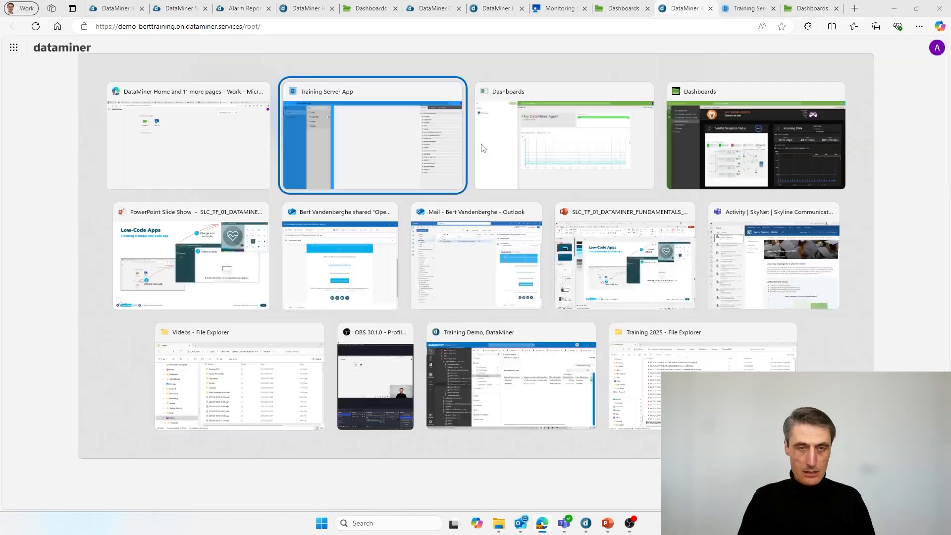
{"action": "key", "text": "alt+Tab"}
{"action": "key", "text": "alt+Tab"}
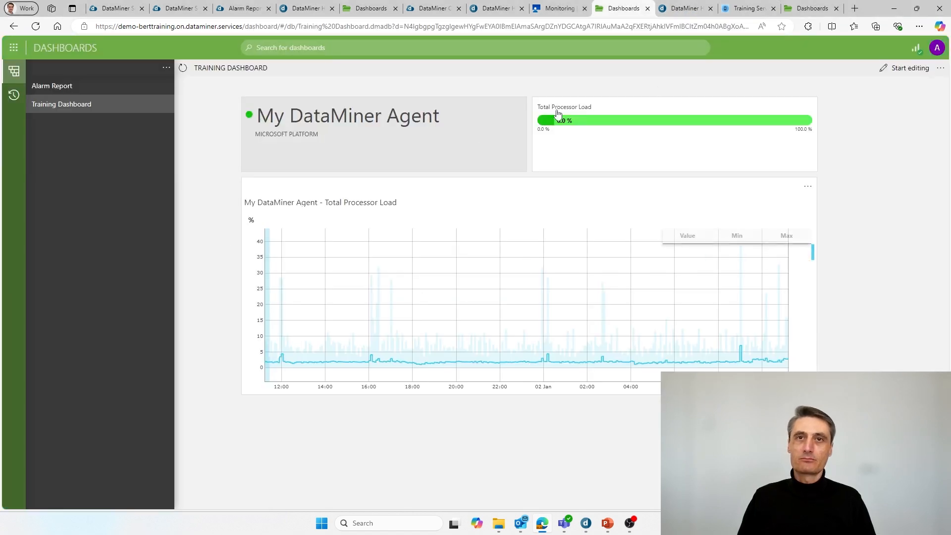
{"action": "mouse_move", "coordinate": [600, 531]}
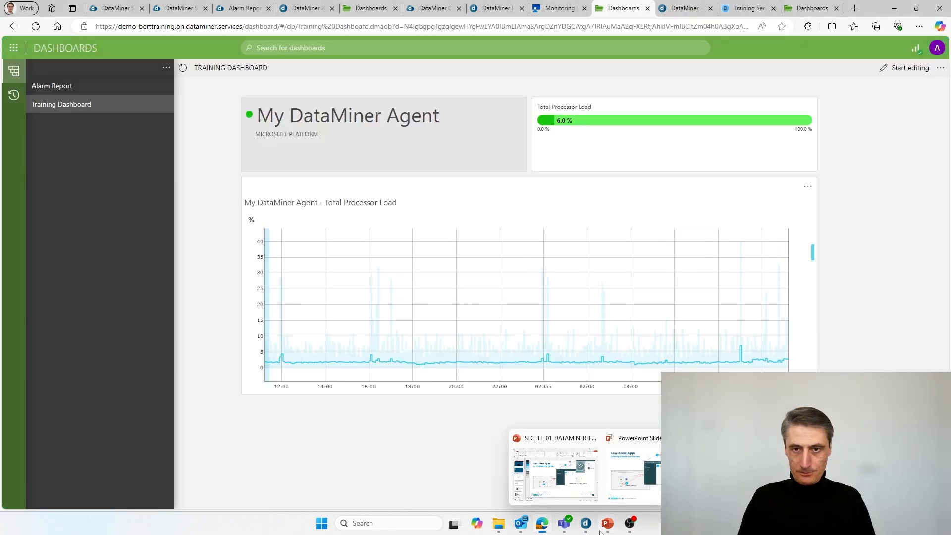
{"action": "left_click", "coordinate": [652, 474]}
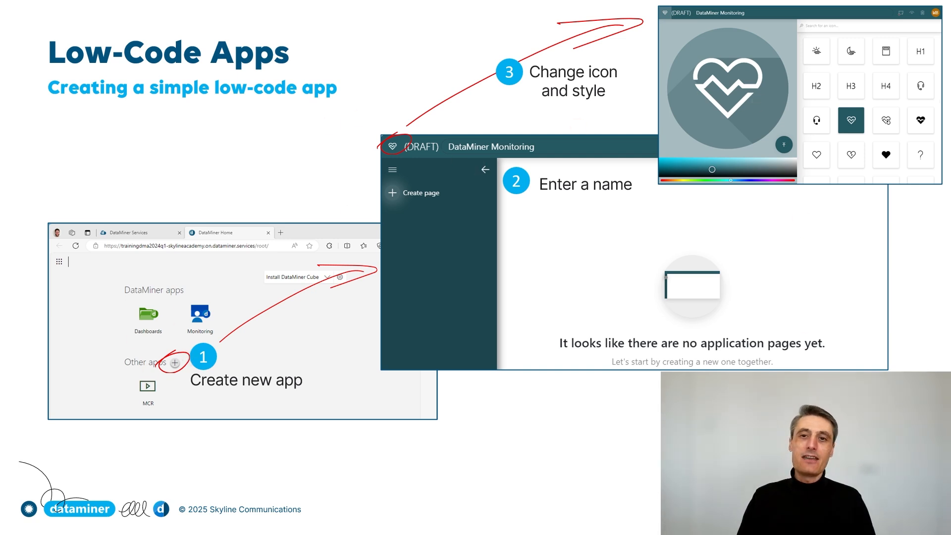
Step: Advance to the slide on adding pages, components and publishing, then return to the browser
{"action": "key", "text": "Right"}
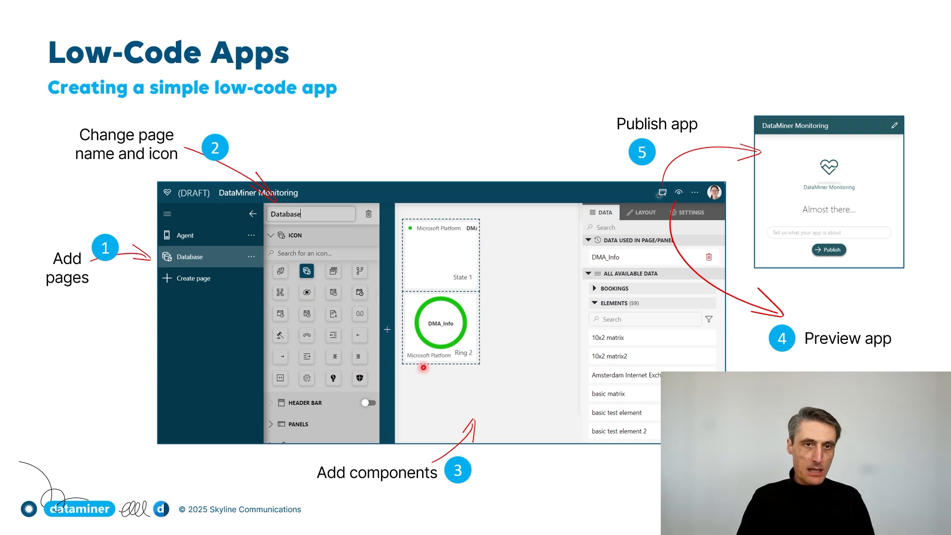
{"action": "key", "text": "alt+Tab"}
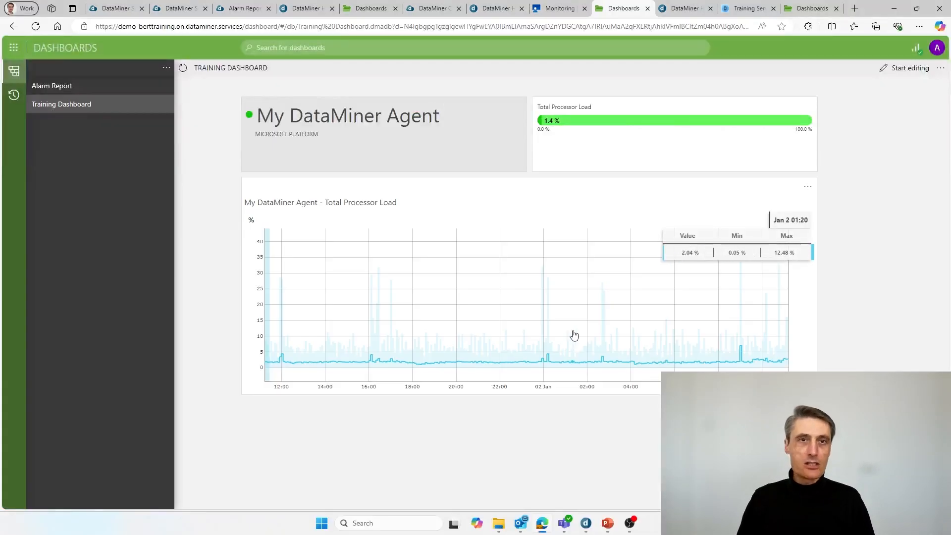
Step: In the Training Server App editor, rename the default page 'Page' to 'Overview'
{"action": "left_click", "coordinate": [747, 8]}
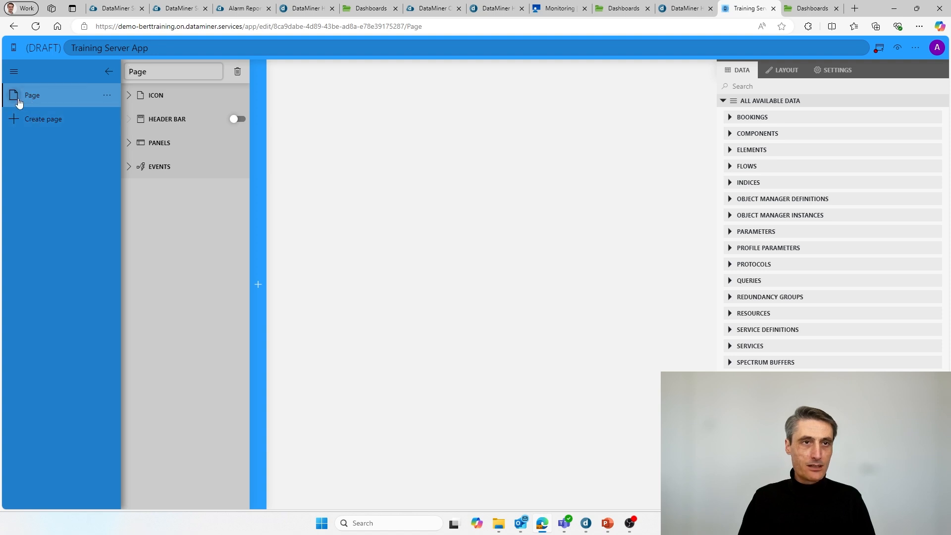
{"action": "left_click", "coordinate": [166, 74]}
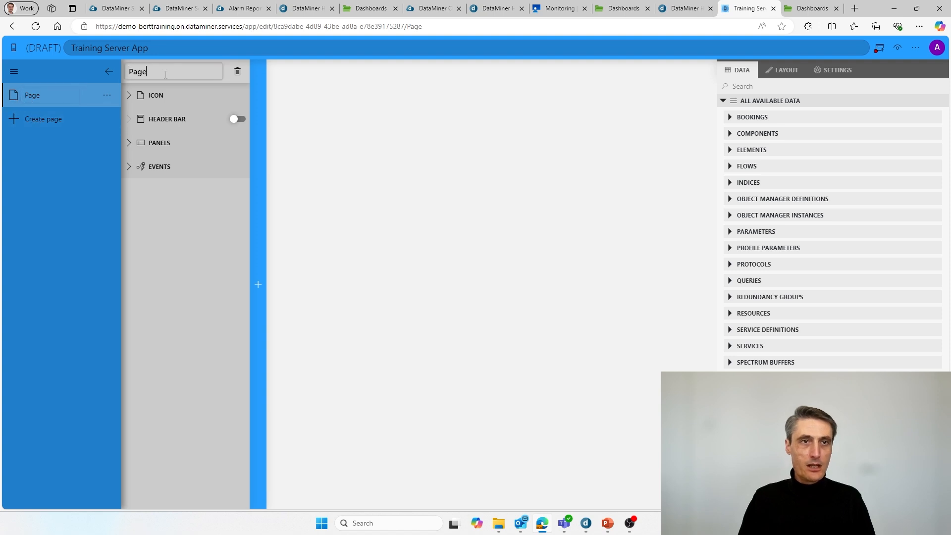
{"action": "left_click", "coordinate": [37, 93]}
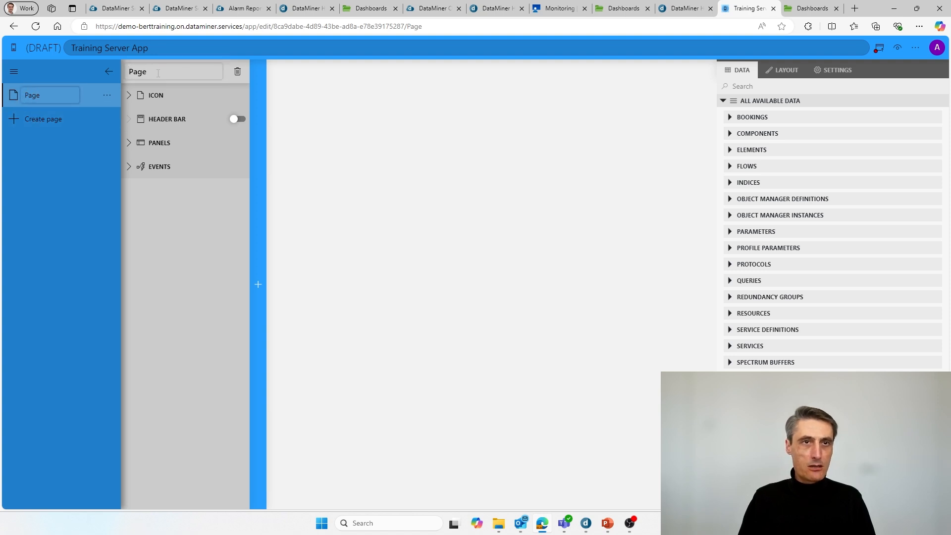
{"action": "left_click_drag", "start_coordinate": [161, 72], "coordinate": [116, 70]}
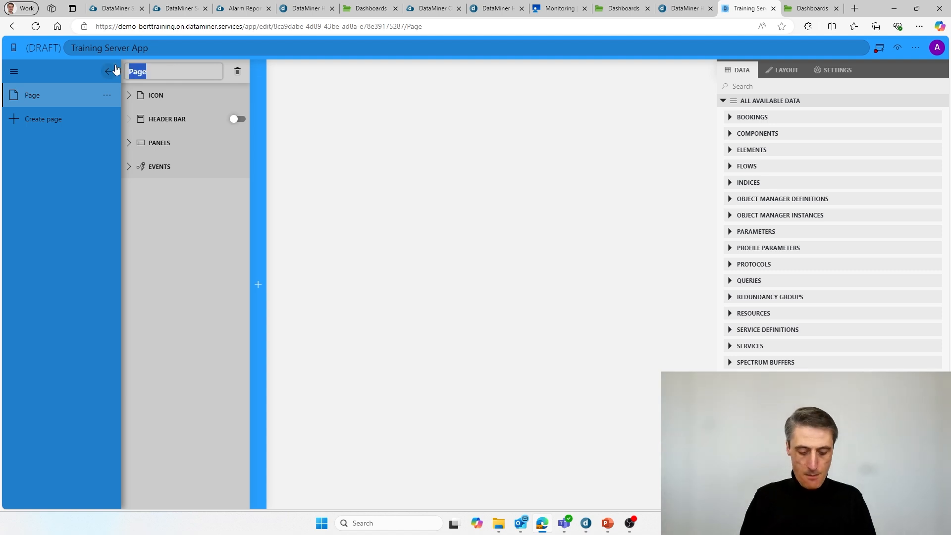
{"action": "type", "text": "Overview"}
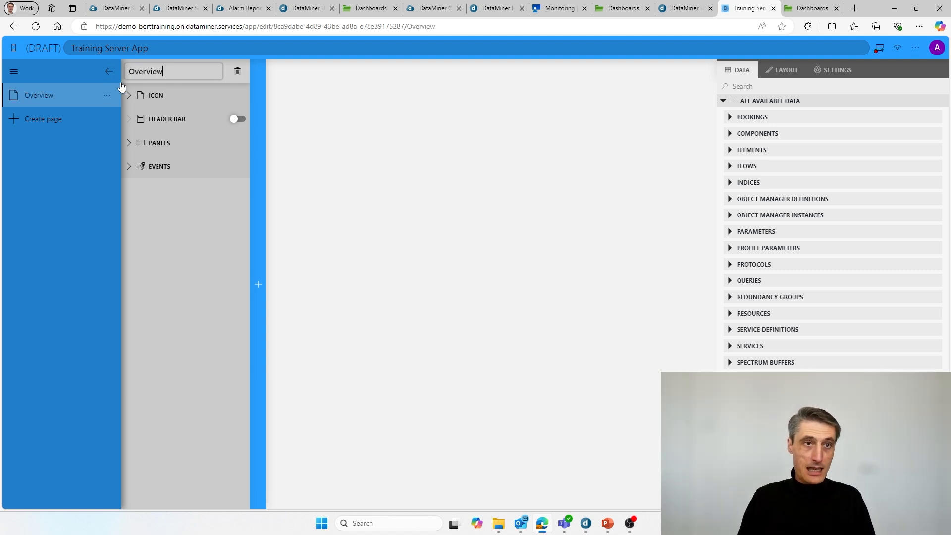
Step: Add a second page named 'Details' and select Overview again
{"action": "left_click", "coordinate": [34, 121]}
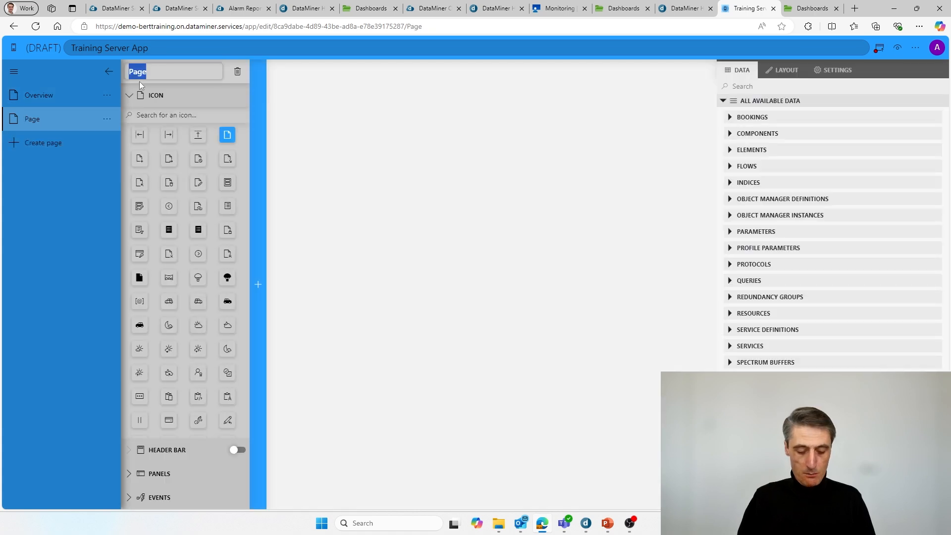
{"action": "type", "text": "Details"}
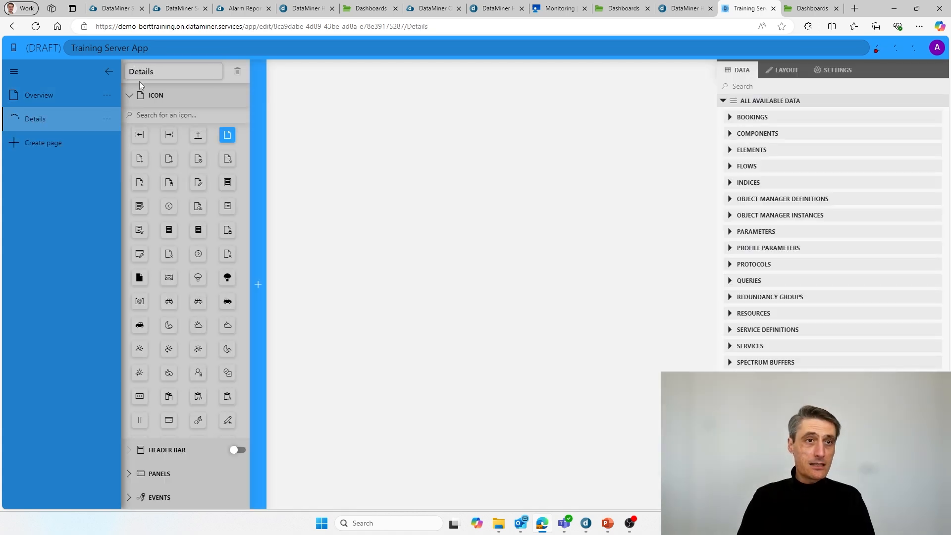
{"action": "left_click", "coordinate": [48, 92]}
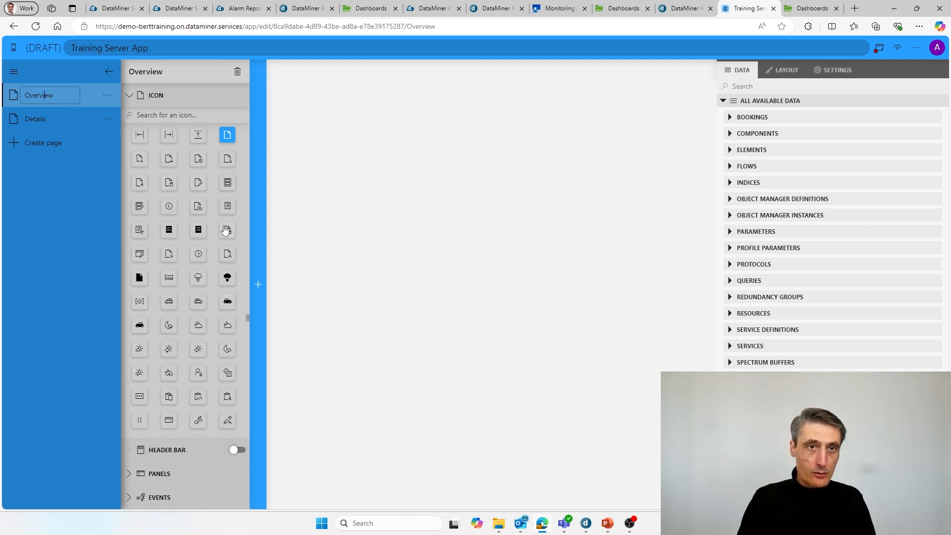
{"action": "scroll", "coordinate": [169, 169], "scroll_direction": "up", "scroll_amount": 5}
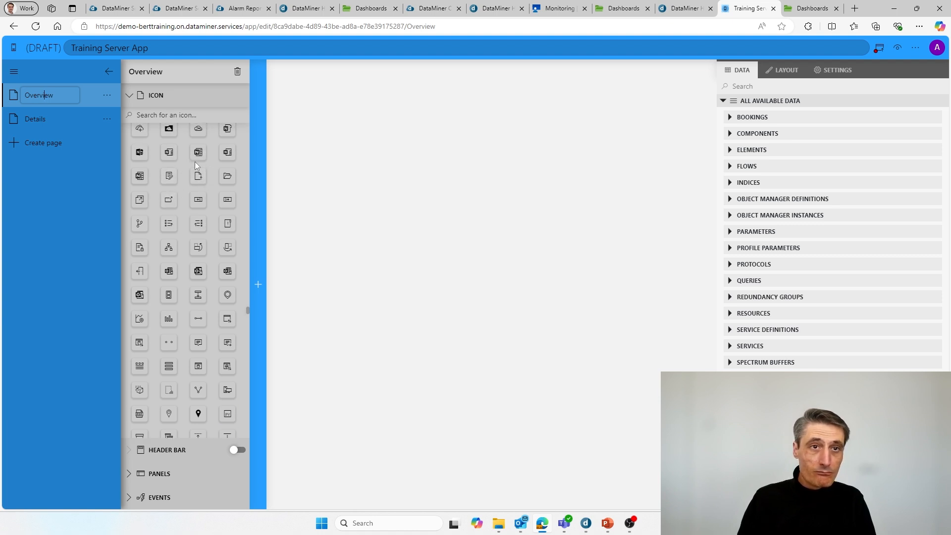
{"action": "scroll", "coordinate": [195, 161], "scroll_direction": "up", "scroll_amount": 3}
Step: Give the Overview page a server icon found by searching 'server'
{"action": "left_click", "coordinate": [178, 115]}
{"action": "type", "text": "server"}
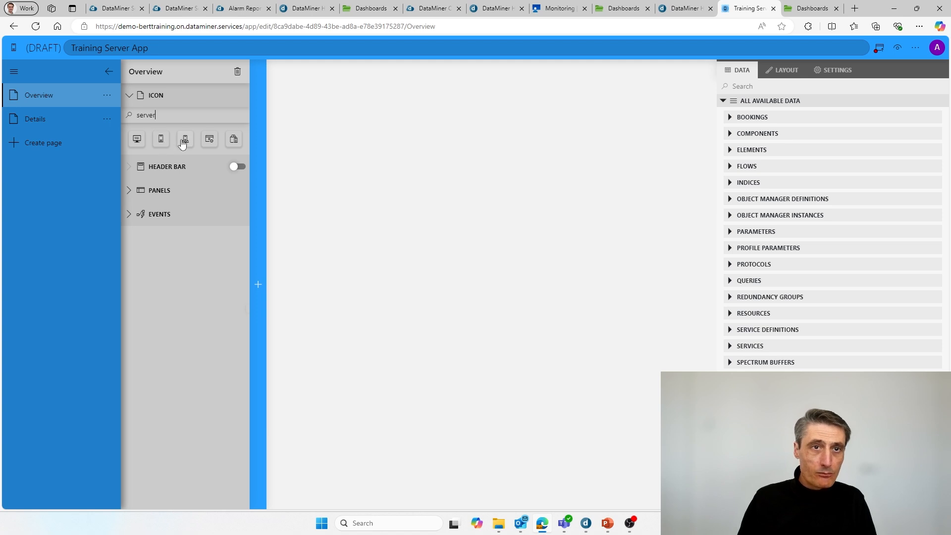
{"action": "left_click", "coordinate": [162, 141]}
{"action": "left_click", "coordinate": [185, 141]}
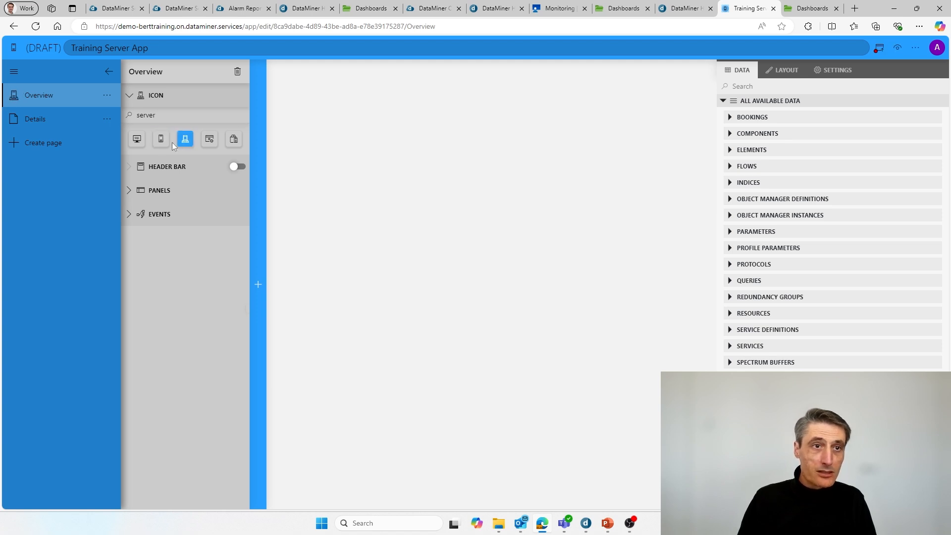
Step: Give the Details page a list icon, then reopen the Overview page
{"action": "double_click", "coordinate": [36, 119]}
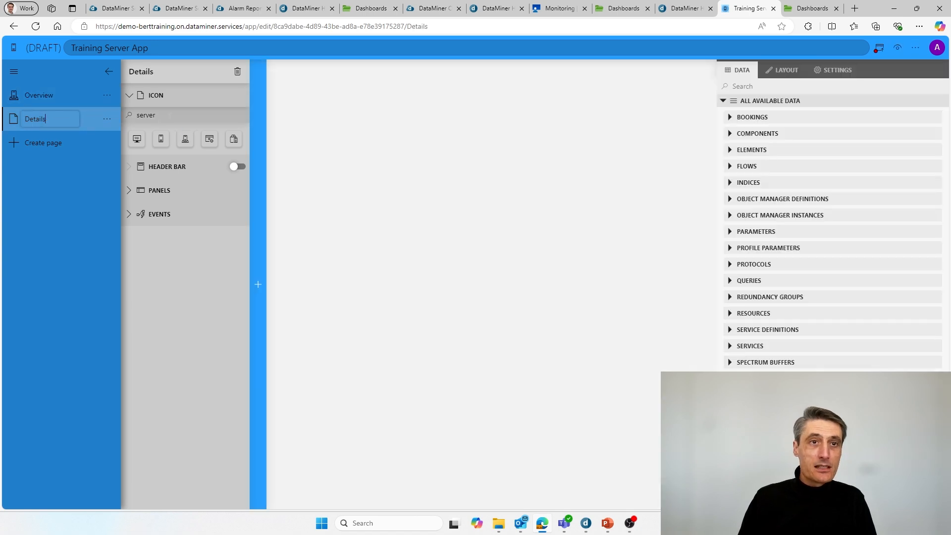
{"action": "double_click", "coordinate": [146, 115]}
{"action": "key", "text": "BackSpace"}
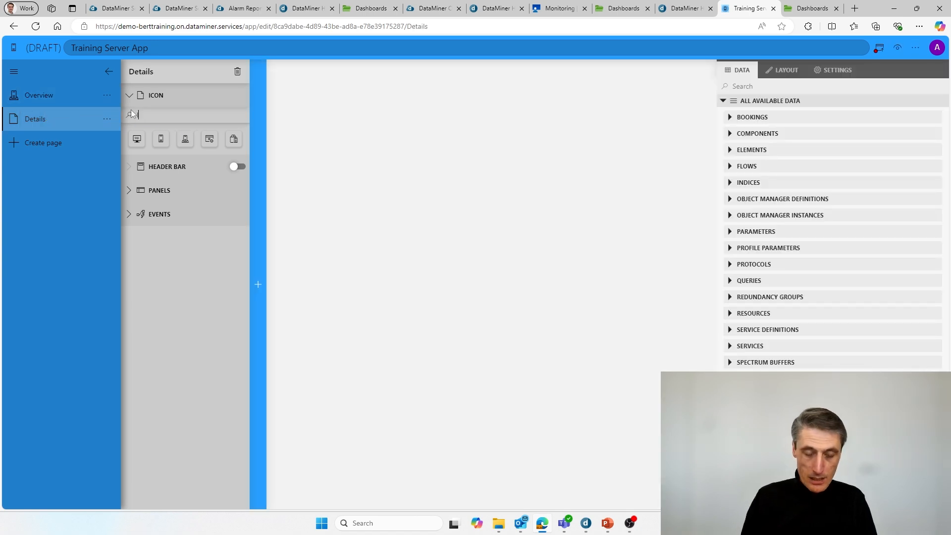
{"action": "type", "text": "list"}
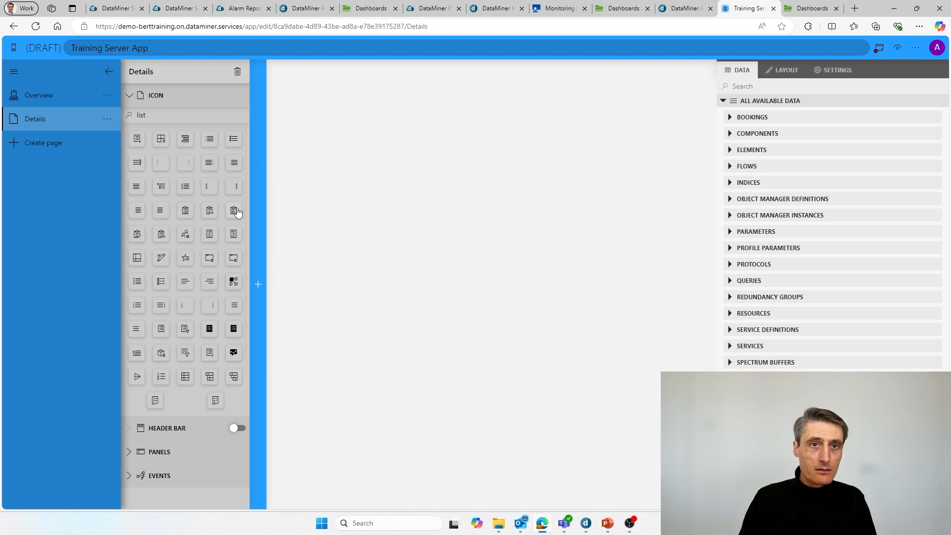
{"action": "left_click", "coordinate": [233, 140]}
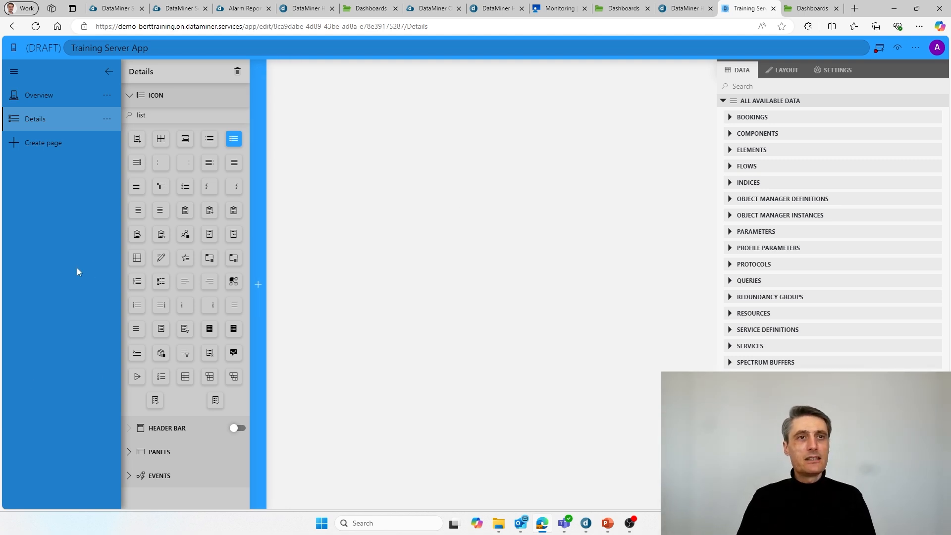
{"action": "double_click", "coordinate": [54, 96]}
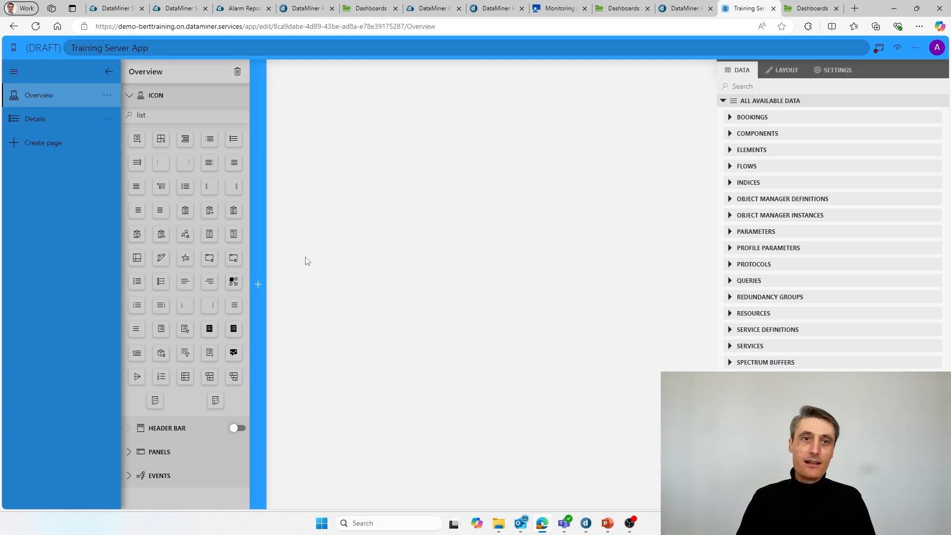
Step: Add a State component to the Overview page and bind it to My DataMiner Agent
{"action": "mouse_move", "coordinate": [261, 280]}
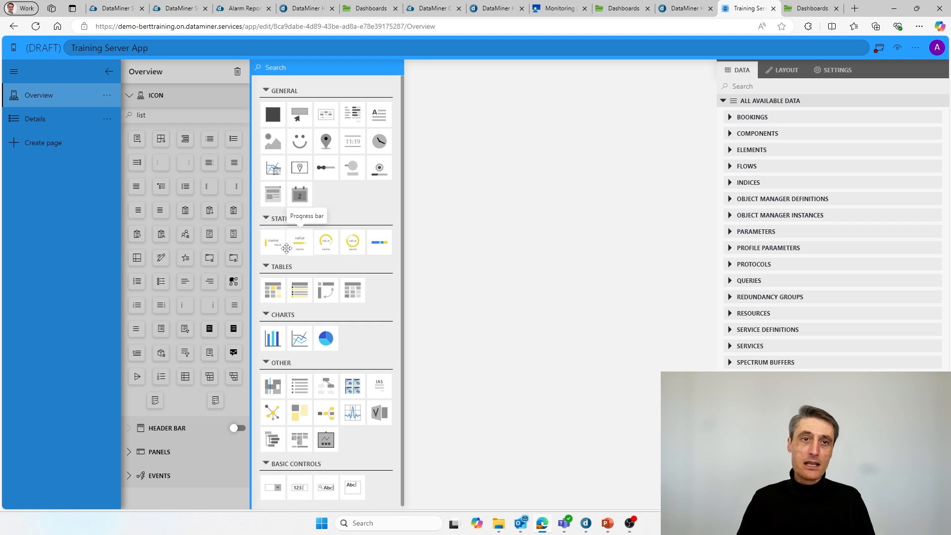
{"action": "left_click_drag", "start_coordinate": [286, 247], "coordinate": [500, 123]}
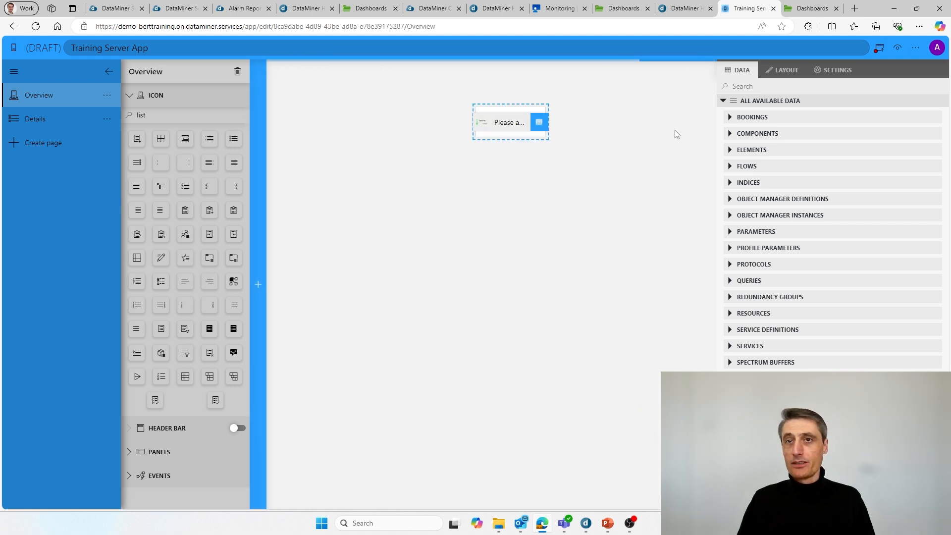
{"action": "left_click", "coordinate": [731, 167]}
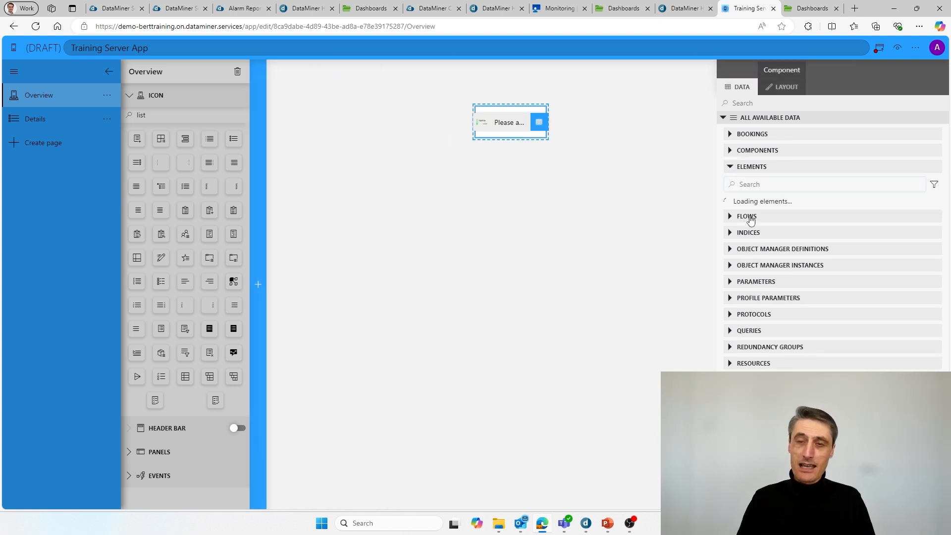
{"action": "scroll", "coordinate": [789, 262], "scroll_direction": "down", "scroll_amount": 2}
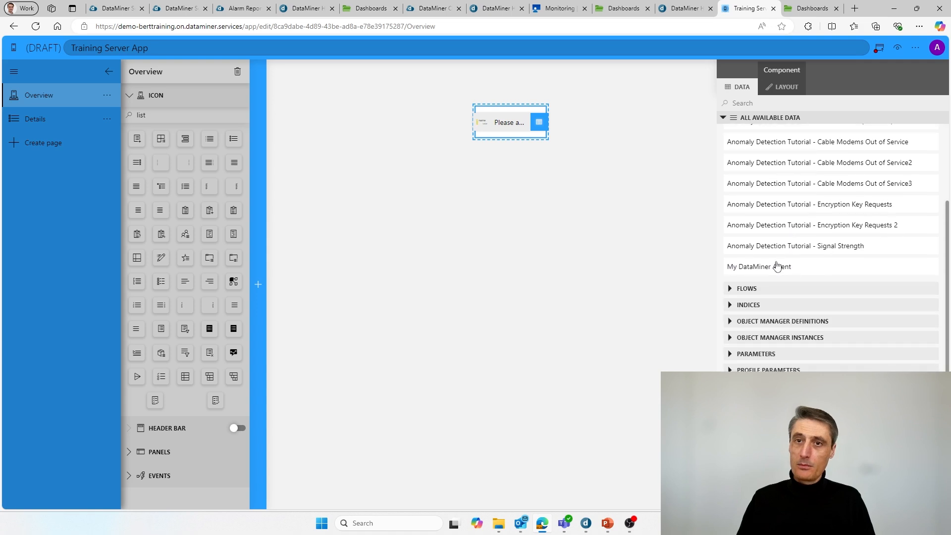
{"action": "left_click_drag", "start_coordinate": [777, 267], "coordinate": [499, 125]}
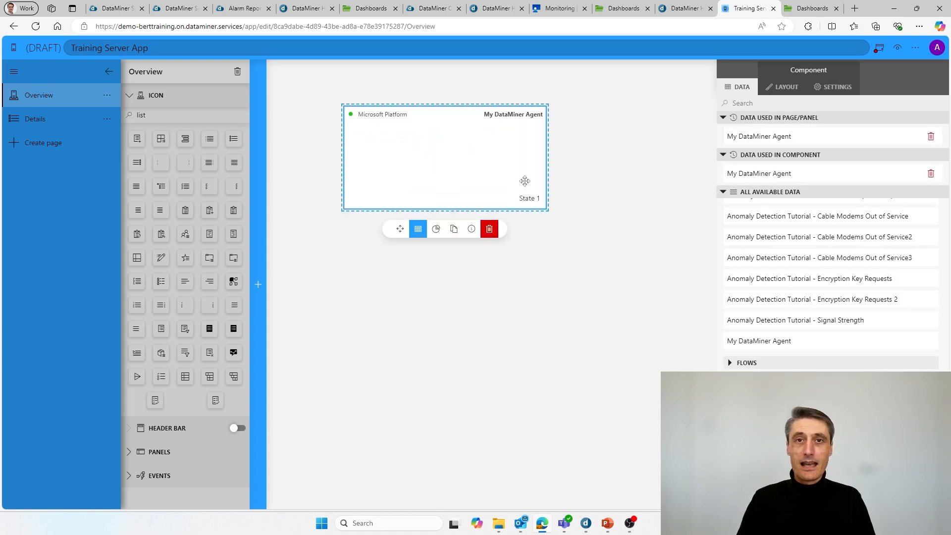
Step: Switch the state card to the Large design, widen and shorten it, and move it to the top
{"action": "left_click", "coordinate": [783, 87]}
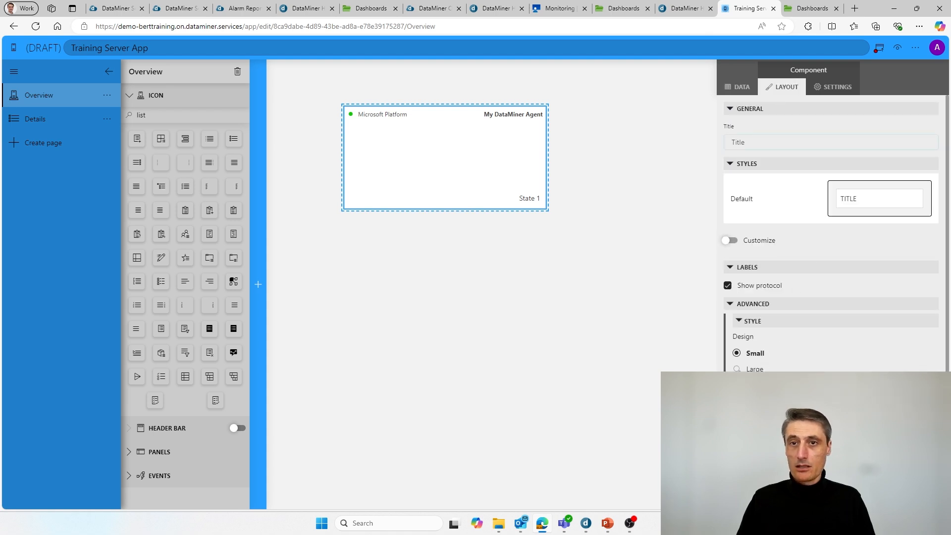
{"action": "left_click", "coordinate": [737, 369]}
{"action": "left_click", "coordinate": [552, 155]}
{"action": "left_click", "coordinate": [538, 160]}
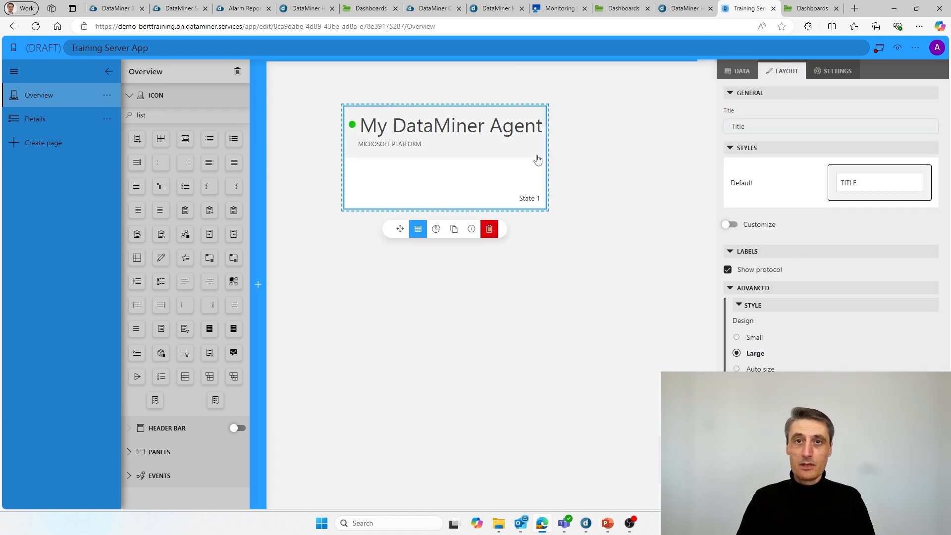
{"action": "left_click_drag", "start_coordinate": [548, 153], "coordinate": [603, 160]}
{"action": "left_click_drag", "start_coordinate": [542, 209], "coordinate": [542, 169]}
{"action": "left_click_drag", "start_coordinate": [505, 137], "coordinate": [539, 121]}
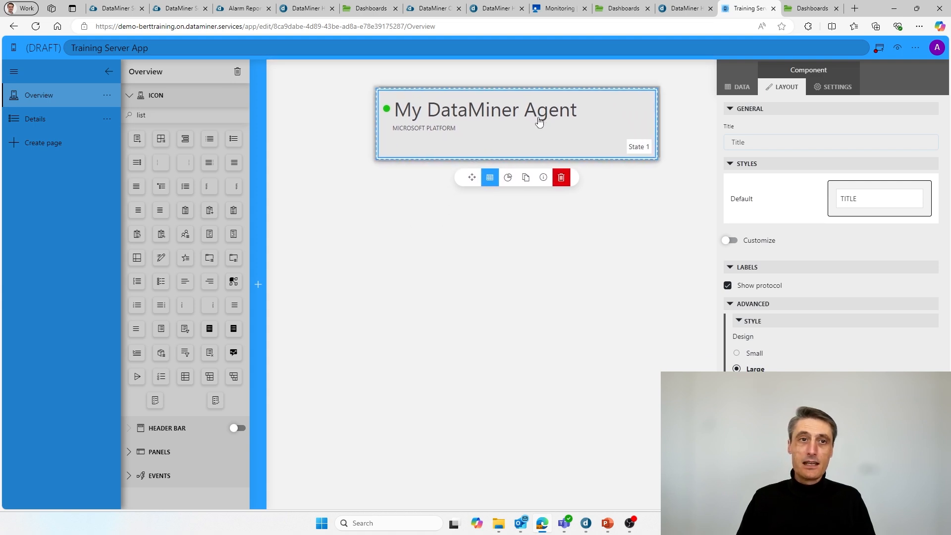
{"action": "mouse_move", "coordinate": [271, 226]}
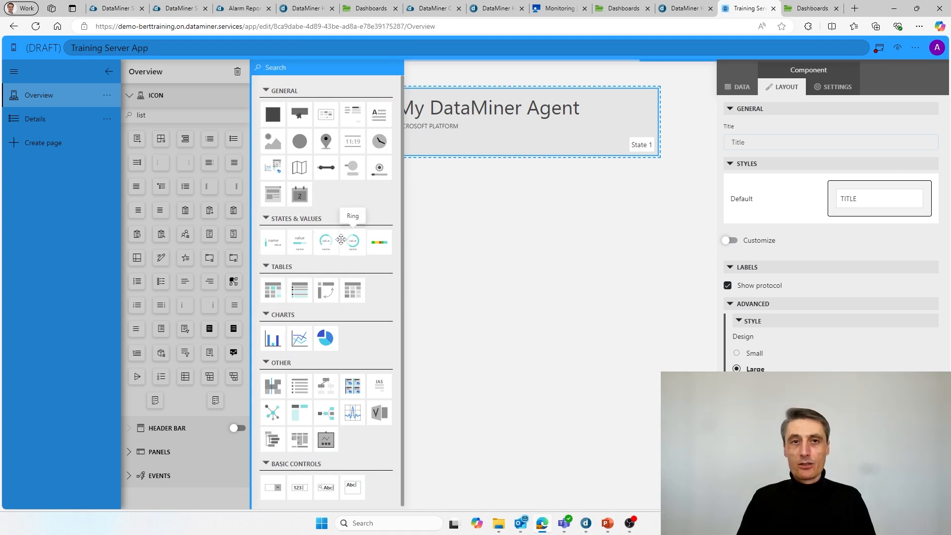
Step: Add a ring gauge, delete the extra Gauge 2, and size Gauge 3 under the state card to its width
{"action": "left_click_drag", "start_coordinate": [342, 240], "coordinate": [486, 213]}
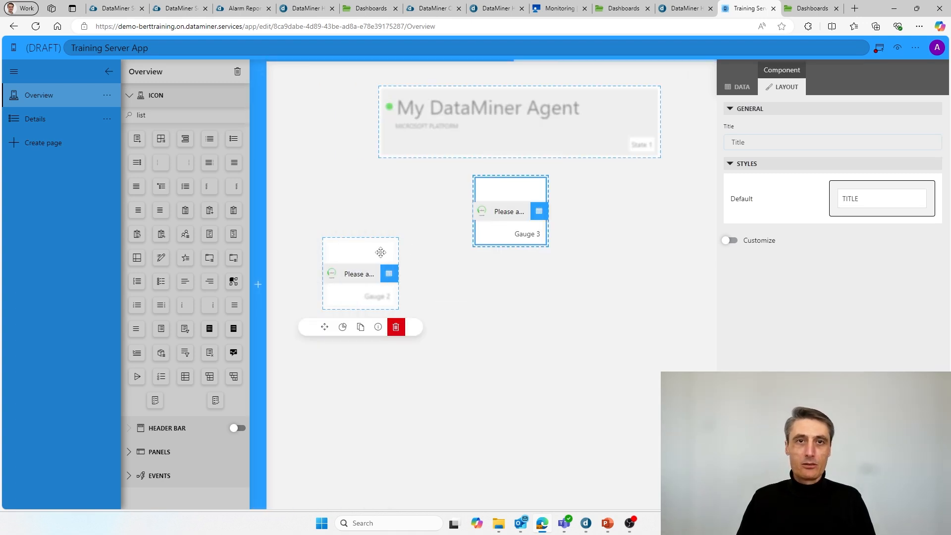
{"action": "left_click", "coordinate": [396, 327]}
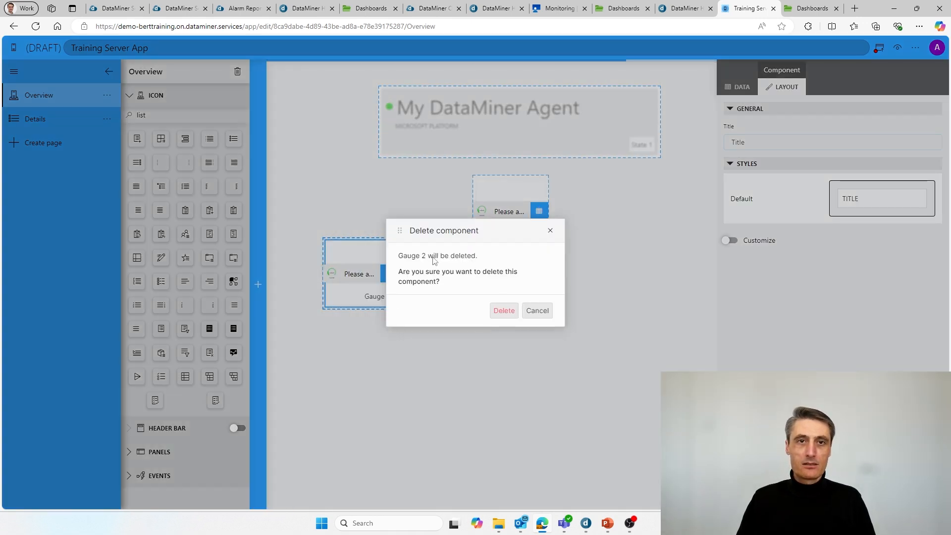
{"action": "left_click", "coordinate": [503, 310]}
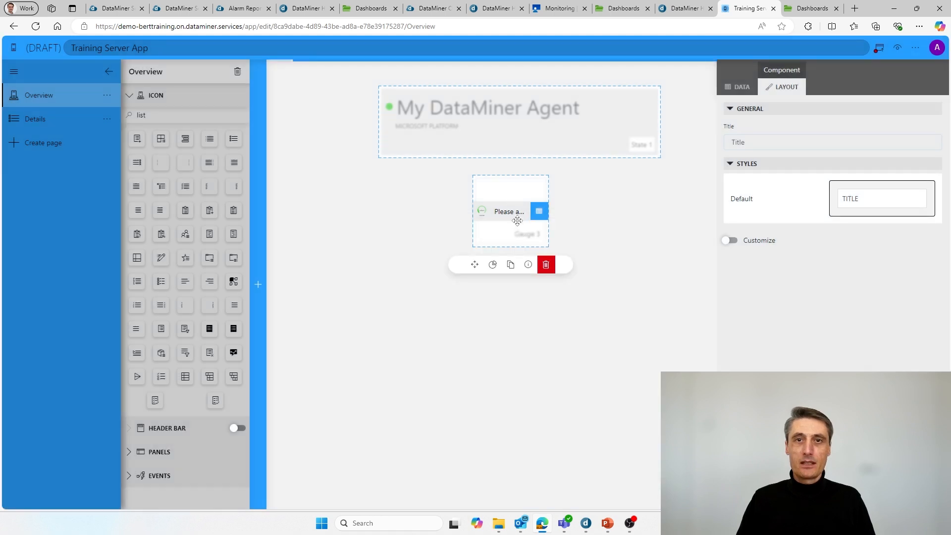
{"action": "left_click_drag", "start_coordinate": [517, 221], "coordinate": [418, 178]}
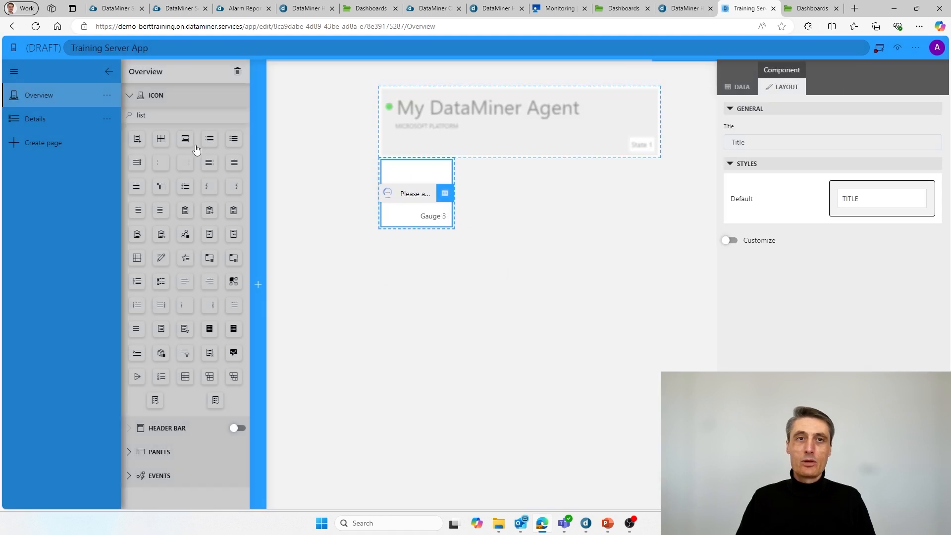
{"action": "mouse_move", "coordinate": [442, 236]}
{"action": "left_click_drag", "start_coordinate": [448, 226], "coordinate": [655, 328]}
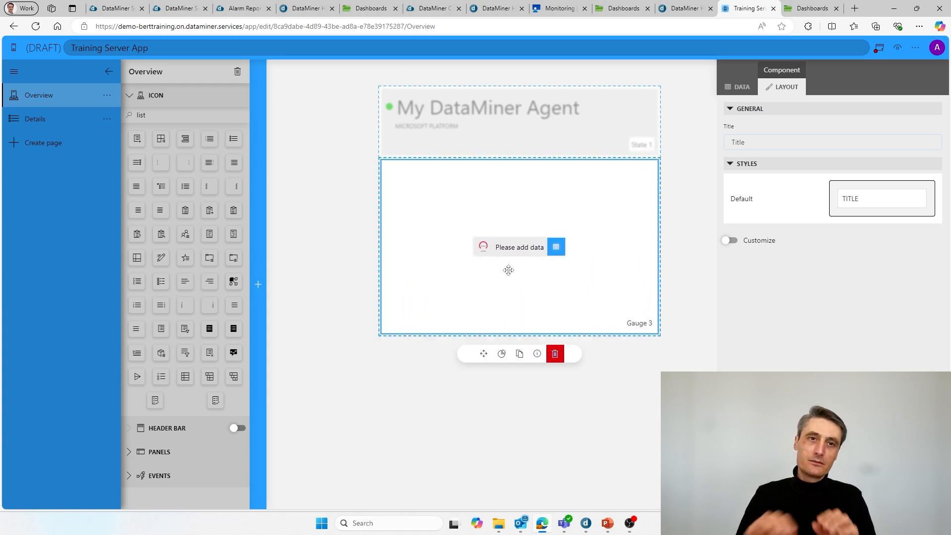
{"action": "mouse_move", "coordinate": [263, 285]}
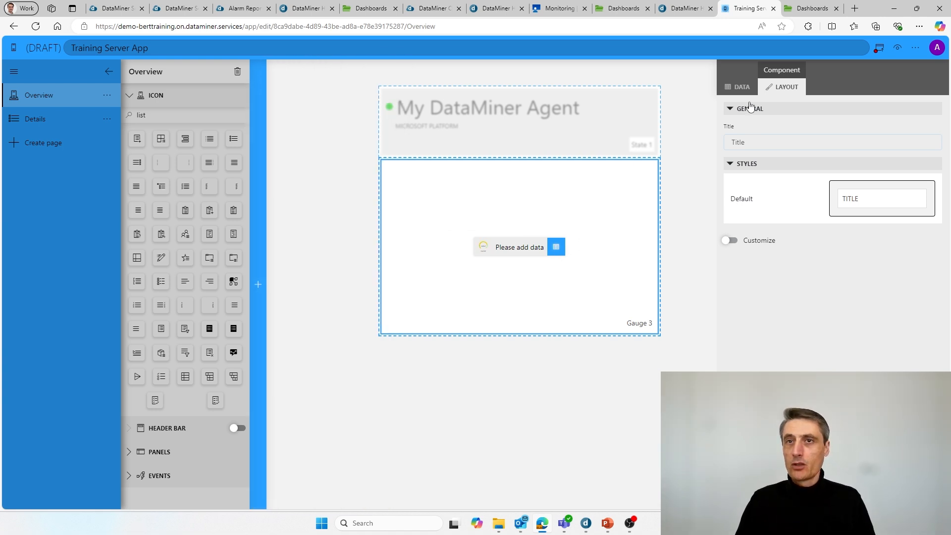
Step: In the Data pane, choose My DataMiner Agent as the source for parameters
{"action": "left_click", "coordinate": [741, 87]}
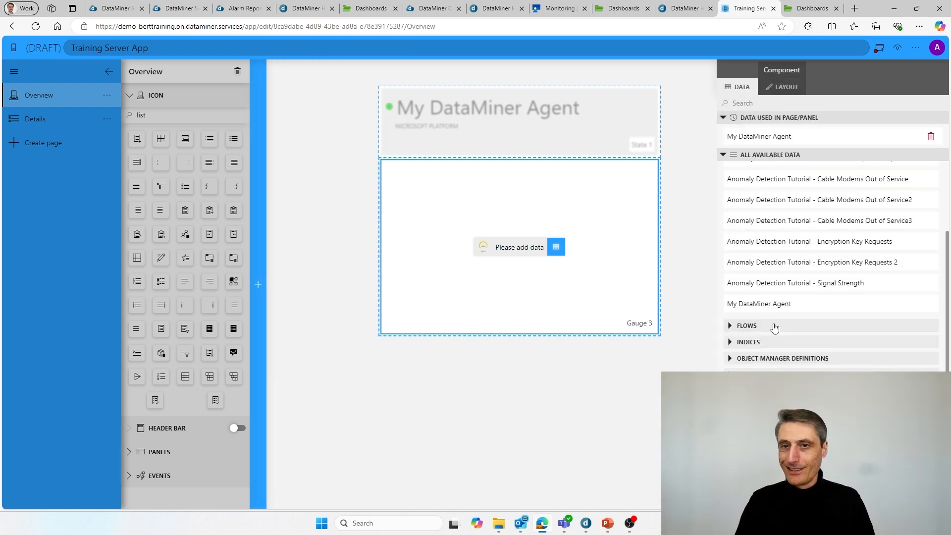
{"action": "scroll", "coordinate": [774, 327], "scroll_direction": "down", "scroll_amount": 2}
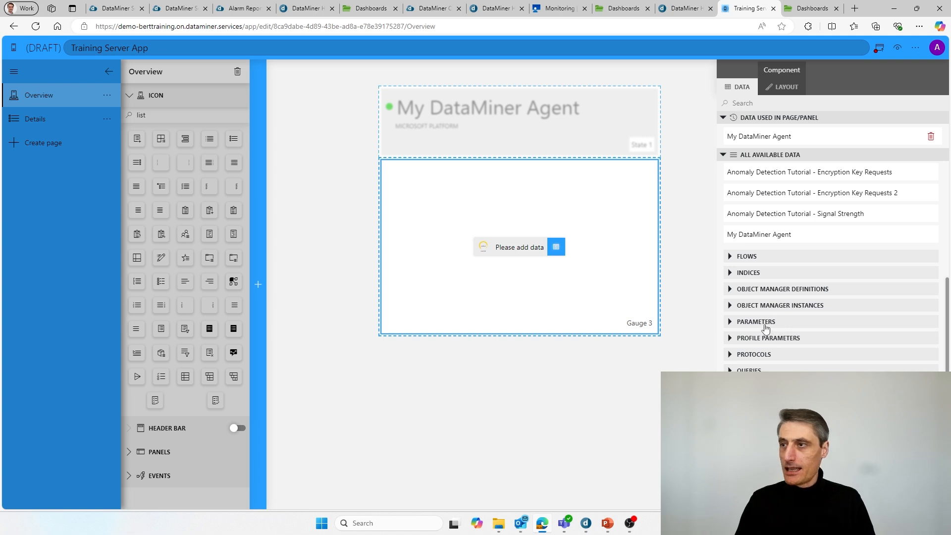
{"action": "left_click", "coordinate": [766, 327]}
{"action": "scroll", "coordinate": [768, 325], "scroll_direction": "down", "scroll_amount": 1}
{"action": "left_click", "coordinate": [800, 321]}
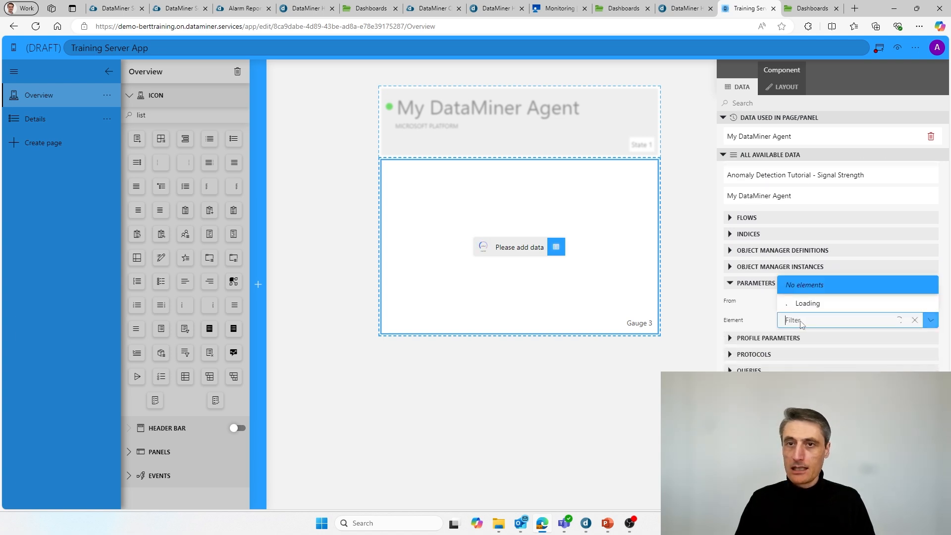
{"action": "left_click", "coordinate": [813, 304]}
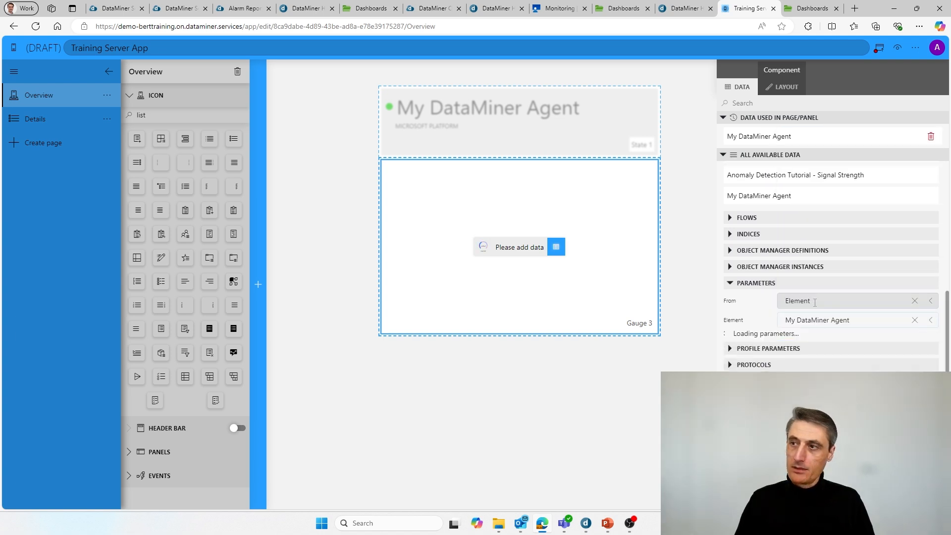
{"action": "scroll", "coordinate": [815, 302], "scroll_direction": "down", "scroll_amount": 1}
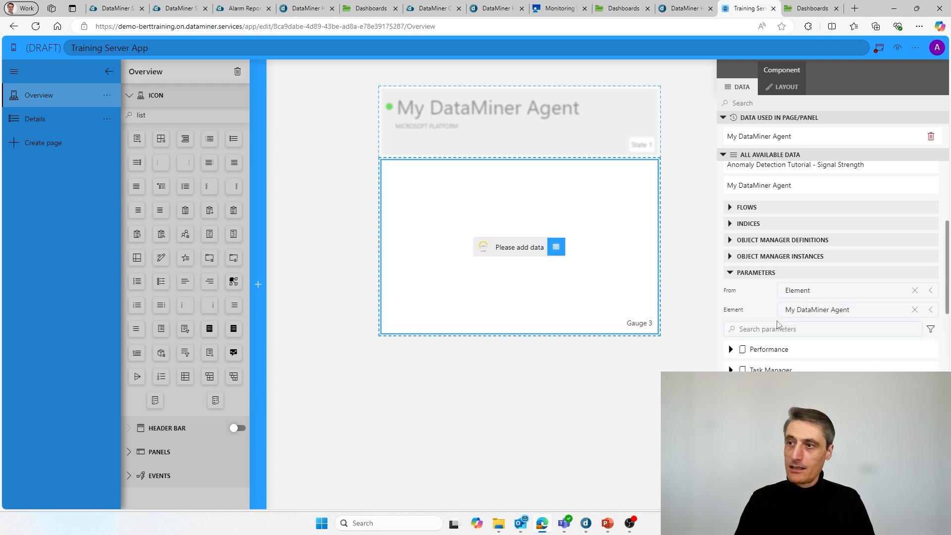
{"action": "scroll", "coordinate": [786, 318], "scroll_direction": "down", "scroll_amount": 5}
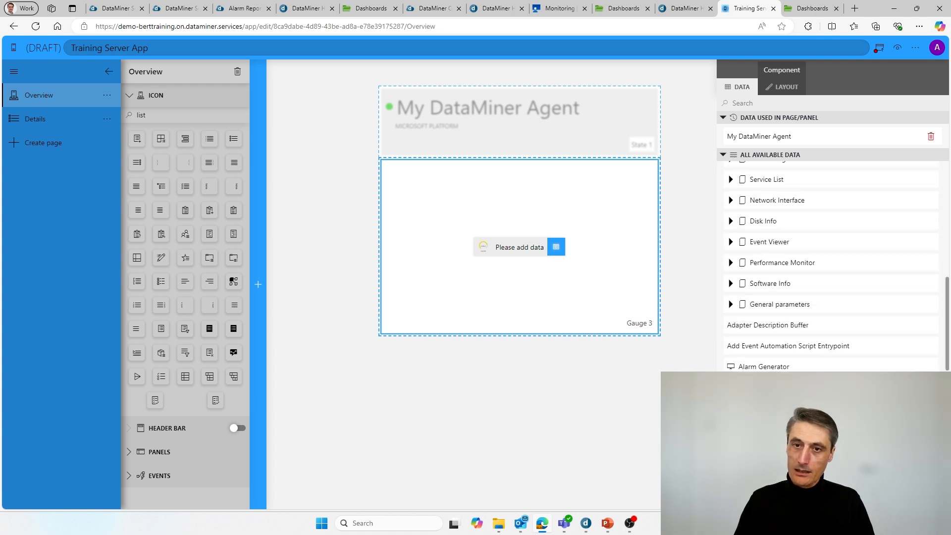
{"action": "scroll", "coordinate": [779, 350], "scroll_direction": "down", "scroll_amount": 3}
{"action": "scroll", "coordinate": [779, 350], "scroll_direction": "up", "scroll_amount": 8}
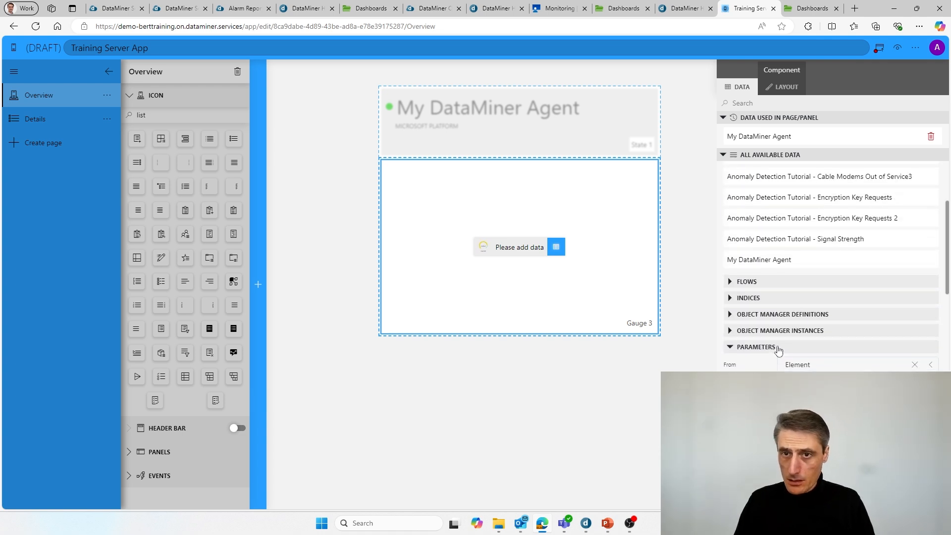
{"action": "scroll", "coordinate": [779, 350], "scroll_direction": "down", "scroll_amount": 3}
Step: Search 'total p' and put Performance's Total Processor Load onto Gauge 3
{"action": "left_click", "coordinate": [796, 285]}
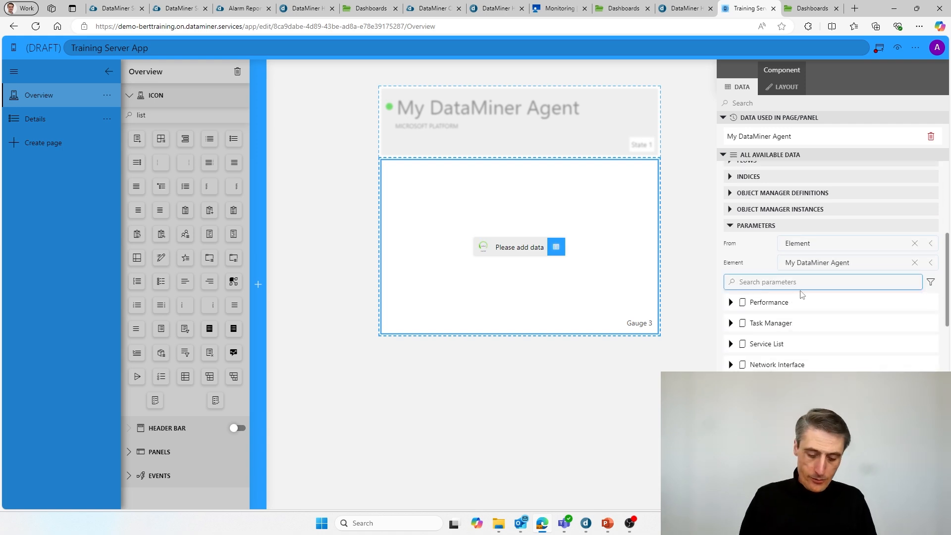
{"action": "type", "text": "tora"}
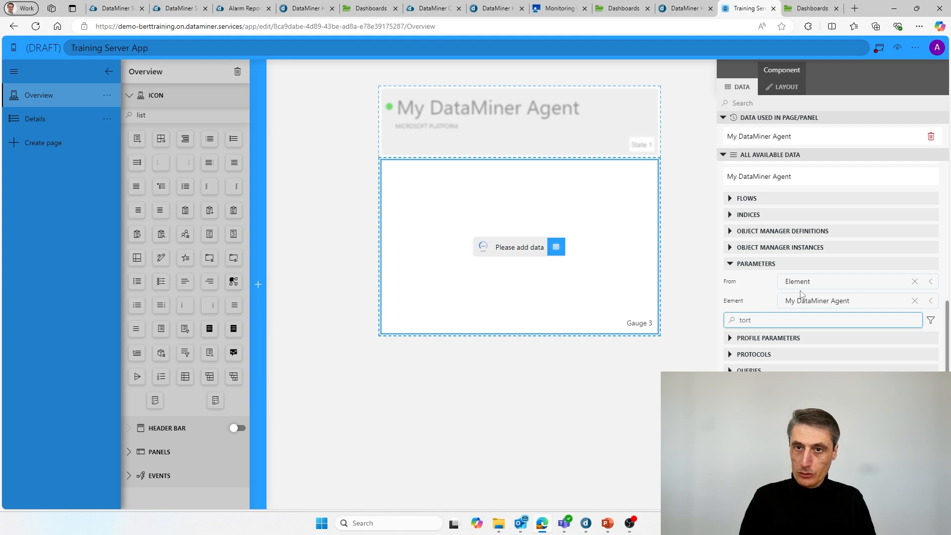
{"action": "key", "text": "BackSpace"}
{"action": "key", "text": "BackSpace"}
{"action": "type", "text": "tal pro"}
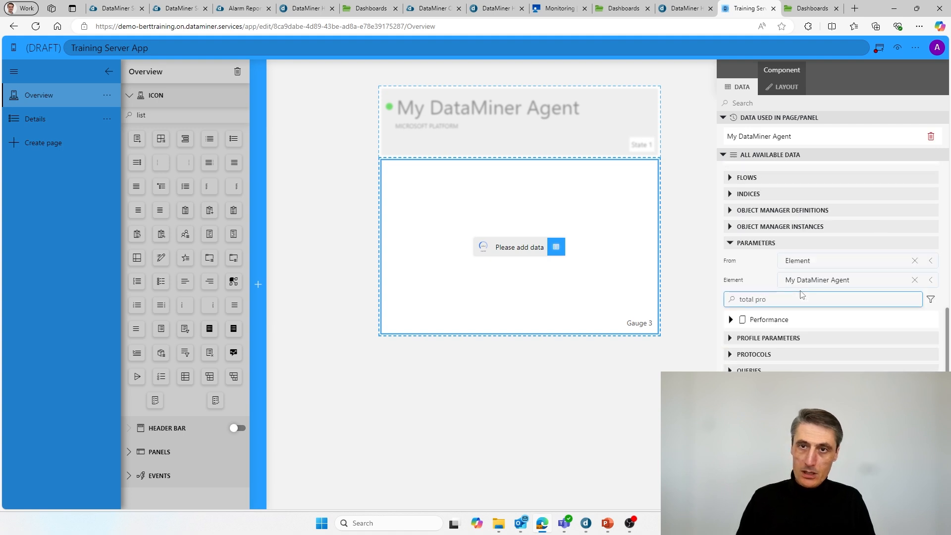
{"action": "left_click", "coordinate": [731, 320]}
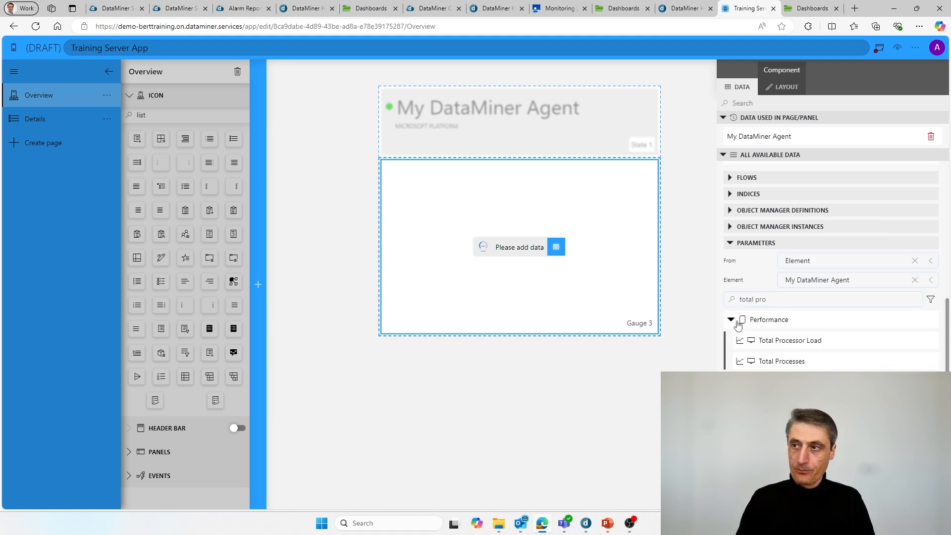
{"action": "left_click_drag", "start_coordinate": [782, 343], "coordinate": [517, 246]}
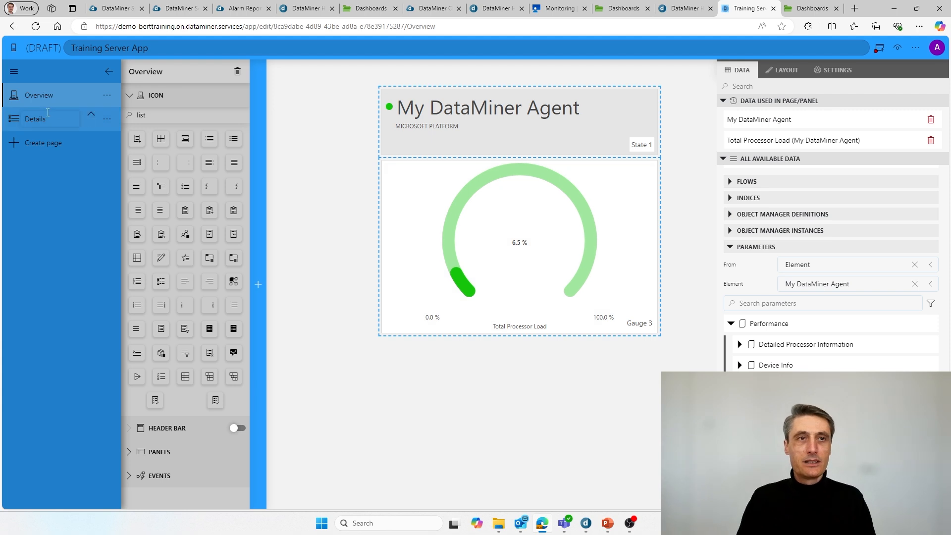
Step: On the Details page, add a component fed by My DataMiner Agent's Task Manager table
{"action": "left_click", "coordinate": [15, 124]}
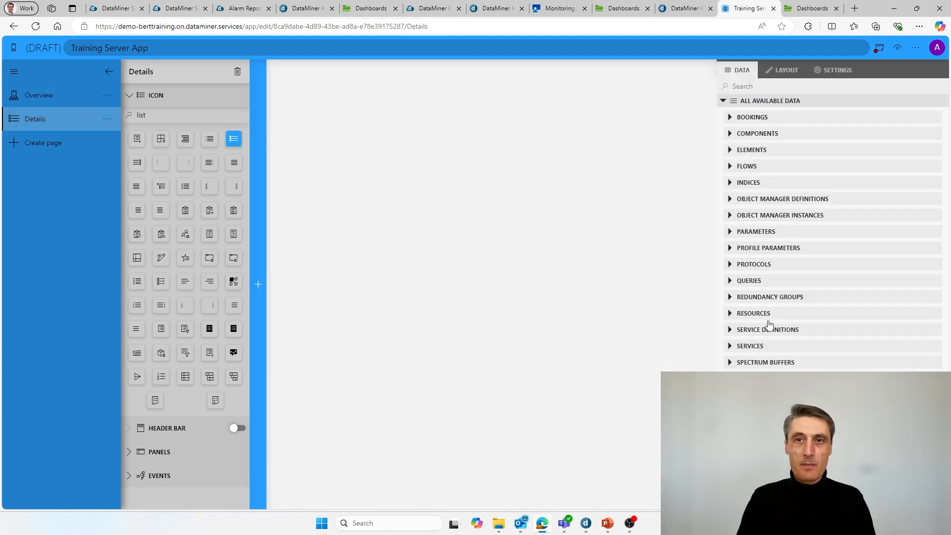
{"action": "left_click", "coordinate": [733, 233]}
{"action": "left_click", "coordinate": [819, 268]}
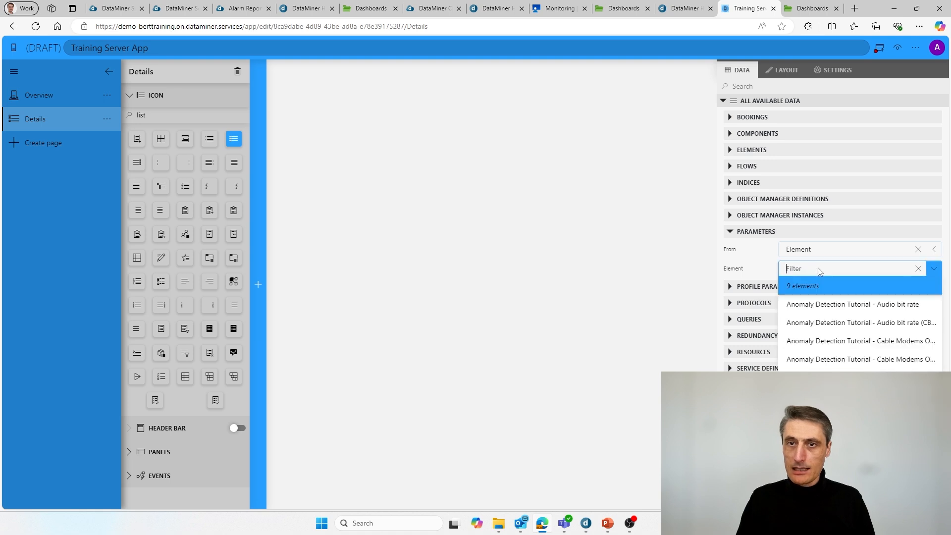
{"action": "left_click", "coordinate": [818, 433]}
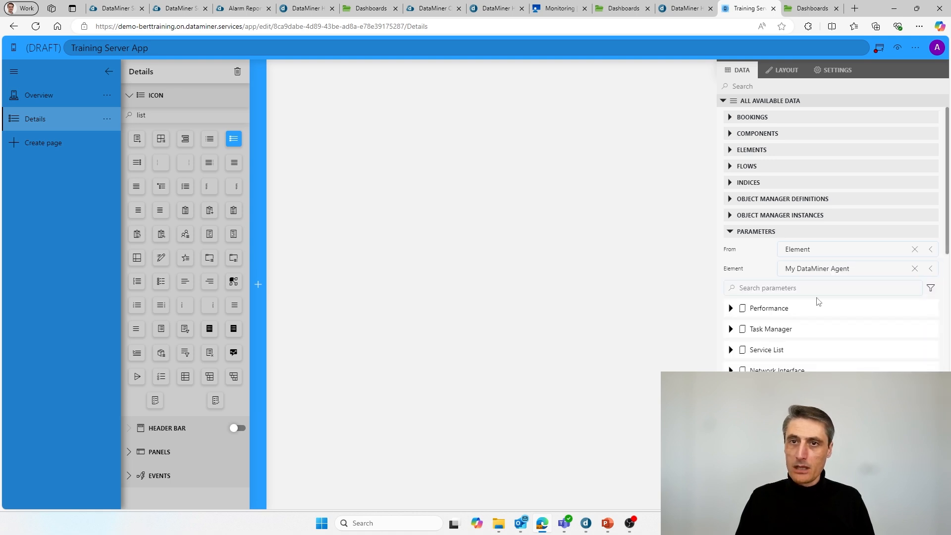
{"action": "left_click", "coordinate": [799, 288]}
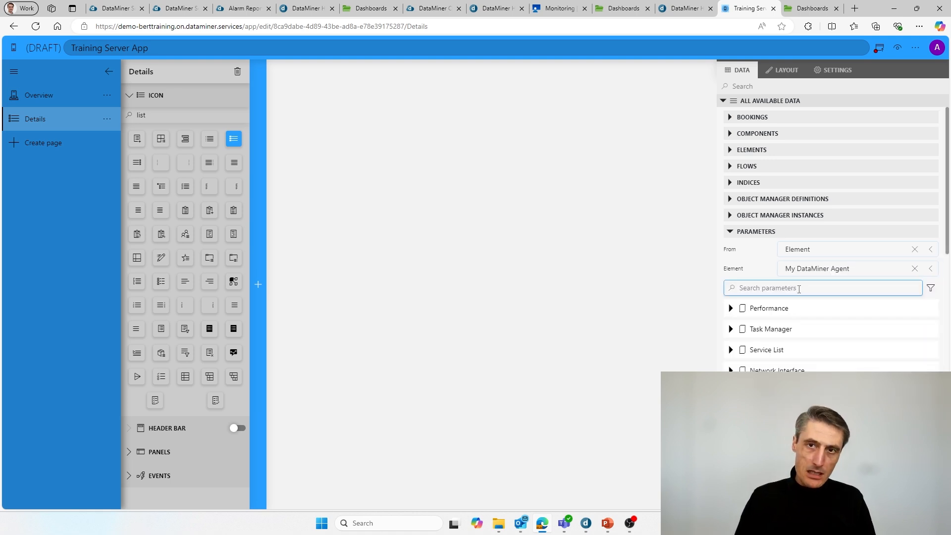
{"action": "type", "text": "task"}
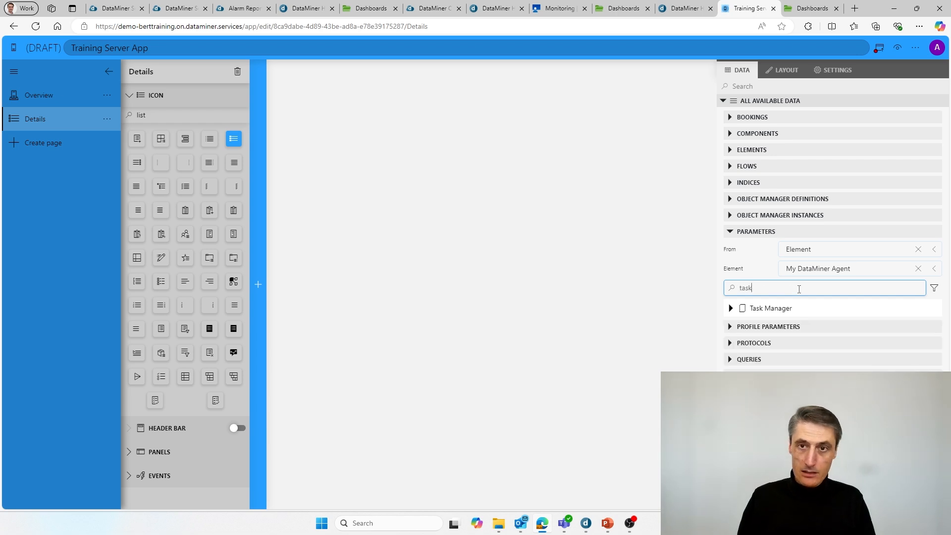
{"action": "left_click", "coordinate": [732, 309]}
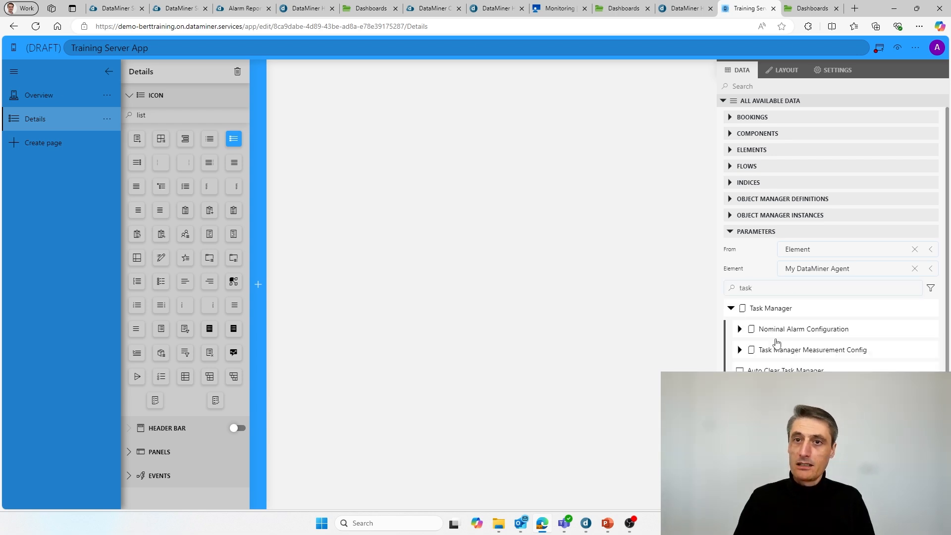
{"action": "left_click_drag", "start_coordinate": [771, 308], "coordinate": [453, 197]}
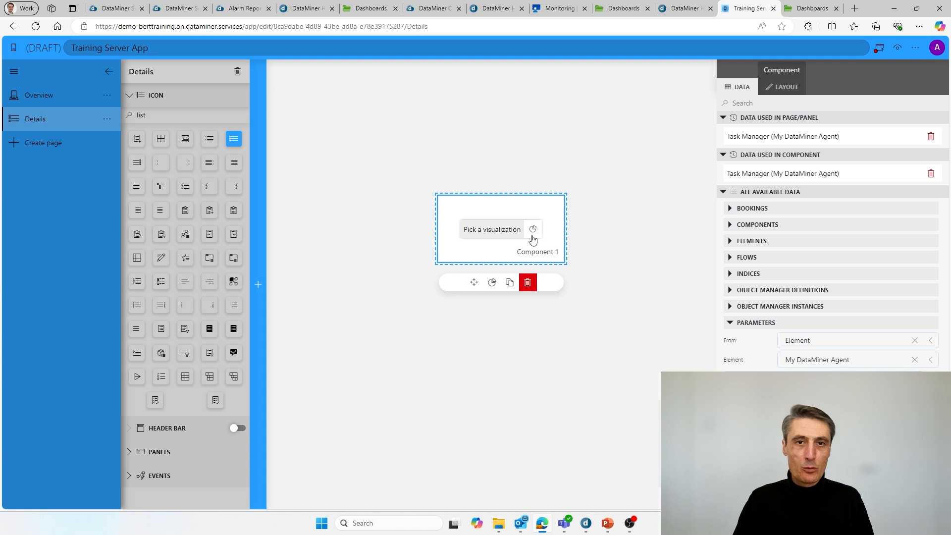
Step: Change the Task Manager component's visualization to a parameter table
{"action": "left_click", "coordinate": [492, 282]}
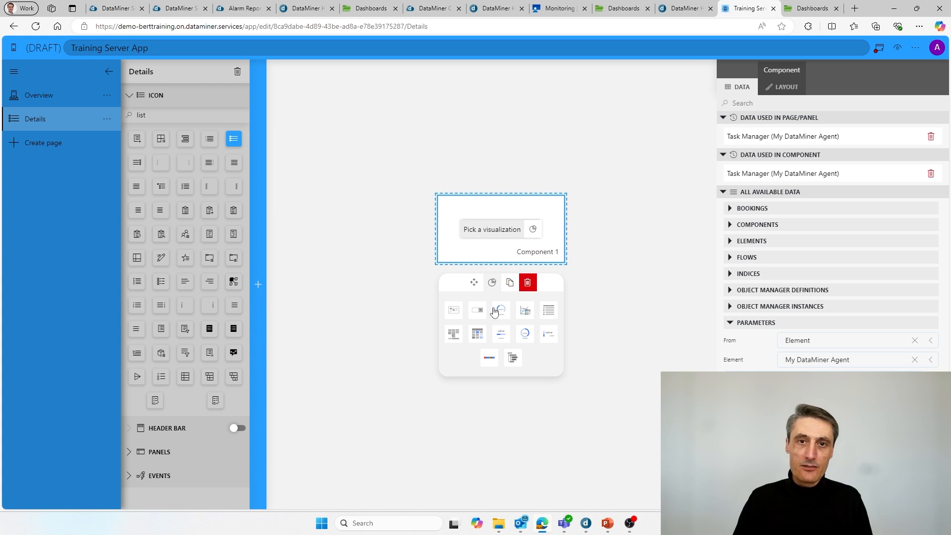
{"action": "left_click", "coordinate": [547, 312]}
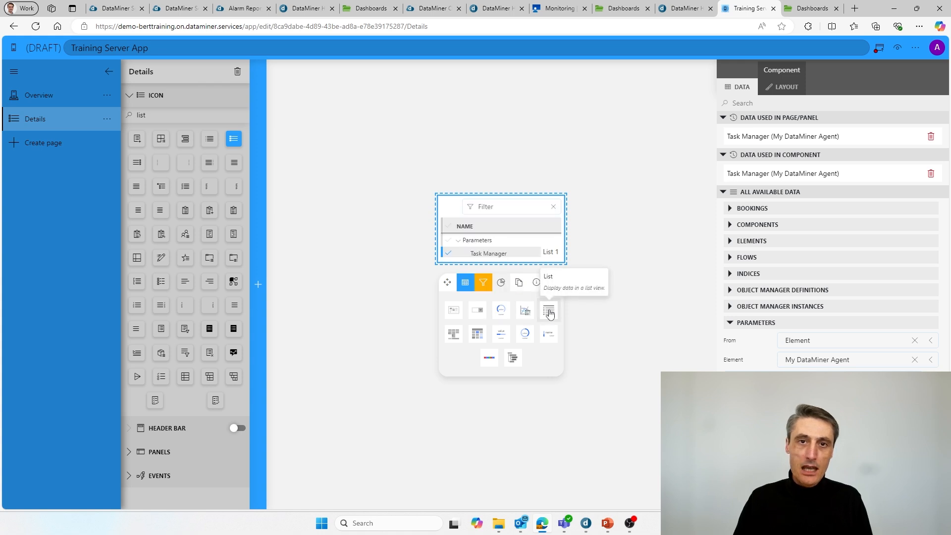
{"action": "left_click", "coordinate": [477, 333]}
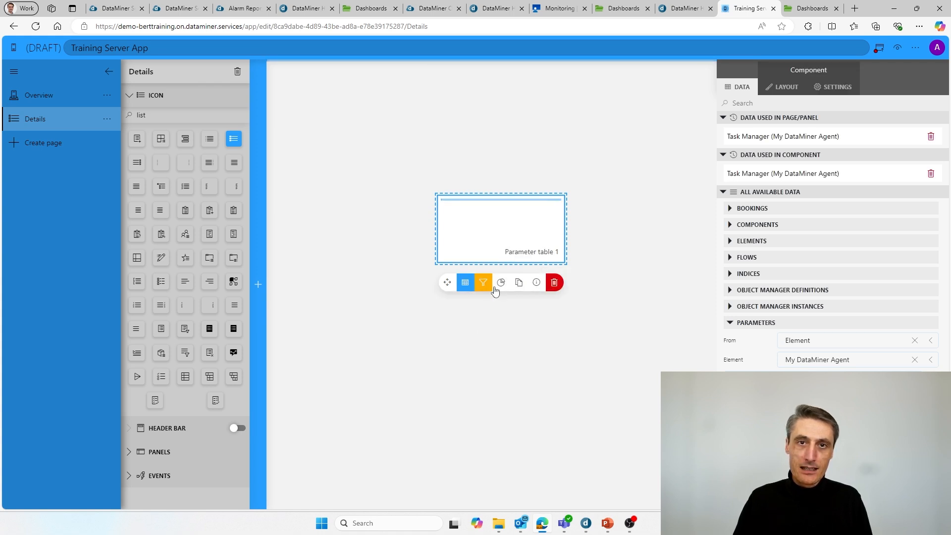
Step: Move the process table to the upper left and enlarge it to show more rows and columns
{"action": "left_click_drag", "start_coordinate": [507, 222], "coordinate": [426, 151]}
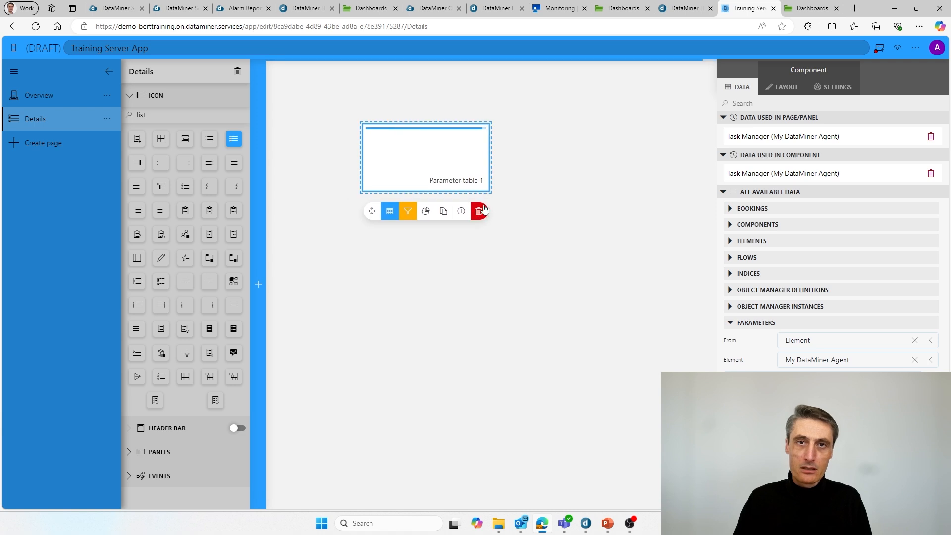
{"action": "left_click_drag", "start_coordinate": [489, 197], "coordinate": [696, 410]}
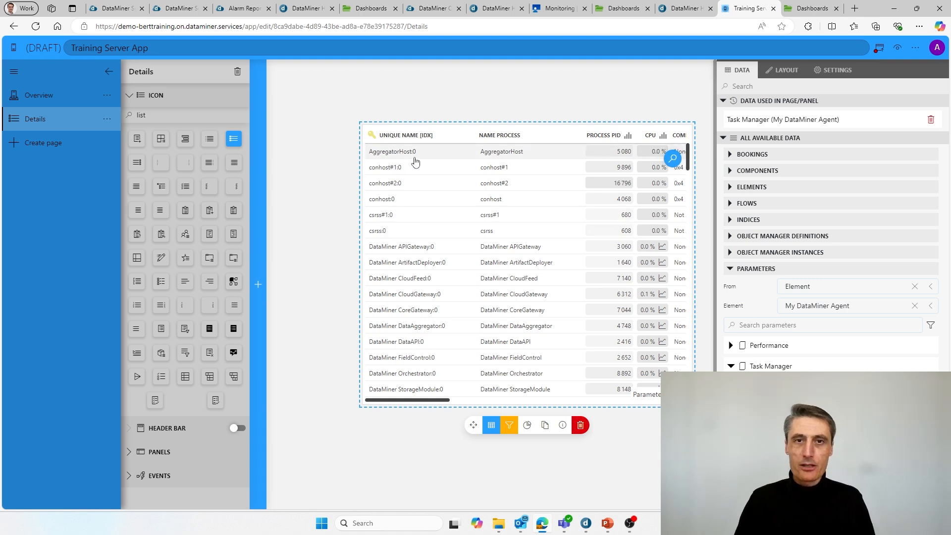
{"action": "scroll", "coordinate": [448, 237], "scroll_direction": "down", "scroll_amount": 10}
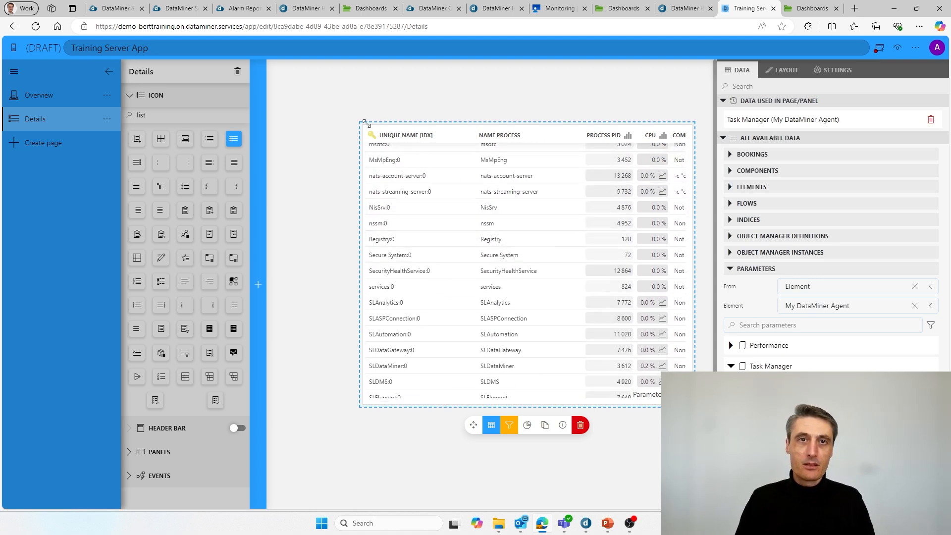
{"action": "left_click_drag", "start_coordinate": [365, 123], "coordinate": [285, 68]}
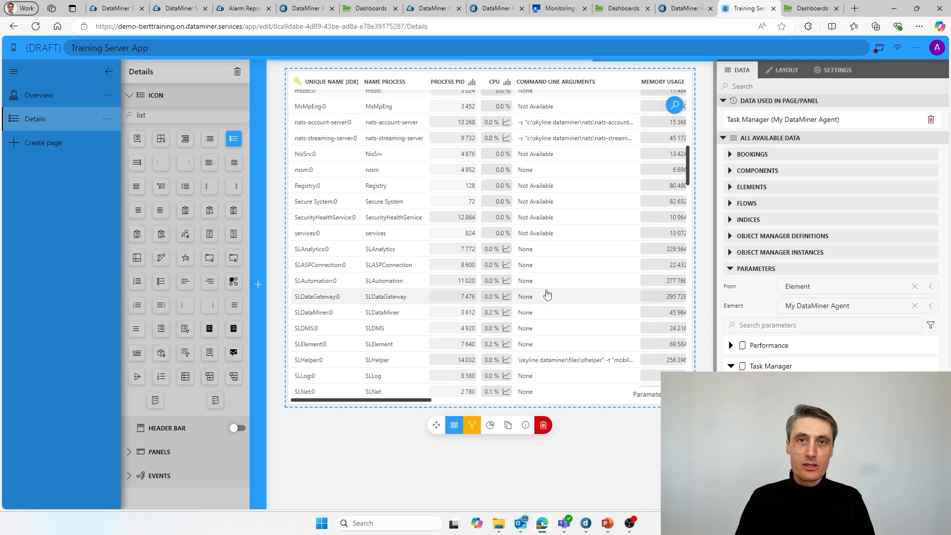
{"action": "scroll", "coordinate": [571, 266], "scroll_direction": "up", "scroll_amount": 10}
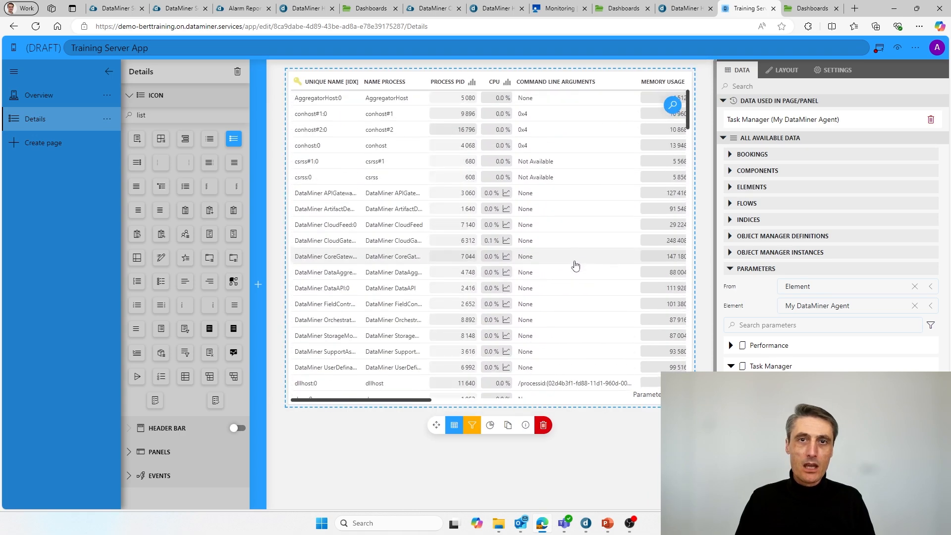
{"action": "scroll", "coordinate": [436, 312], "scroll_direction": "down", "scroll_amount": 10}
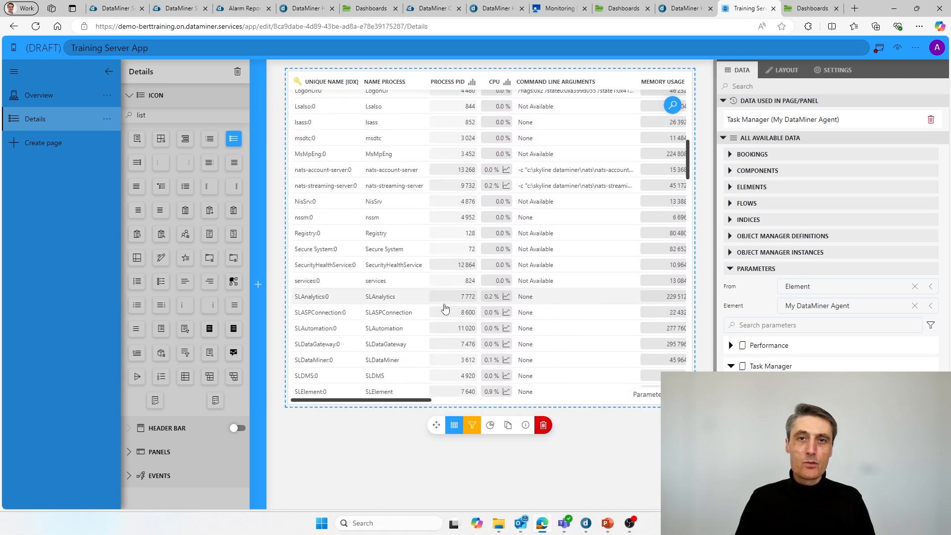
Step: Go back to the Overview page and bring the 'creating a simple low-code app' slide forward
{"action": "left_click", "coordinate": [35, 96]}
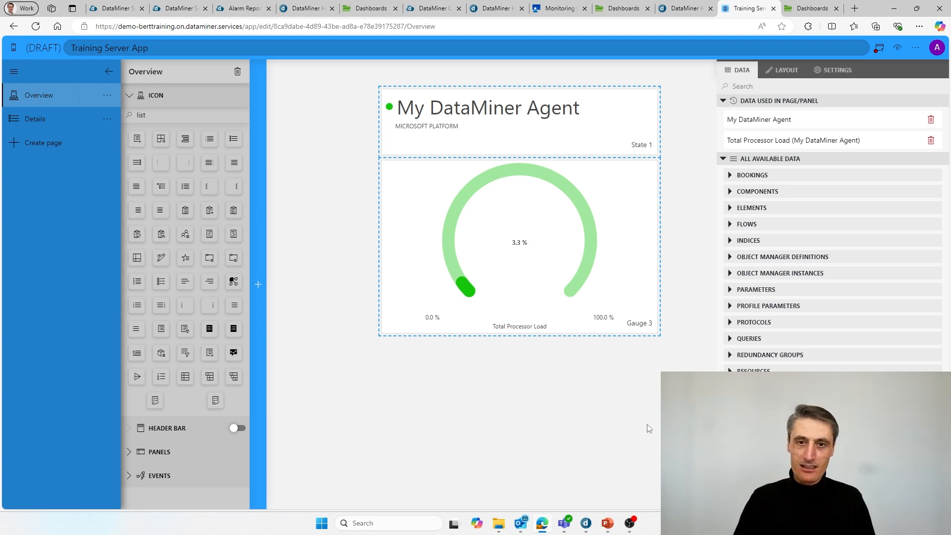
{"action": "mouse_move", "coordinate": [607, 523]}
{"action": "left_click", "coordinate": [644, 476]}
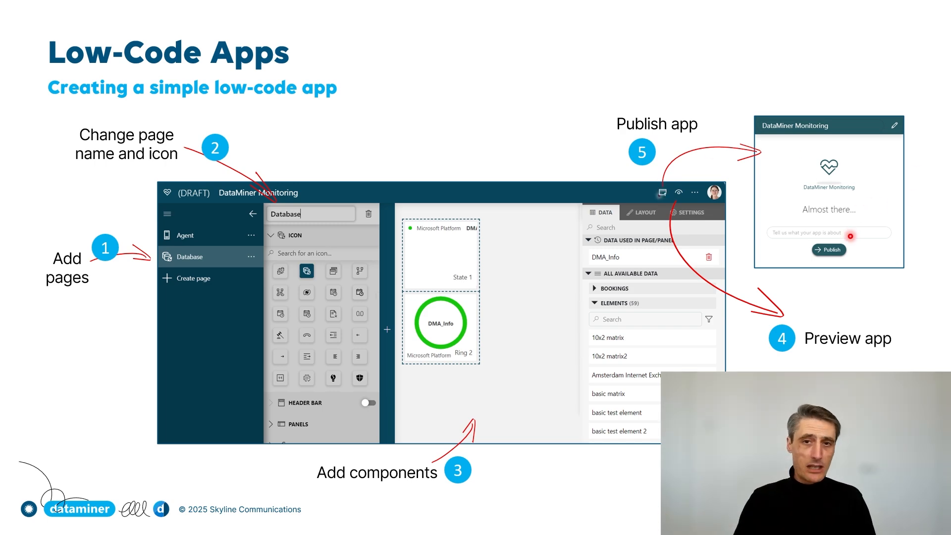
Step: Leave the slideshow with Alt+Tab and return to the Training Server App editor
{"action": "key", "text": "alt+Tab"}
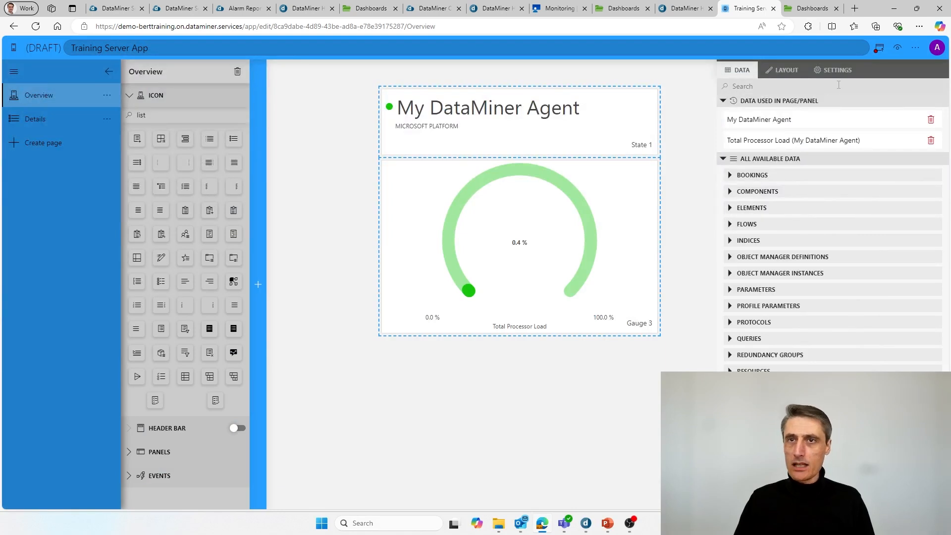
Step: Close the extra Dashboards tab, preview the draft app, and view its Details and Overview pages
{"action": "left_click", "coordinate": [836, 8]}
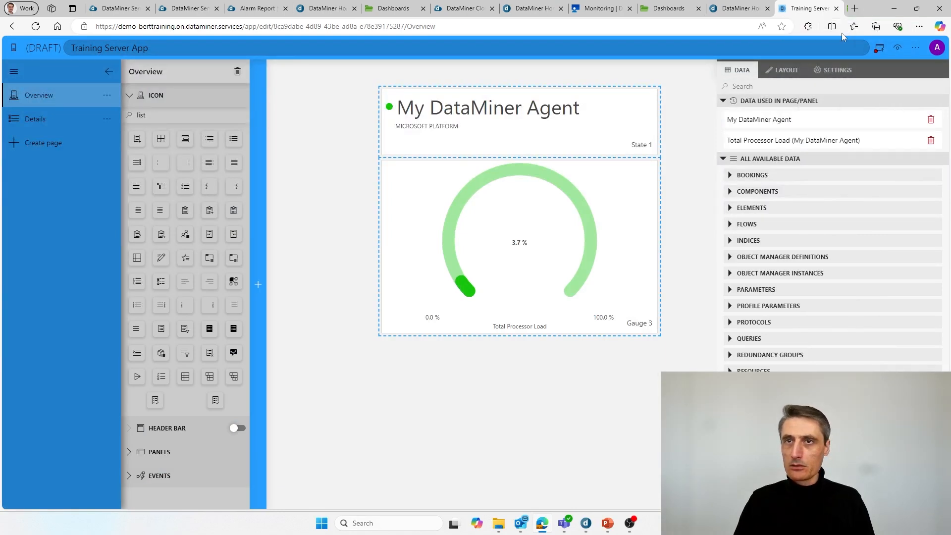
{"action": "left_click", "coordinate": [898, 48]}
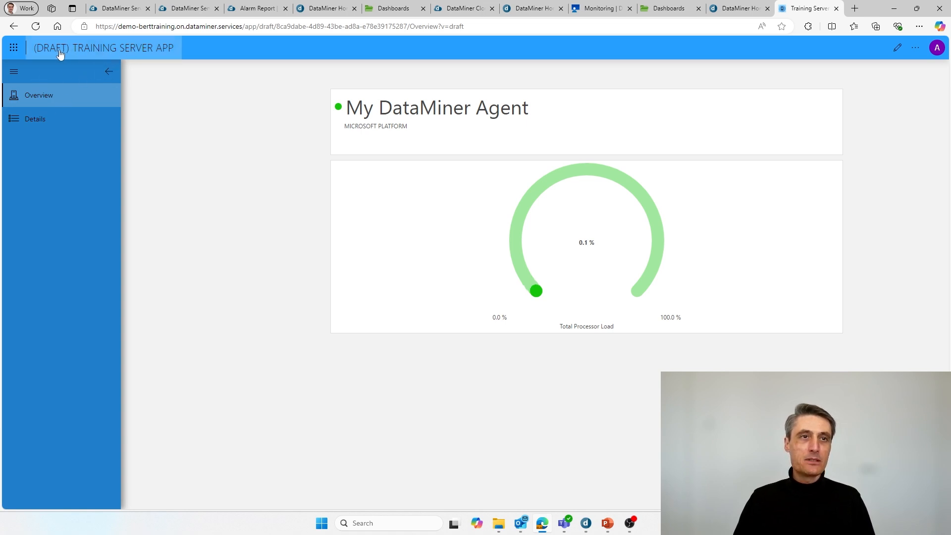
{"action": "left_click", "coordinate": [109, 73]}
{"action": "left_click", "coordinate": [18, 72]}
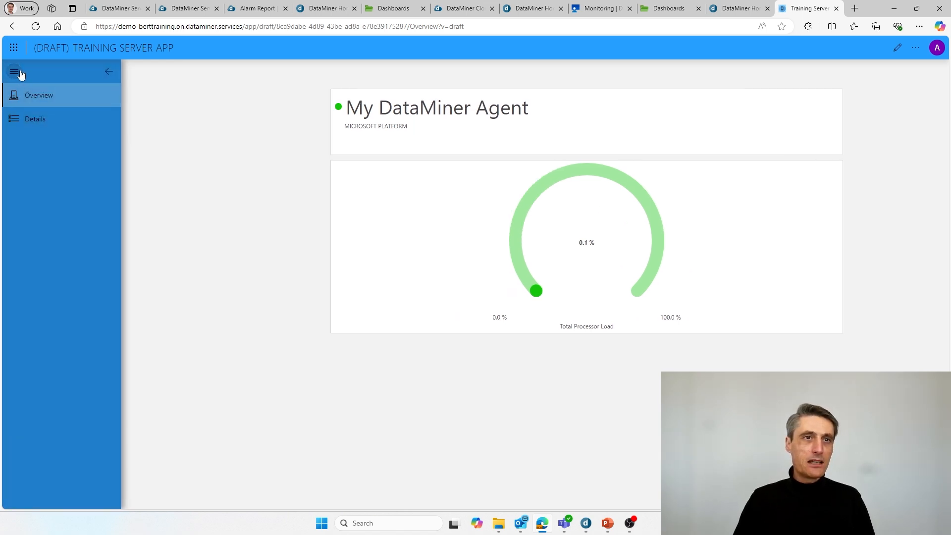
{"action": "left_click", "coordinate": [19, 73]}
{"action": "left_click", "coordinate": [19, 72]}
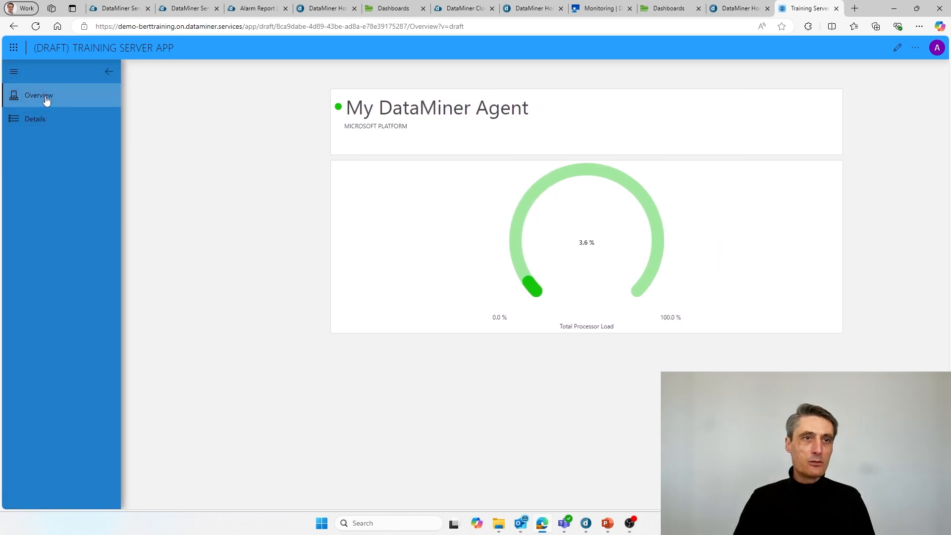
{"action": "left_click", "coordinate": [34, 123]}
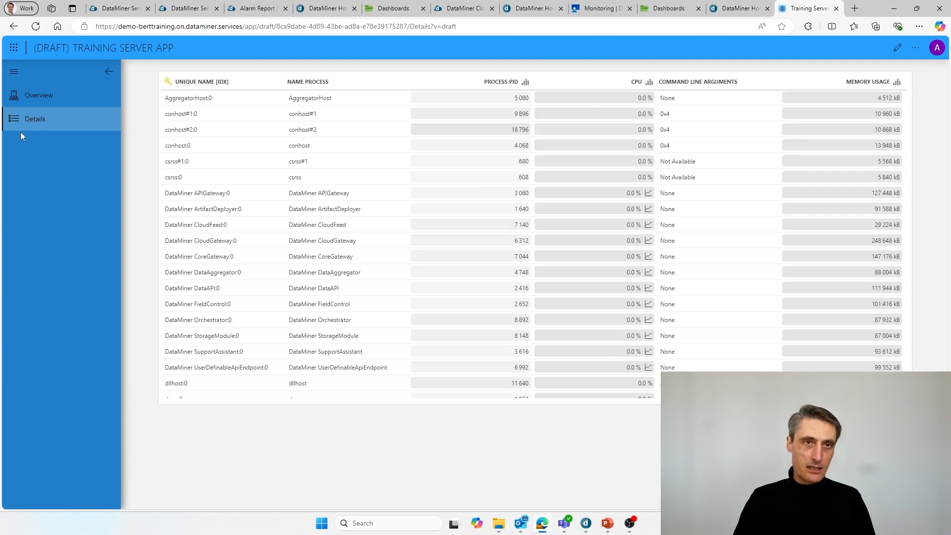
{"action": "left_click", "coordinate": [46, 102]}
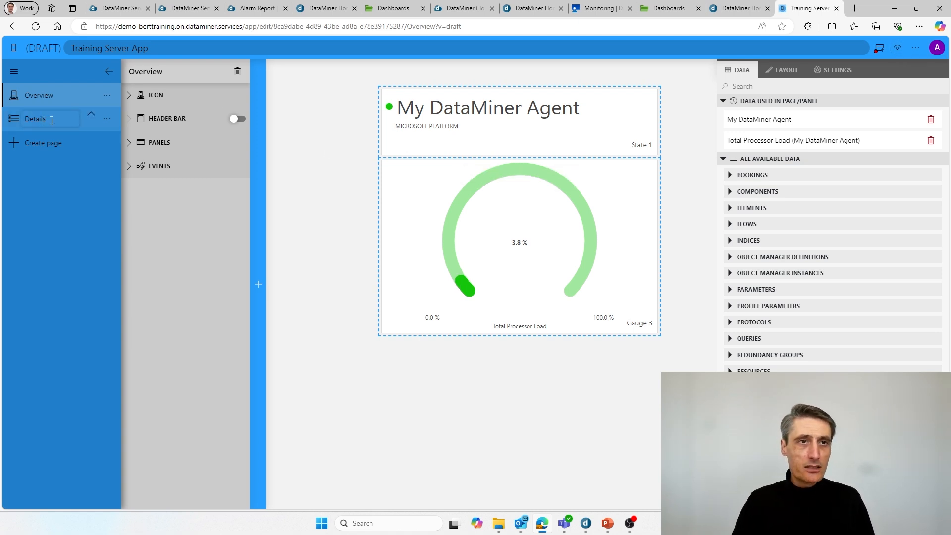
Step: Rename the Details page to 'Task Manager', then switch back to the Overview page
{"action": "left_click_drag", "start_coordinate": [52, 121], "coordinate": [6, 123]}
{"action": "type", "text": "T"}
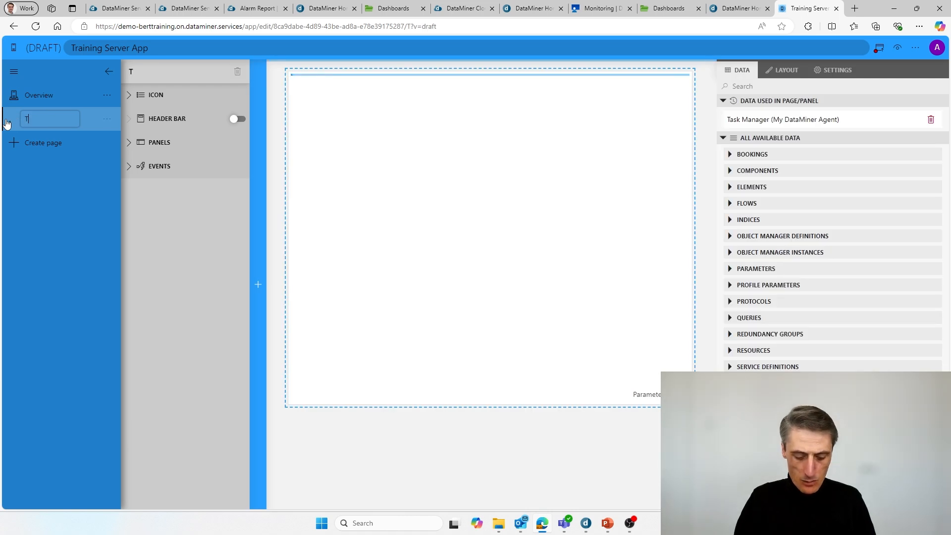
{"action": "type", "text": "ask Manager"}
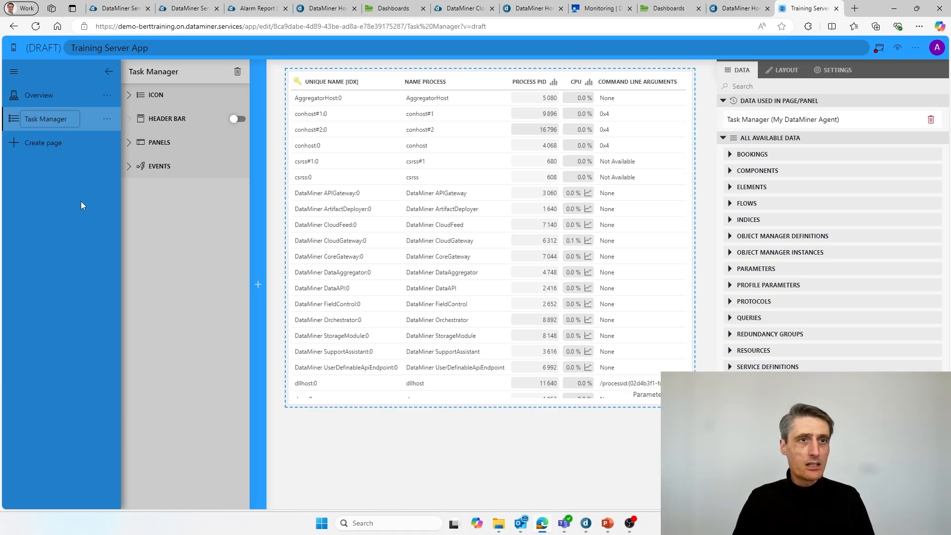
{"action": "left_click", "coordinate": [77, 239]}
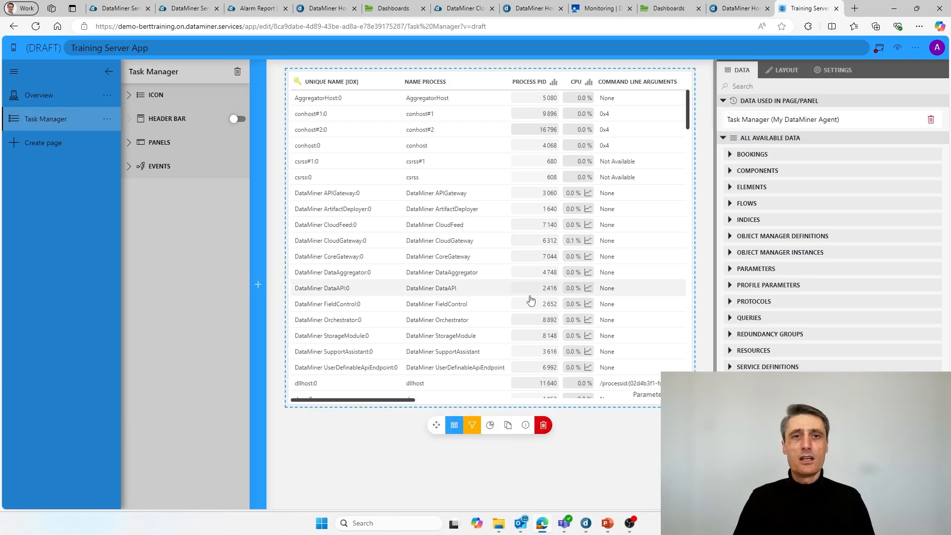
{"action": "left_click", "coordinate": [48, 102]}
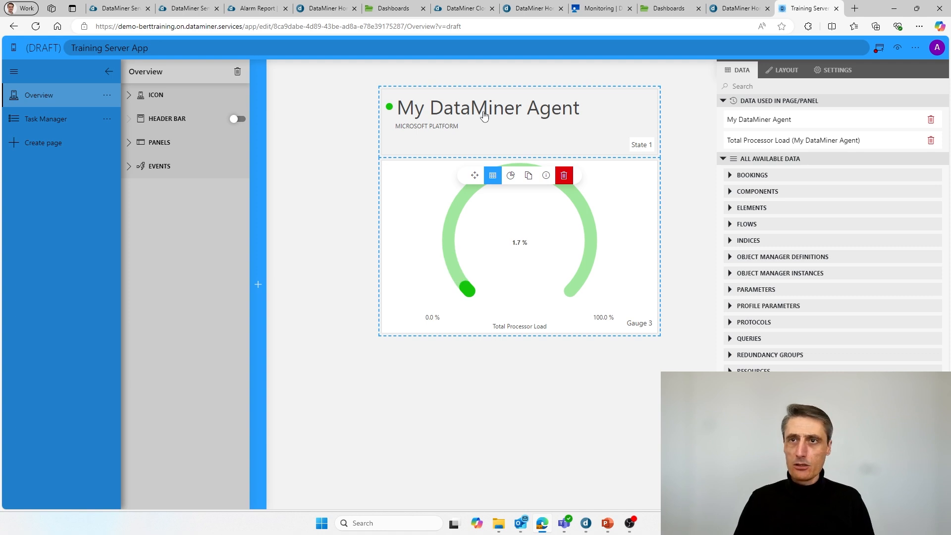
Step: Publish the Training Server App, confirming in the 'Almost there...' dialog
{"action": "left_click", "coordinate": [880, 49]}
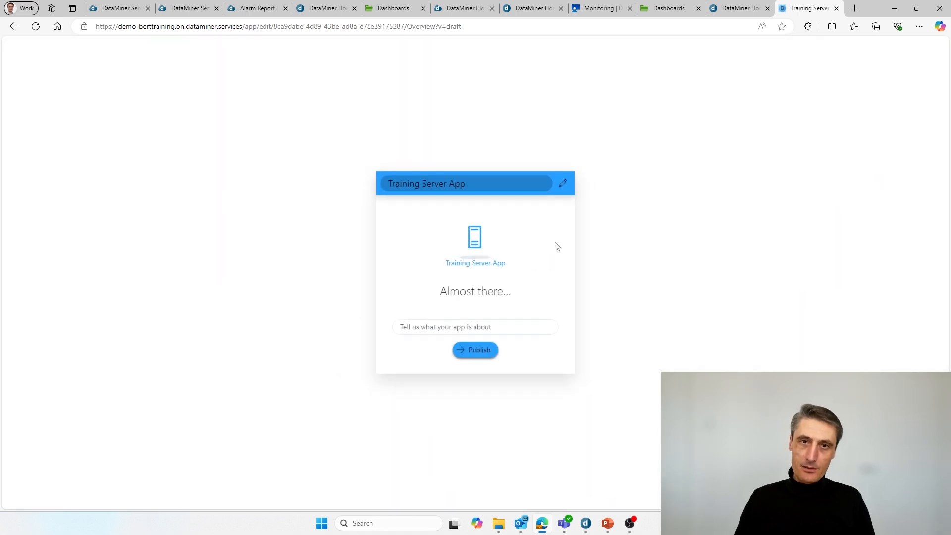
{"action": "left_click", "coordinate": [477, 353]}
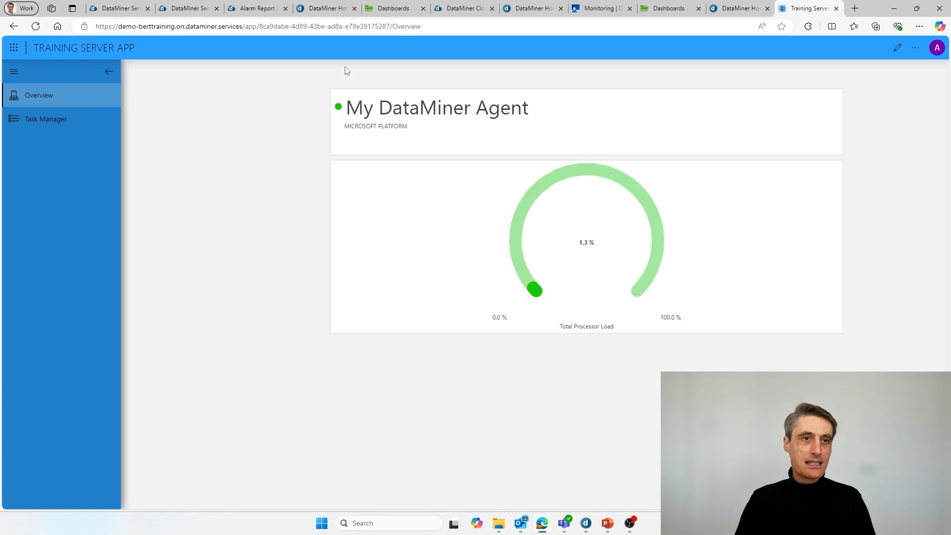
{"action": "left_click", "coordinate": [53, 125]}
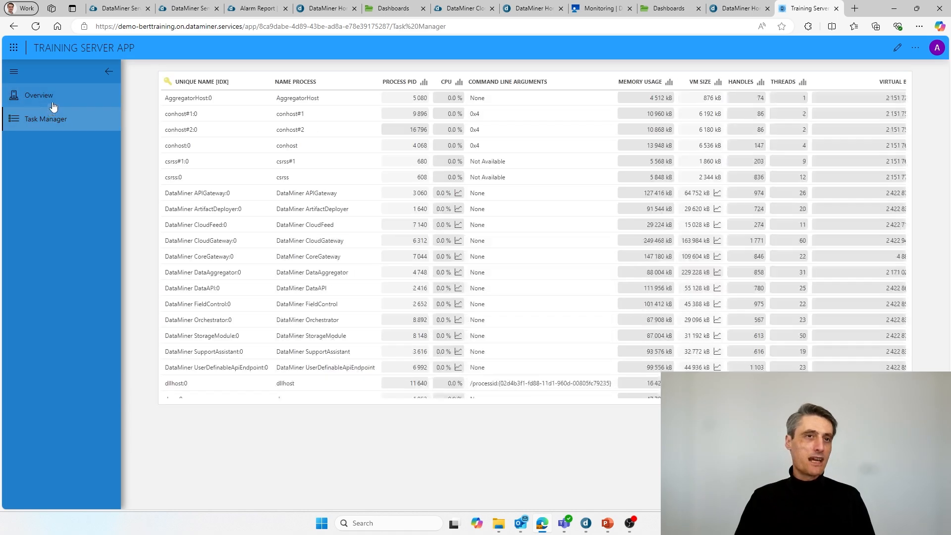
{"action": "left_click", "coordinate": [52, 105]}
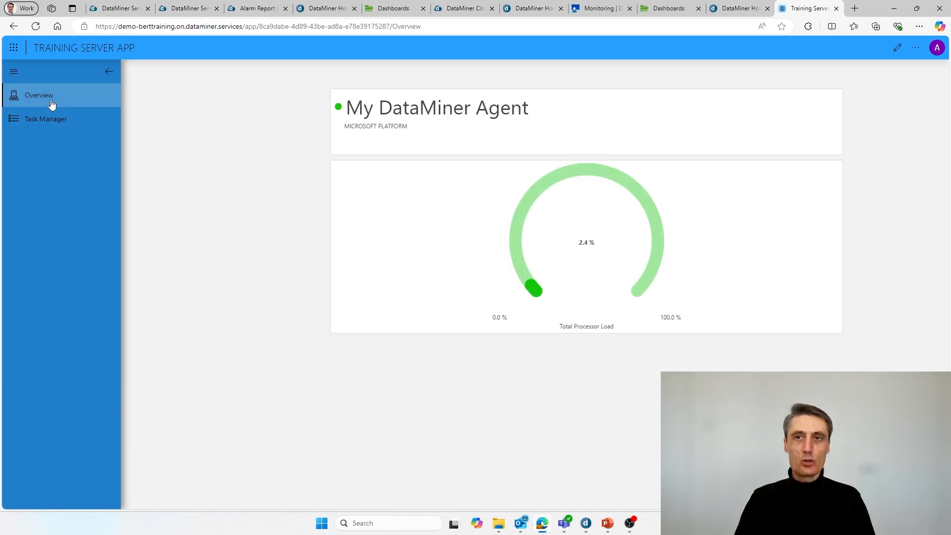
{"action": "left_click", "coordinate": [916, 49]}
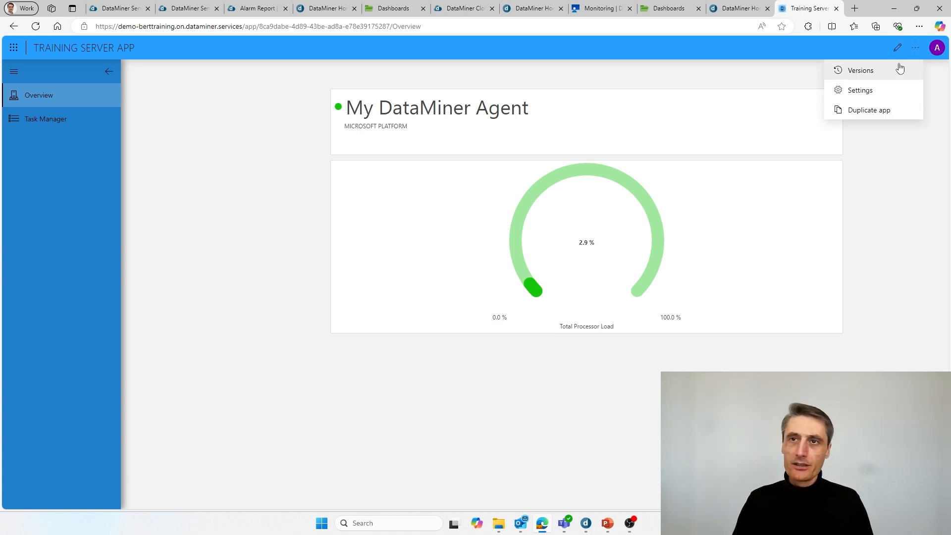
{"action": "left_click", "coordinate": [865, 74]}
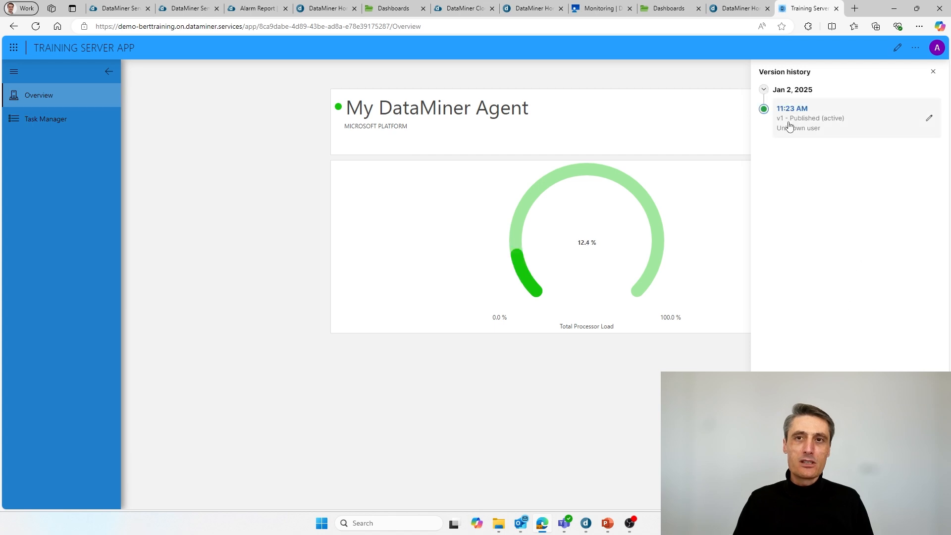
{"action": "left_click", "coordinate": [916, 48]}
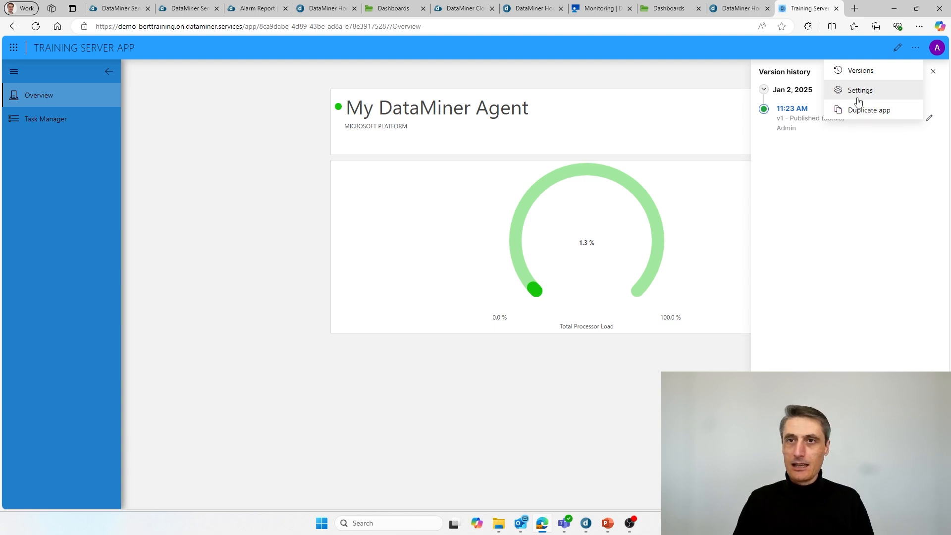
{"action": "left_click", "coordinate": [616, 85]}
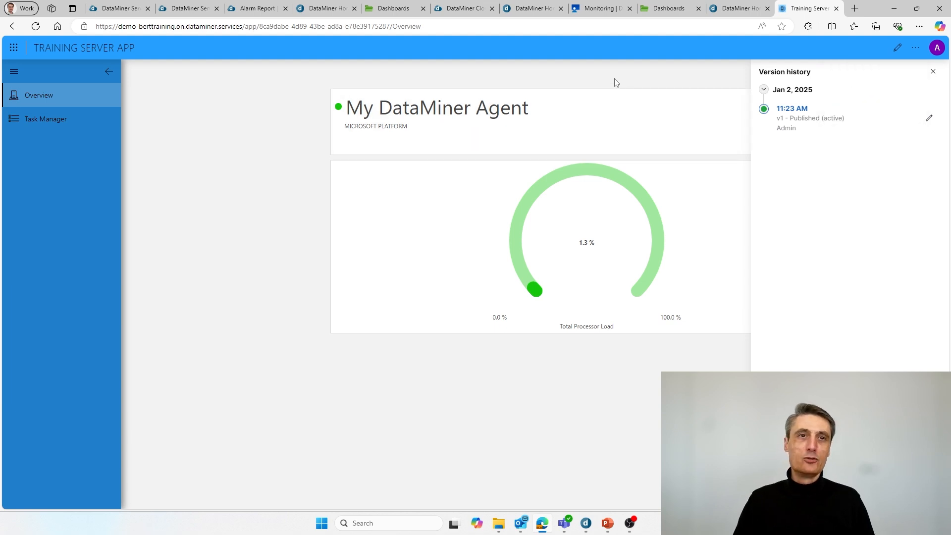
{"action": "left_click", "coordinate": [934, 72]}
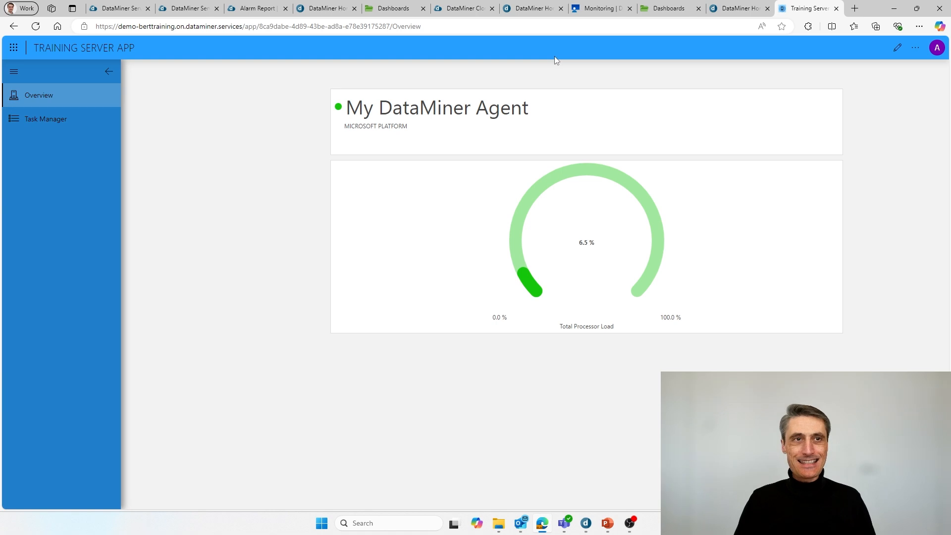
Step: Refresh the DataMiner Home tab so Training Server App appears under Other apps
{"action": "left_click", "coordinate": [747, 11]}
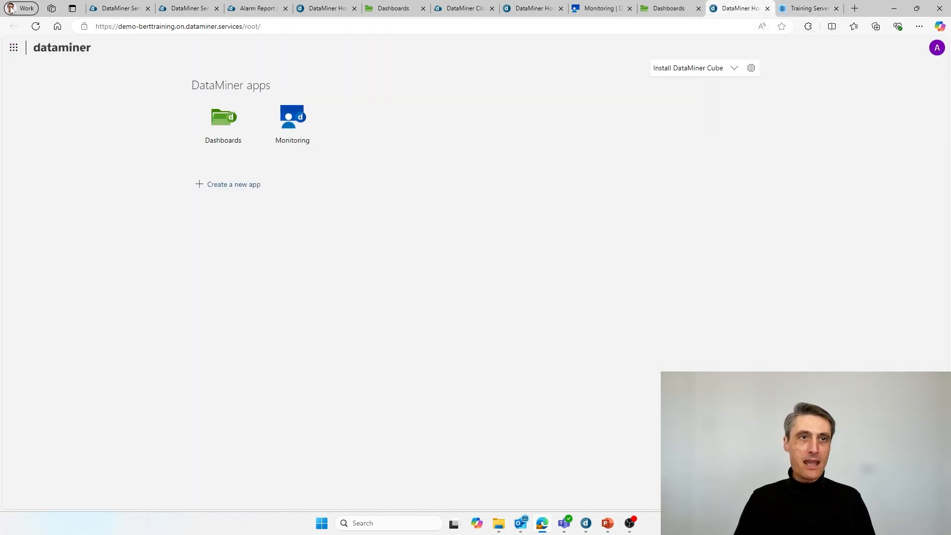
{"action": "left_click", "coordinate": [35, 28]}
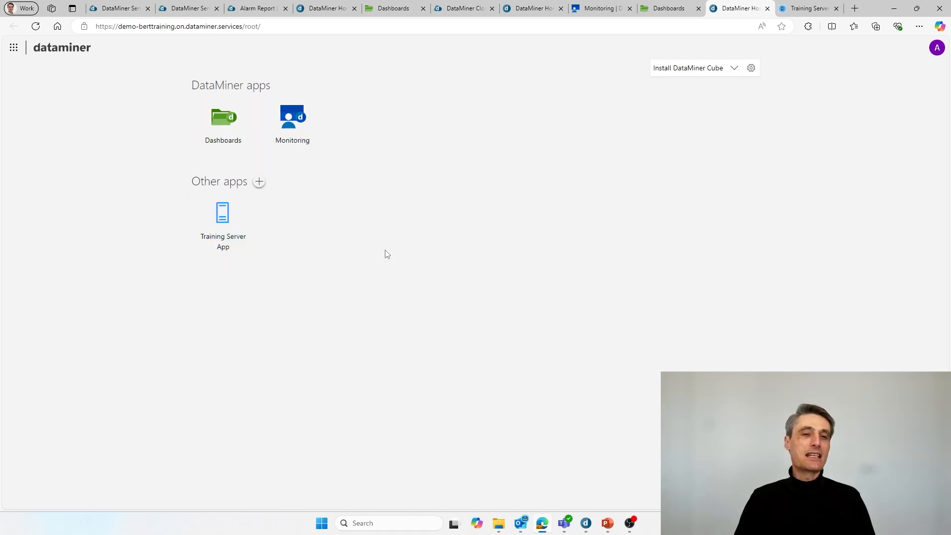
{"action": "mouse_move", "coordinate": [208, 236]}
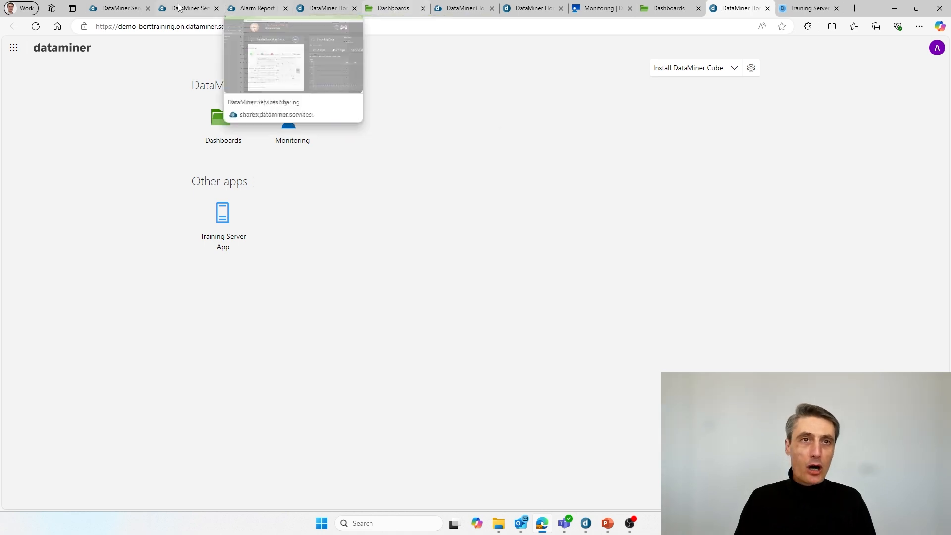
Step: Switch the dataminer.services organization to Ziine
{"action": "left_click", "coordinate": [116, 8]}
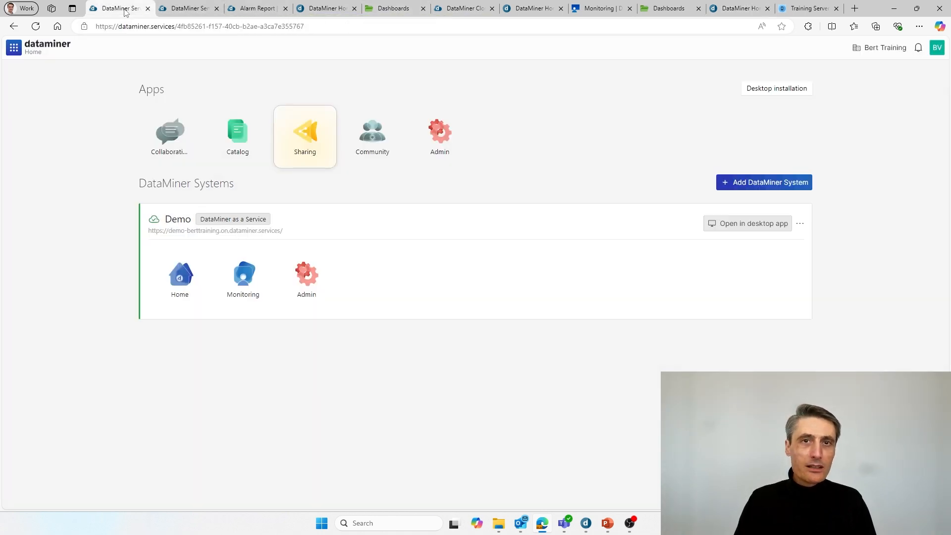
{"action": "left_click", "coordinate": [879, 47]}
{"action": "scroll", "coordinate": [773, 277], "scroll_direction": "down", "scroll_amount": 4}
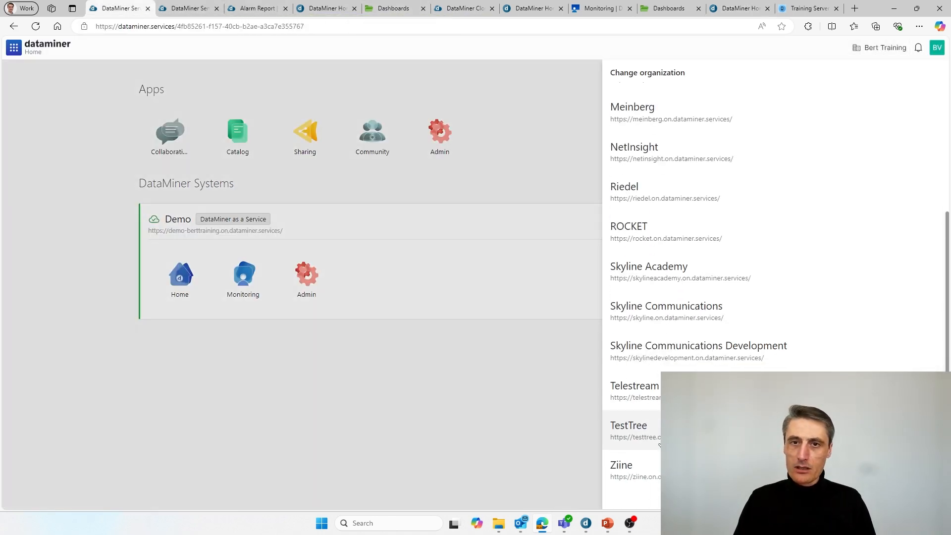
{"action": "left_click", "coordinate": [639, 463]}
{"action": "left_click", "coordinate": [323, 384]}
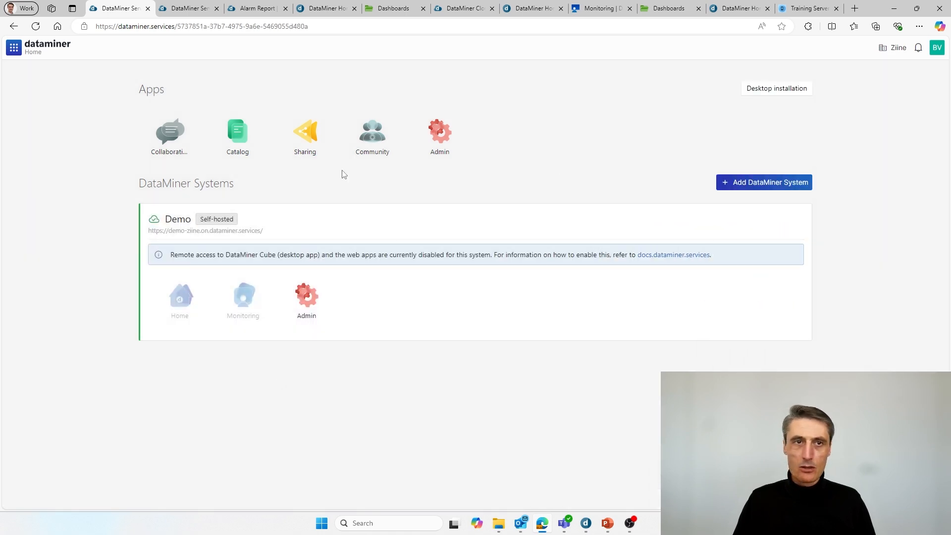
Step: Open Home for the Ziine system, then return to the PowerPoint slides and advance one slide
{"action": "scroll", "coordinate": [249, 207], "scroll_direction": "down", "scroll_amount": 1}
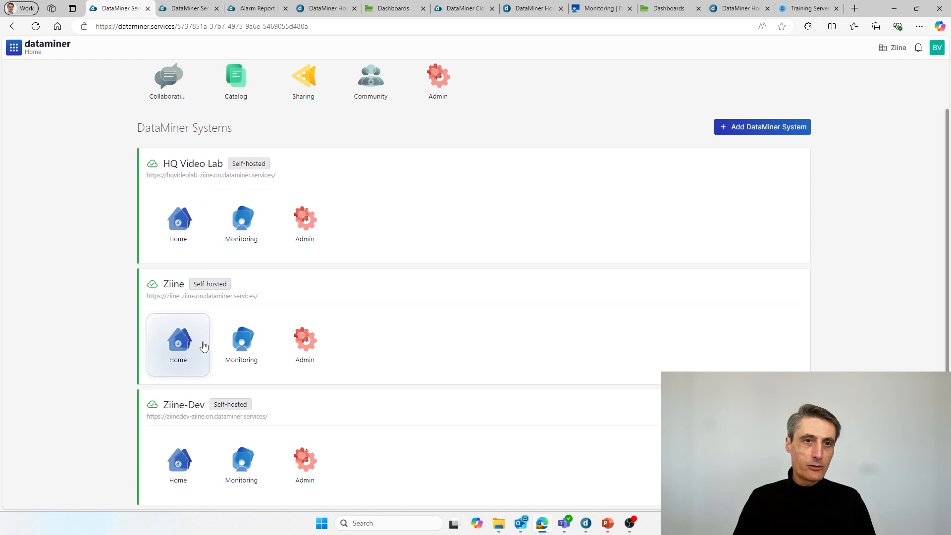
{"action": "left_click", "coordinate": [198, 359]}
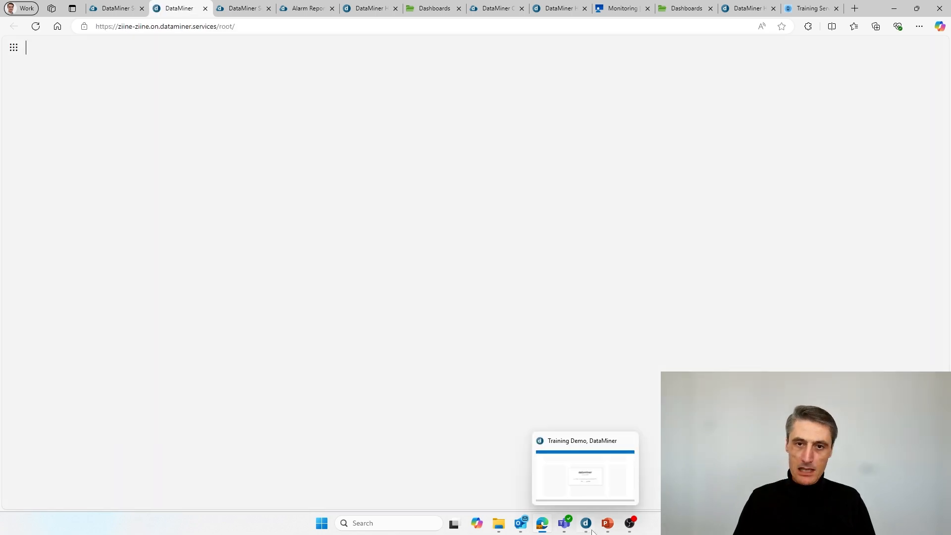
{"action": "left_click", "coordinate": [624, 471]}
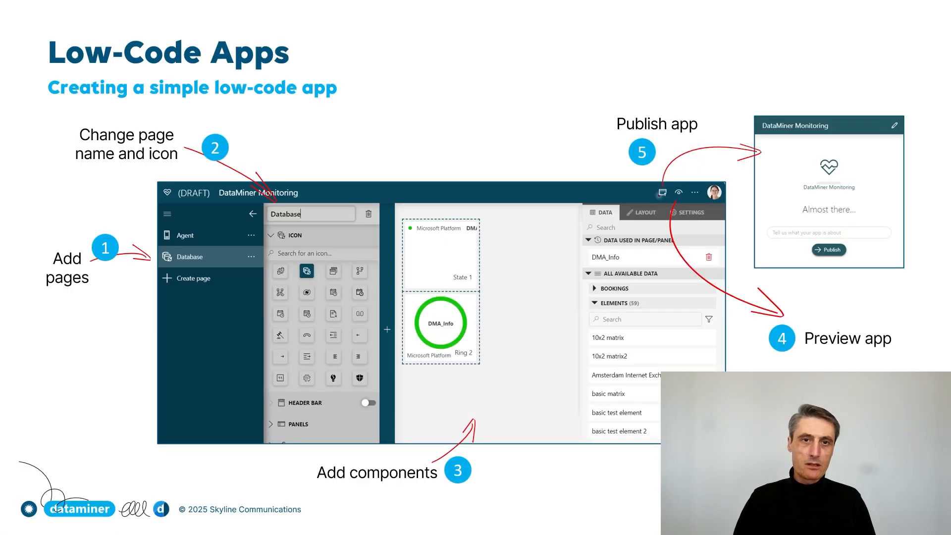
{"action": "key", "text": "Right"}
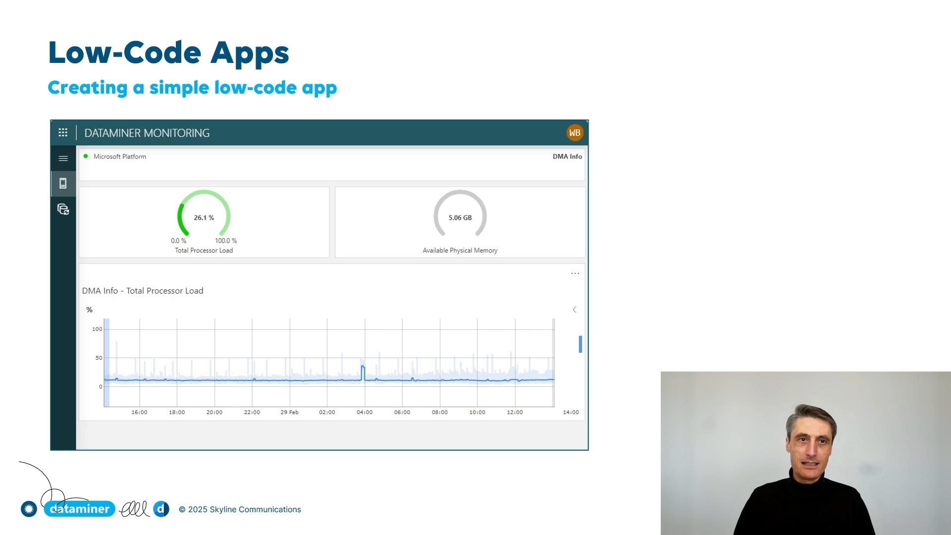